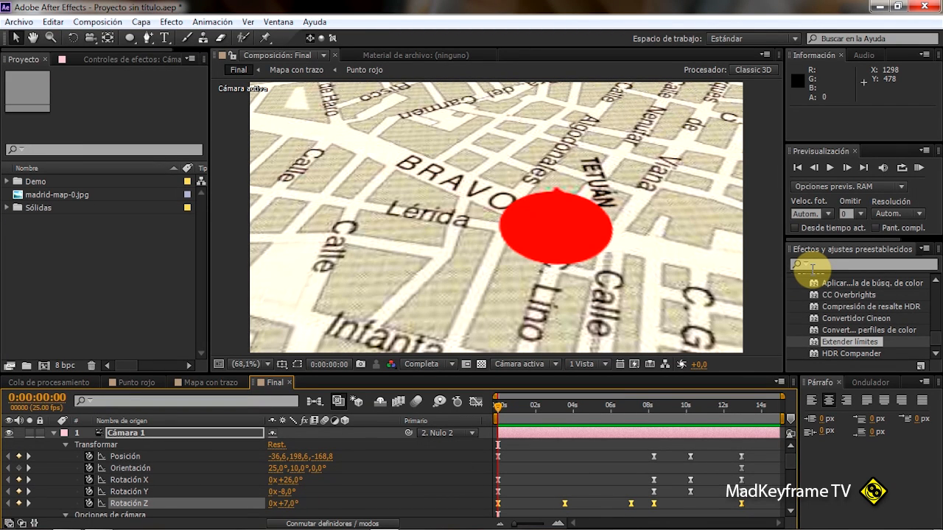
Step: Preview the Final composition's map animation from the start and move the current time to 0:00:14:18
key(KP_0)
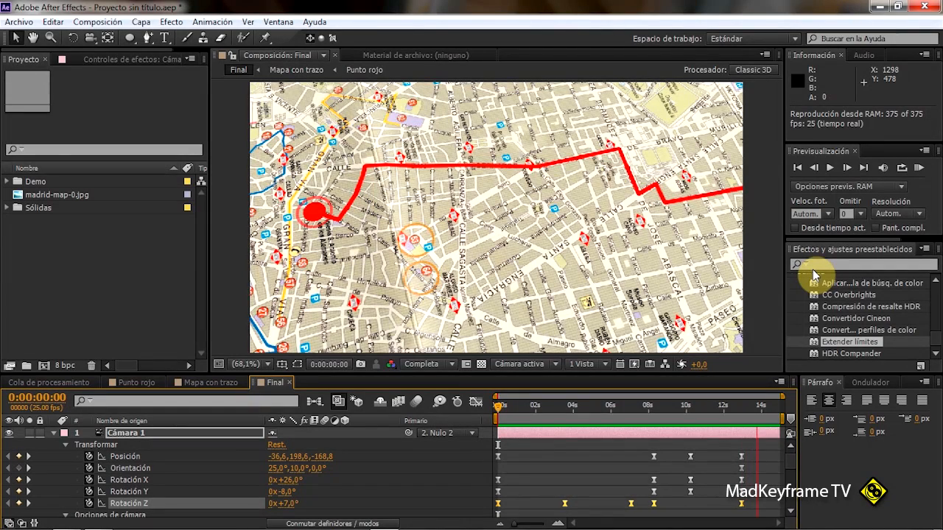
click(813, 271)
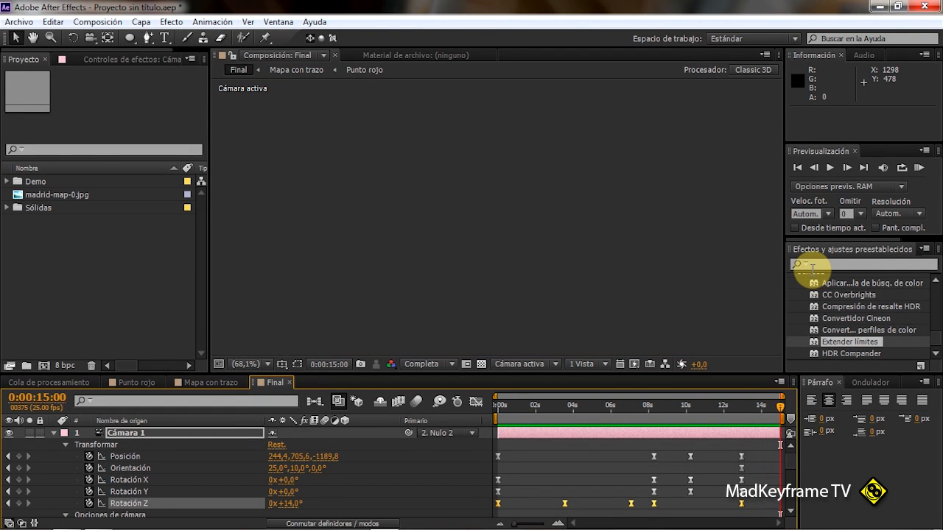
click(776, 407)
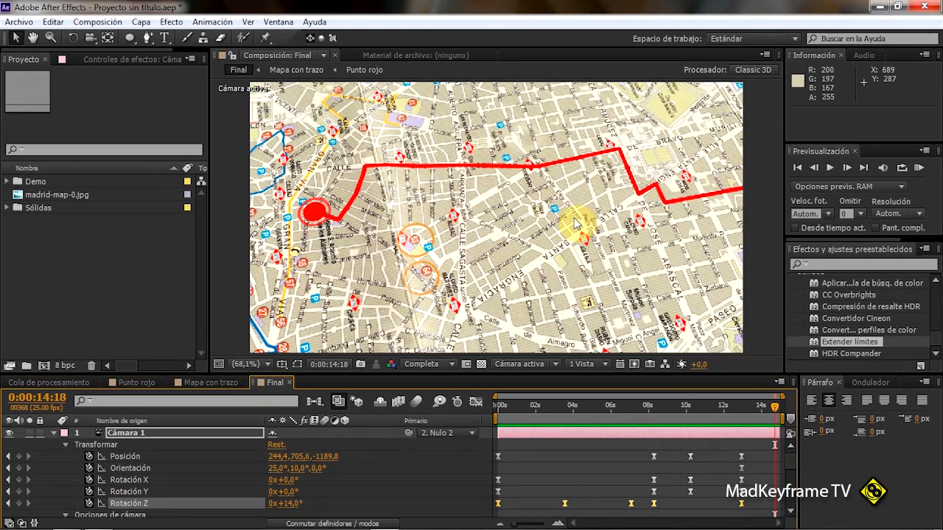
Step: Close the Punto rojo and Mapa con trazo compositions in the timeline, keeping Final open
click(101, 273)
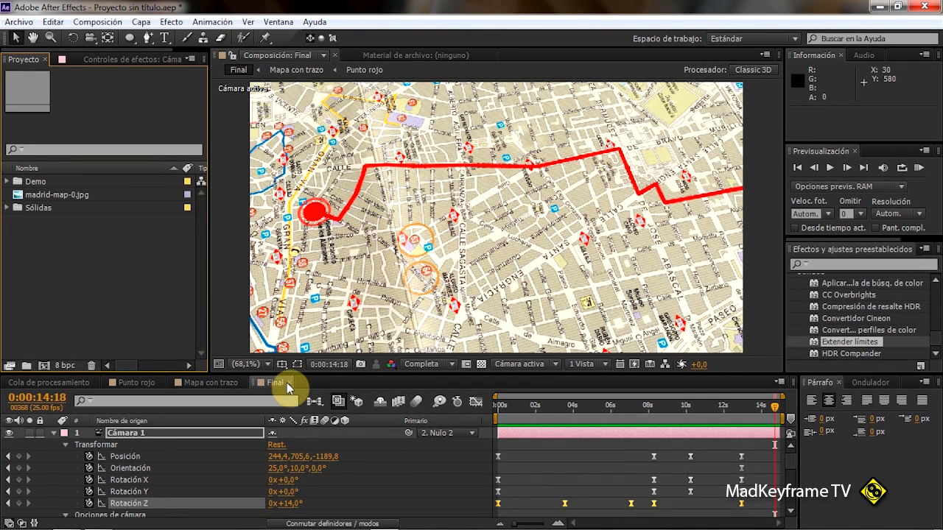
click(138, 382)
click(161, 381)
click(178, 382)
click(128, 382)
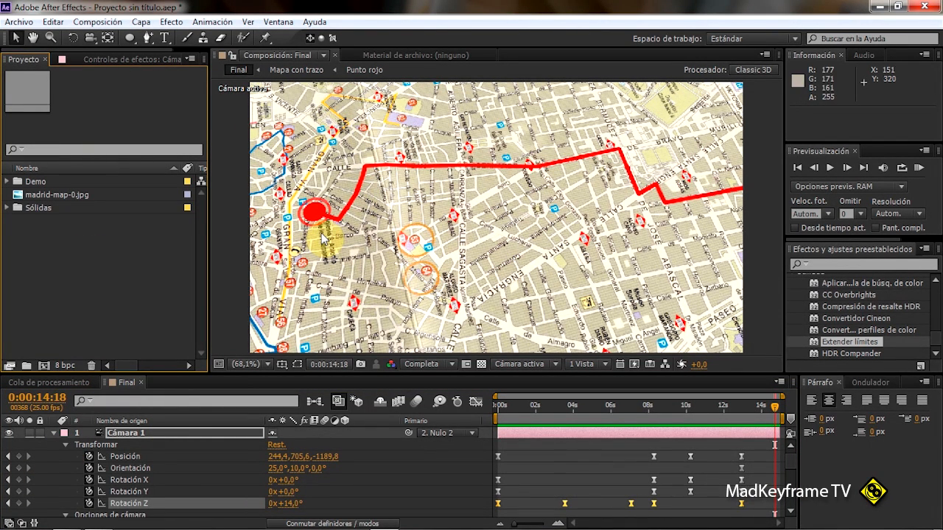
Step: Create a new composition 3265 px wide and 2000 px high to fit the map image turned on its side
click(23, 195)
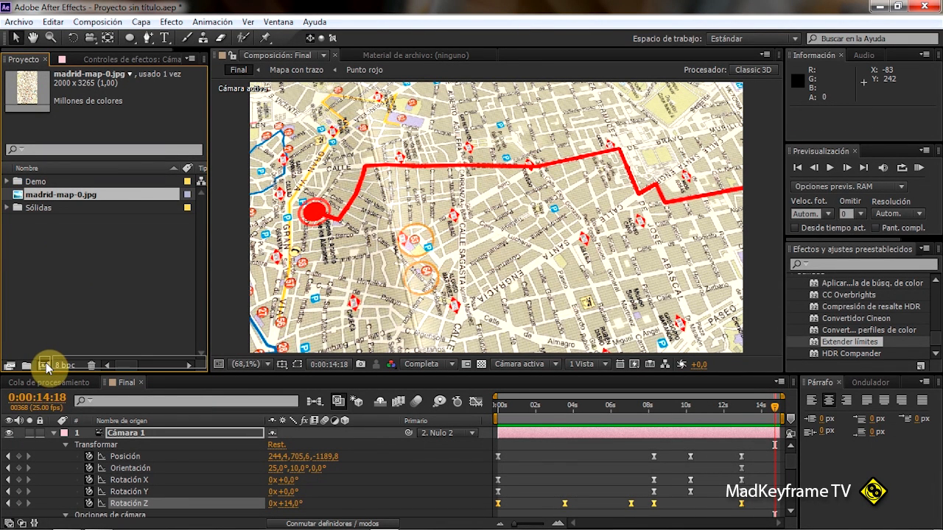
drag(22, 195, 48, 71)
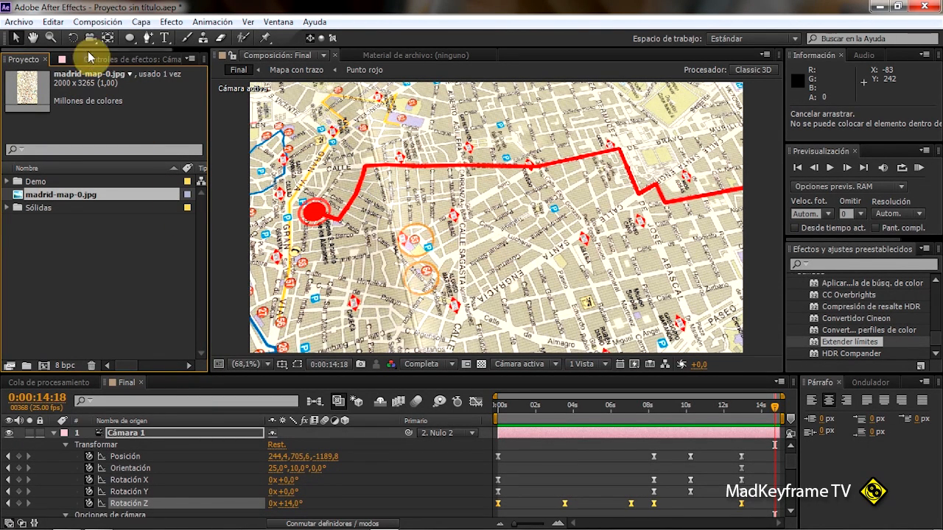
click(100, 21)
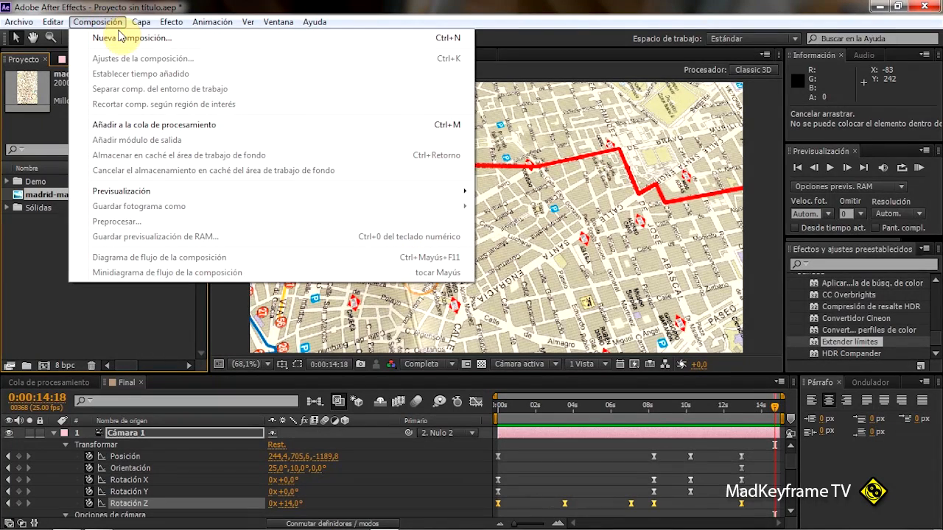
click(116, 37)
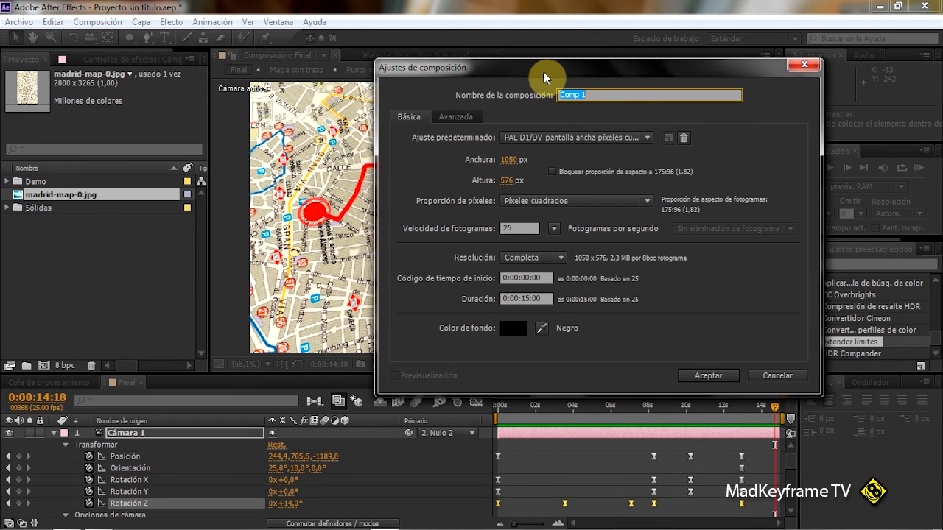
drag(544, 77, 506, 65)
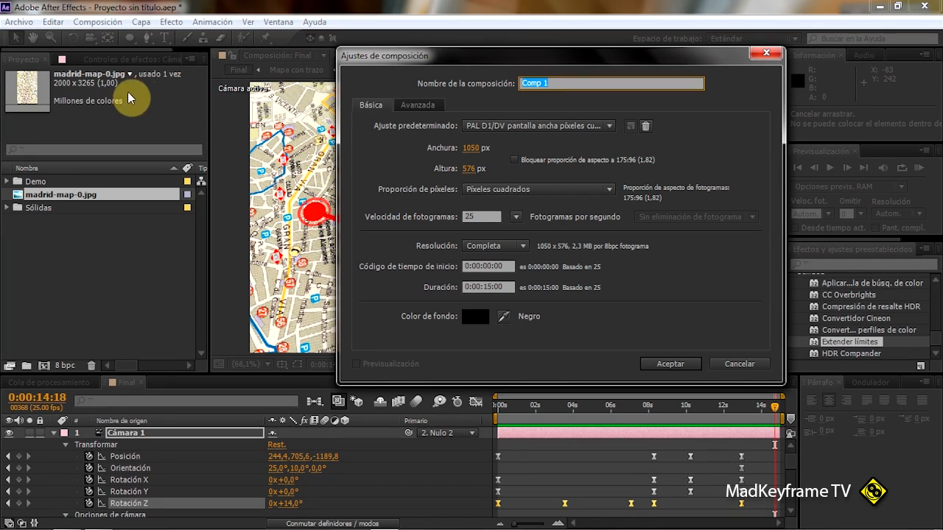
click(470, 148)
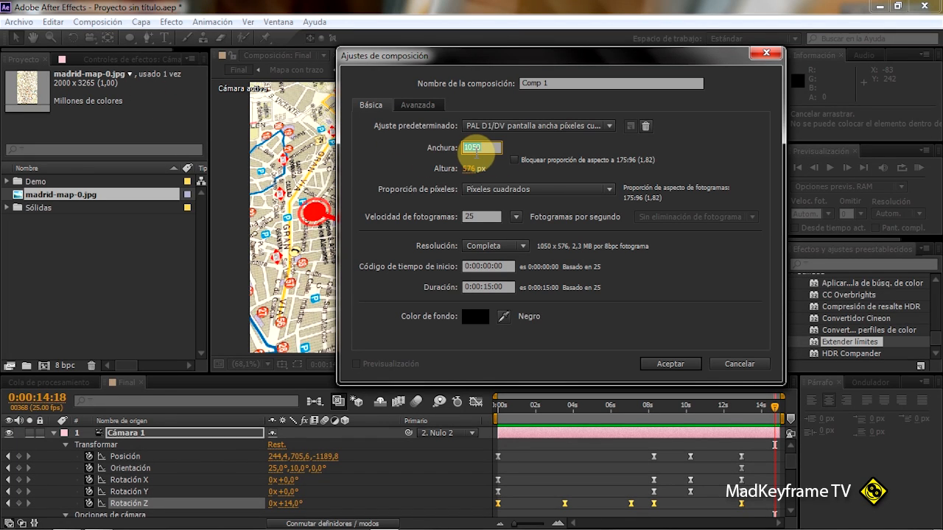
text(3265)
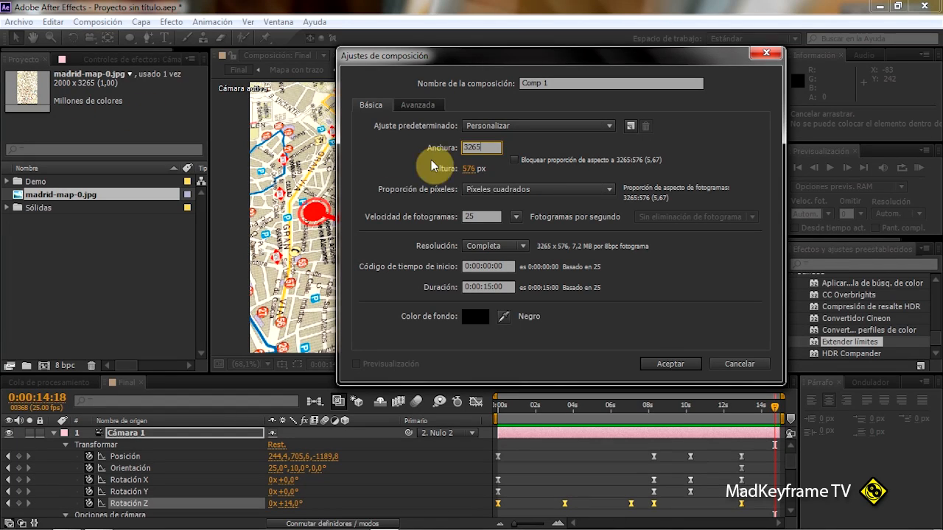
click(468, 168)
text(2000)
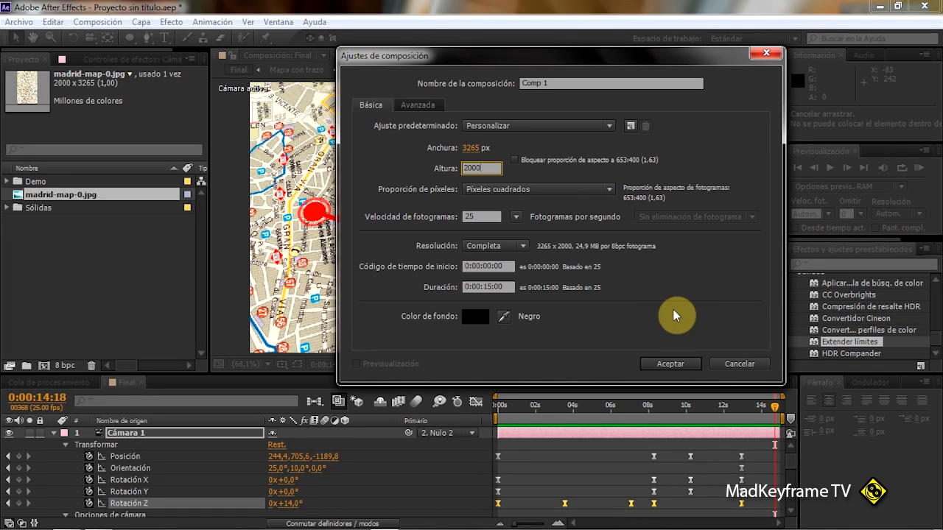
click(670, 364)
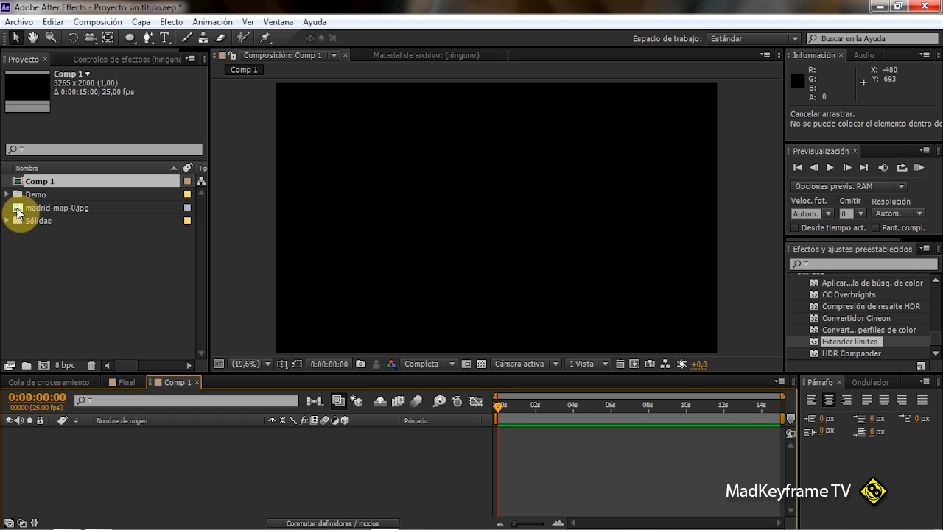
Step: Add madrid-map-0.jpg as a layer in the new composition and rotate it 90° to fill the frame
drag(18, 211, 100, 445)
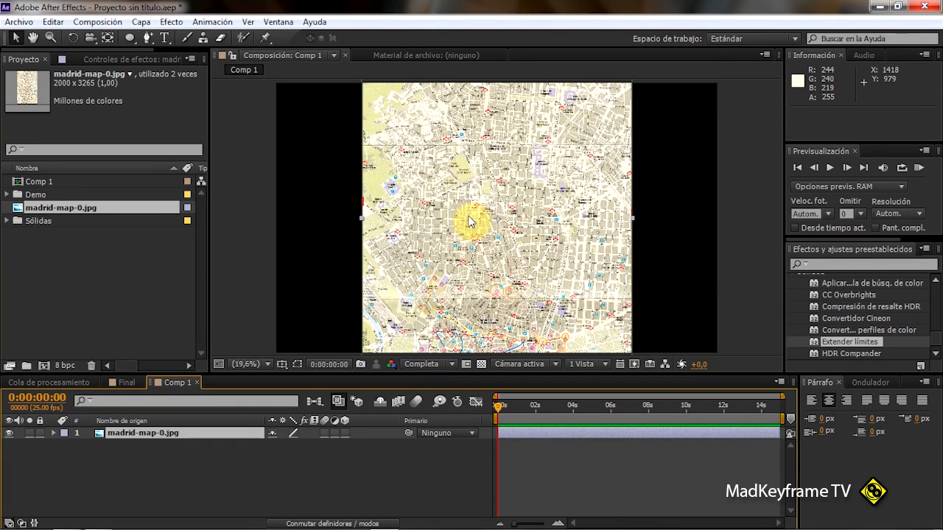
scroll(469, 221, down, 2)
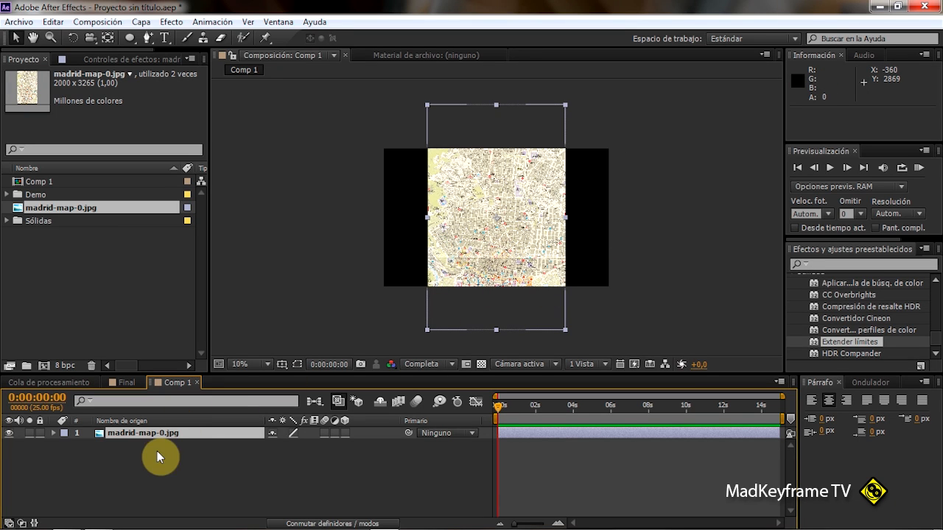
click(101, 435)
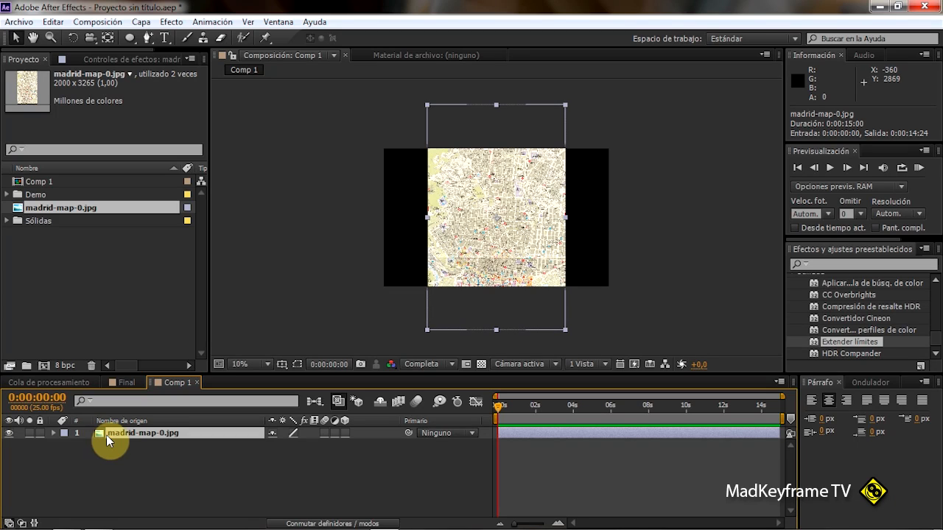
key(r)
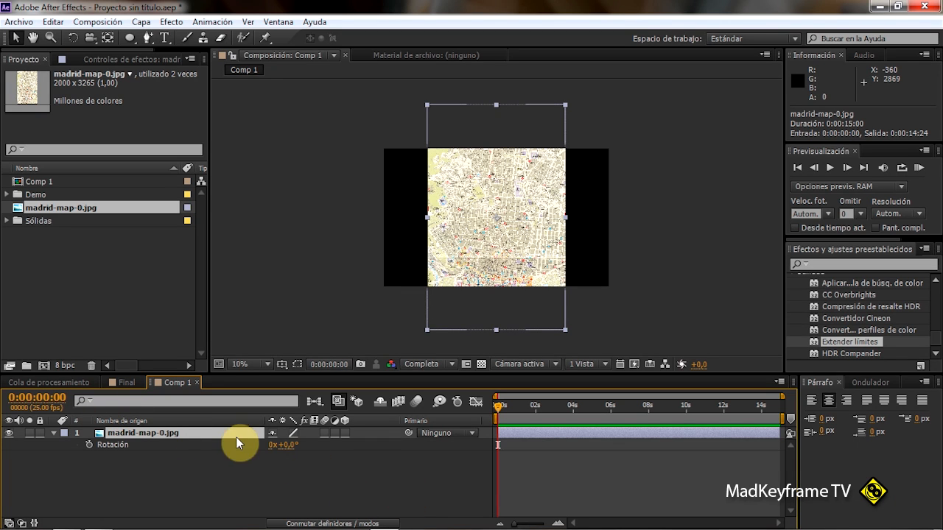
click(287, 446)
text(90)
key(Return)
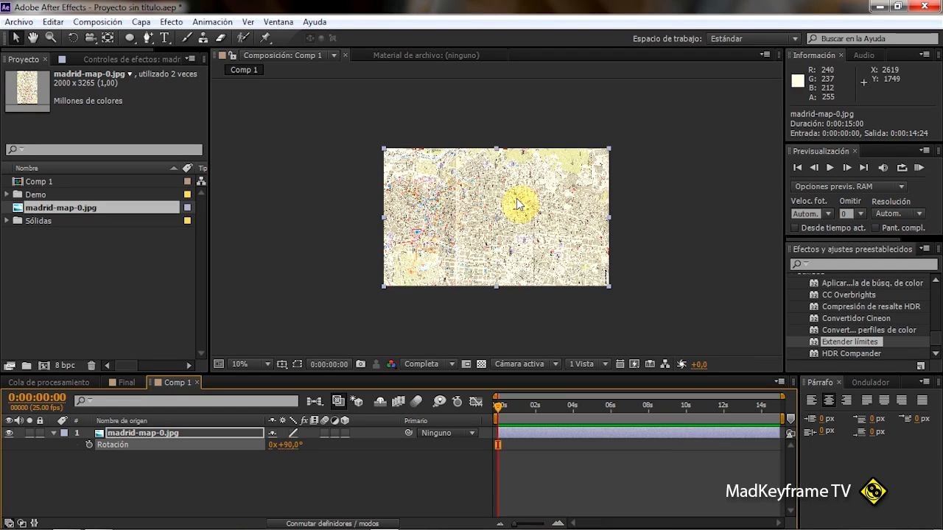
key(period)
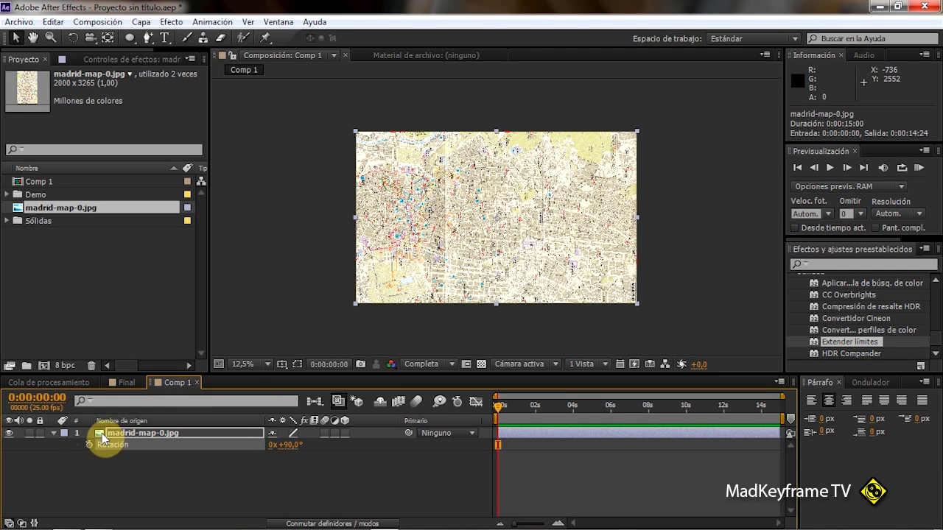
click(138, 433)
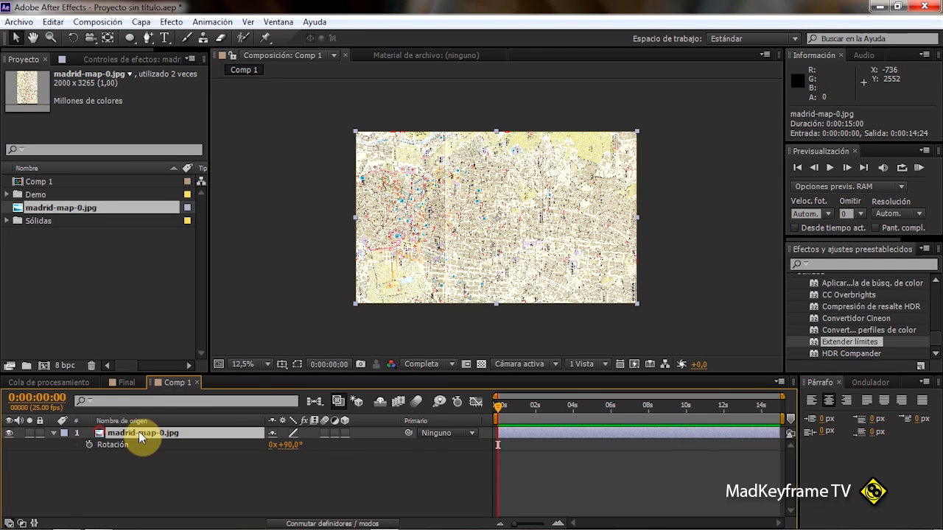
click(54, 432)
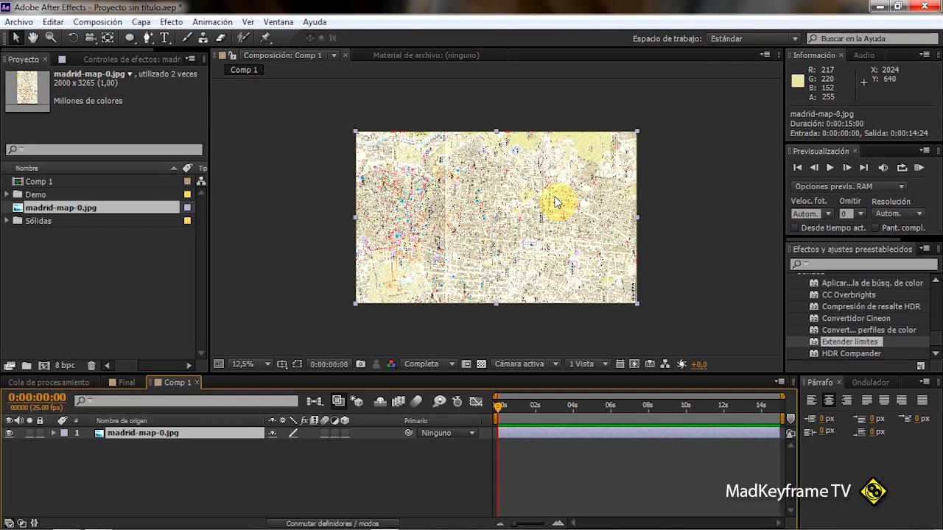
Step: Precompose the rotated map layer as "Mapa girado", transferring all attributes to the new composition
right_click(100, 433)
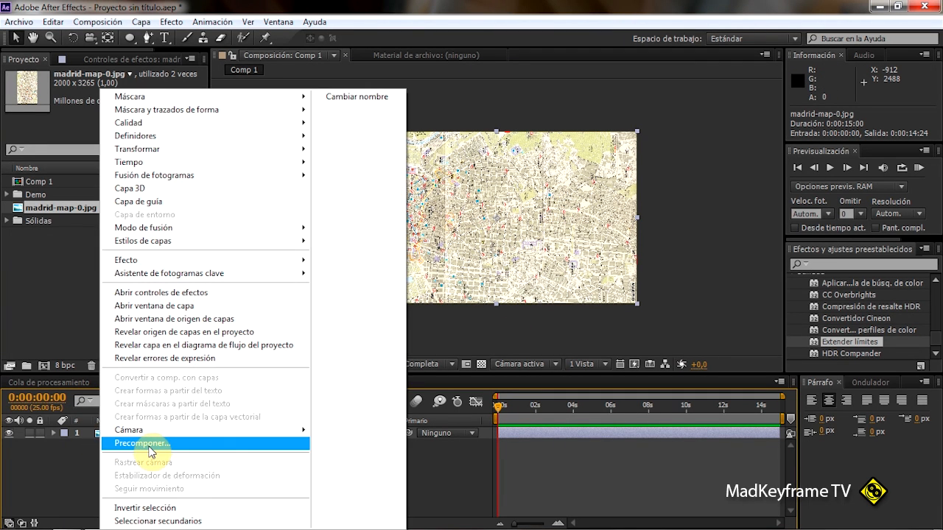
click(148, 444)
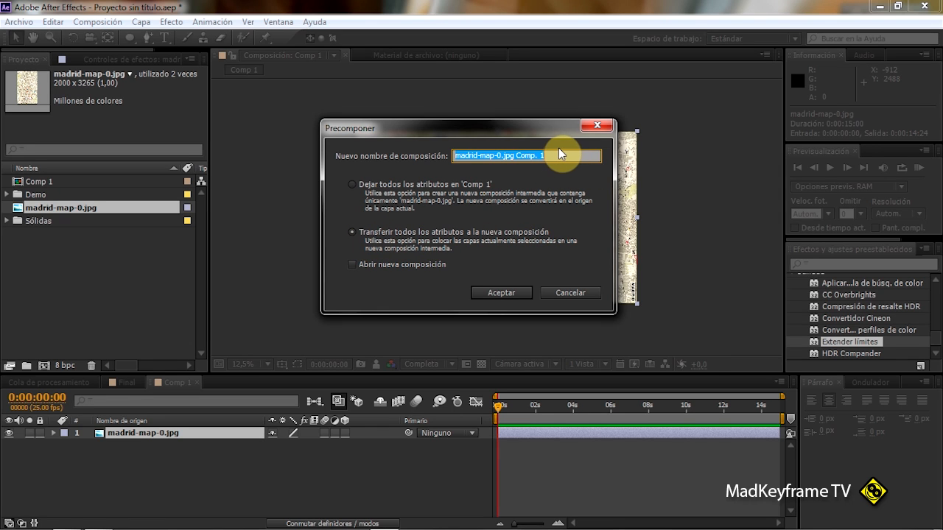
text(Ma)
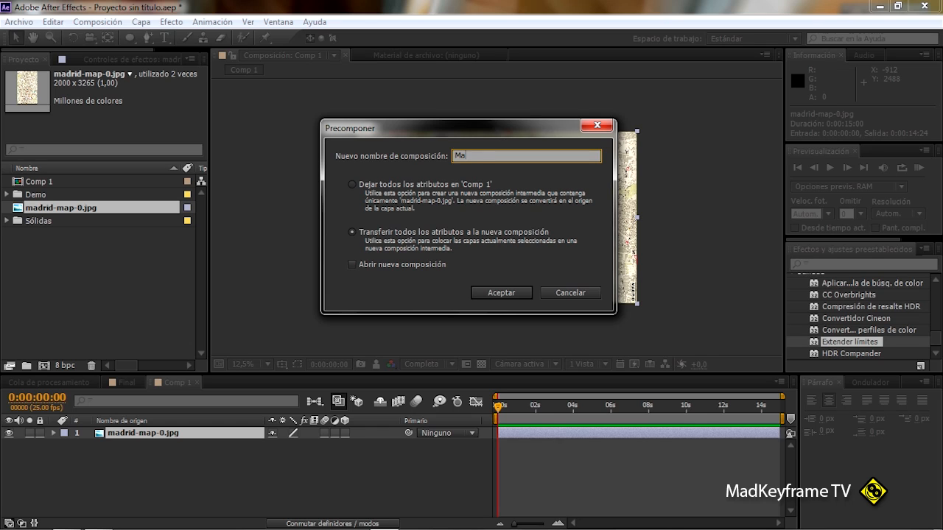
text(pa f)
text(girado)
key(Return)
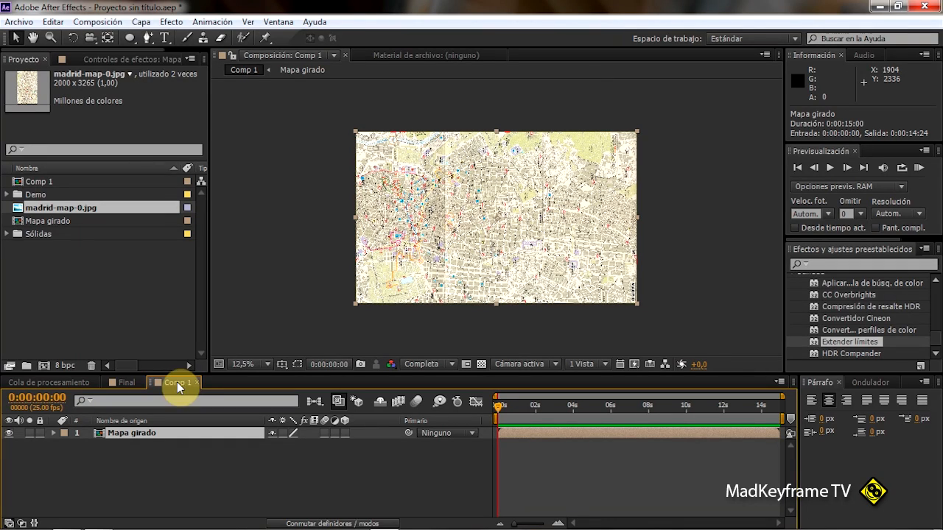
Step: Rename the Comp 1 composition as "Mapa con trazado"
click(35, 181)
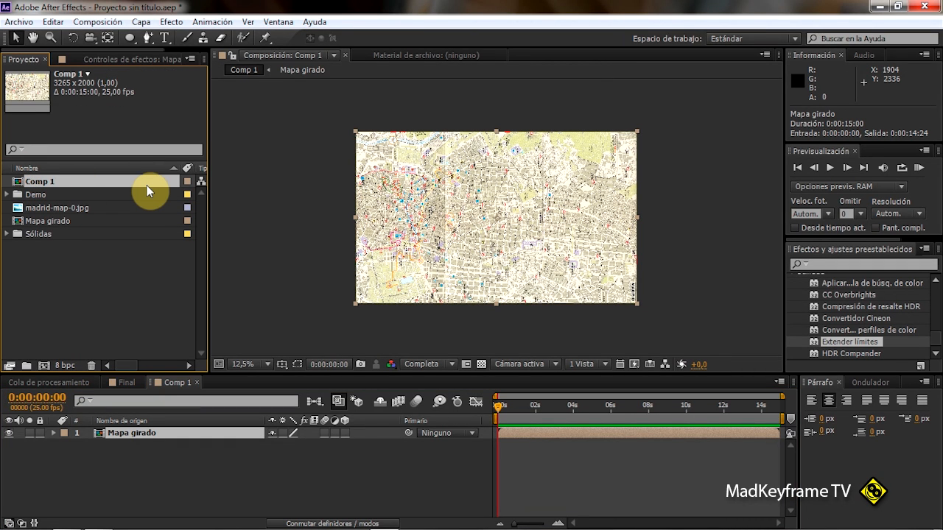
key(Return)
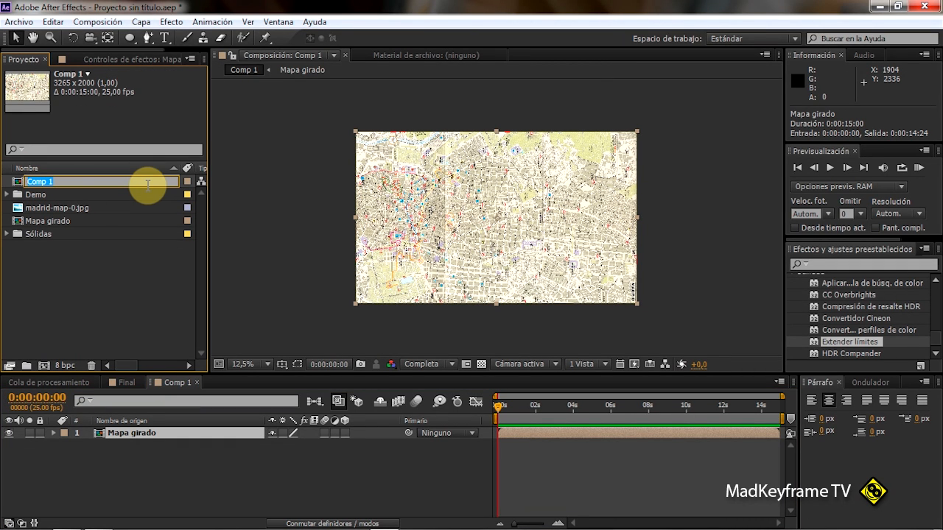
text(Ma)
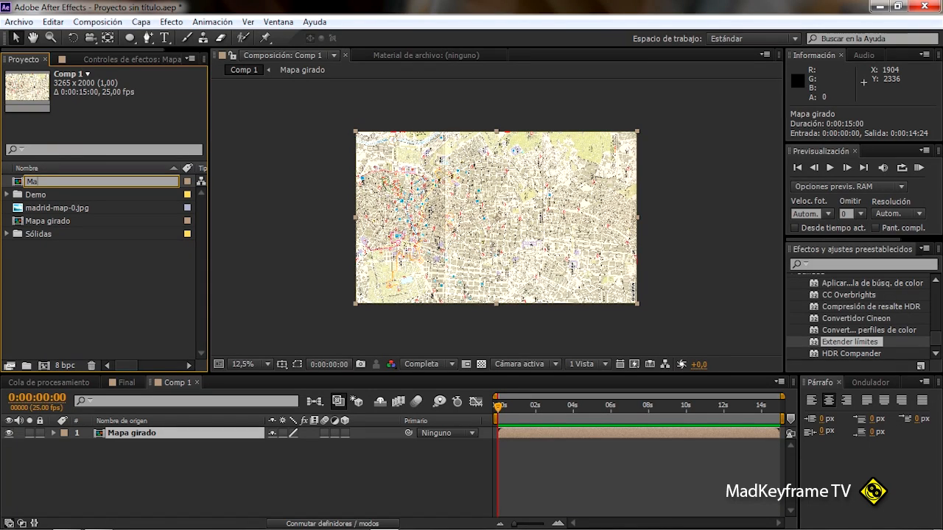
text(pa con trazado)
key(Return)
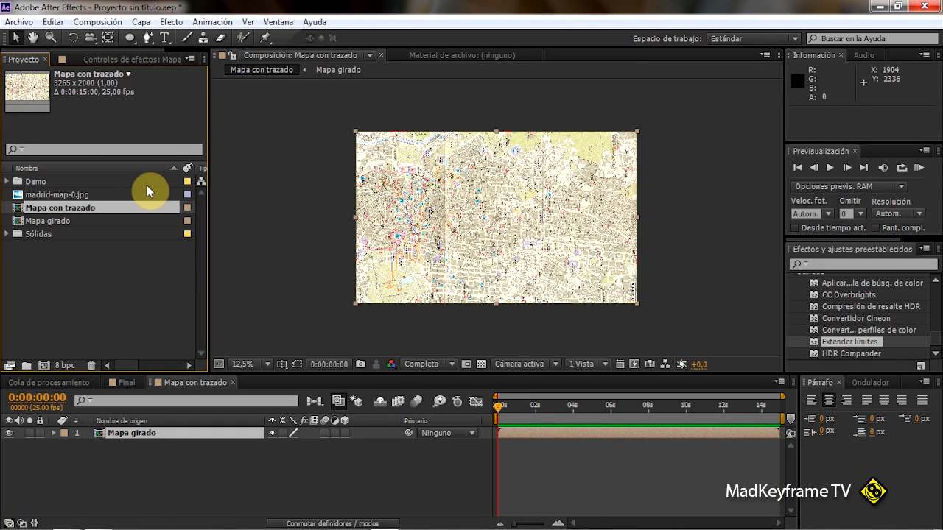
click(145, 311)
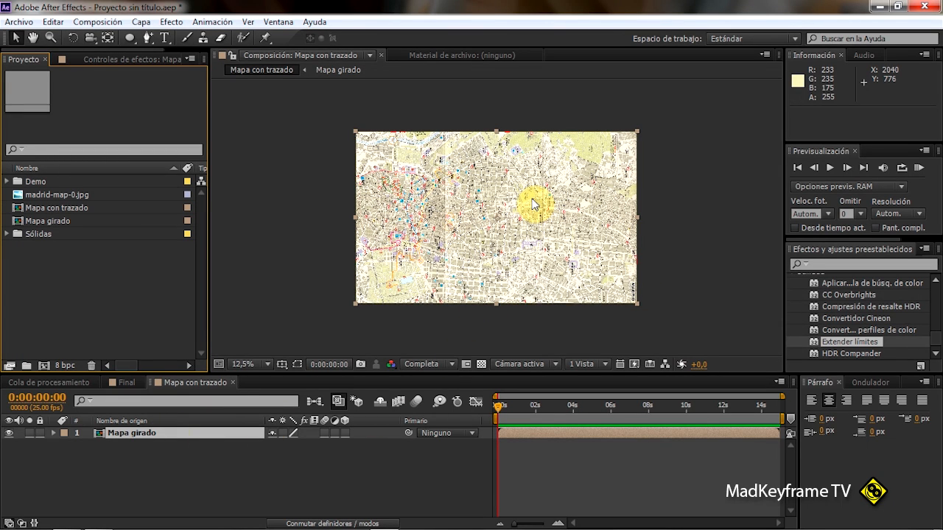
click(107, 277)
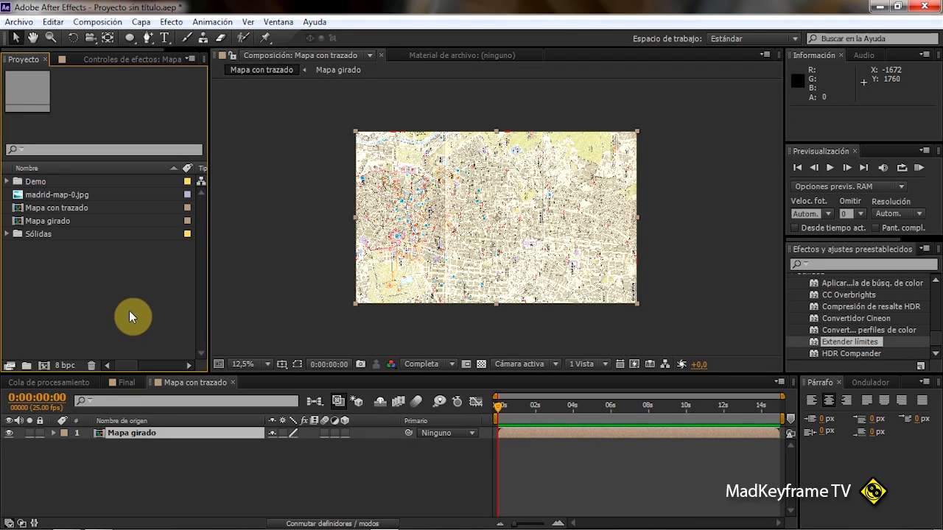
Step: Examine the route and red marker in the Final composition at 0:00:05:00, and return to Mapa con trazado
click(128, 381)
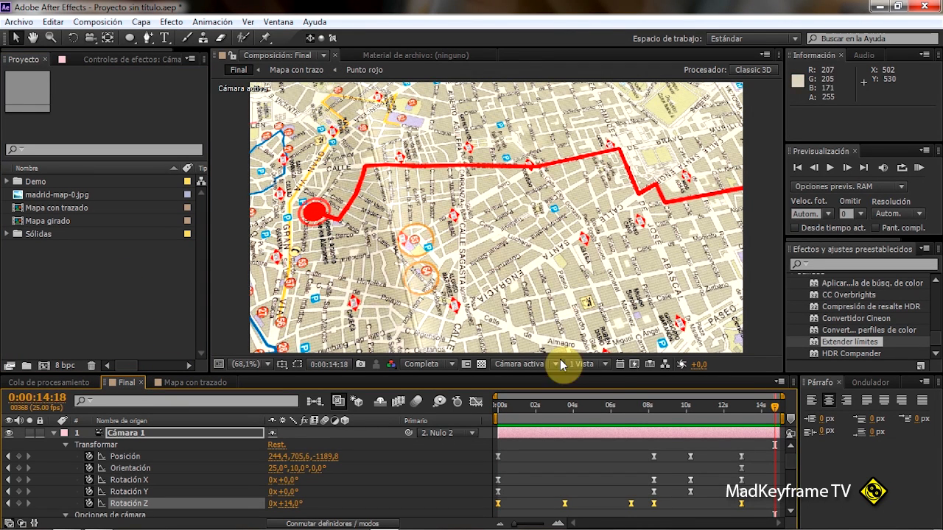
mouse_move(604, 408)
mouse_down()
mouse_move(589, 408)
mouse_move(631, 408)
mouse_move(592, 406)
mouse_up()
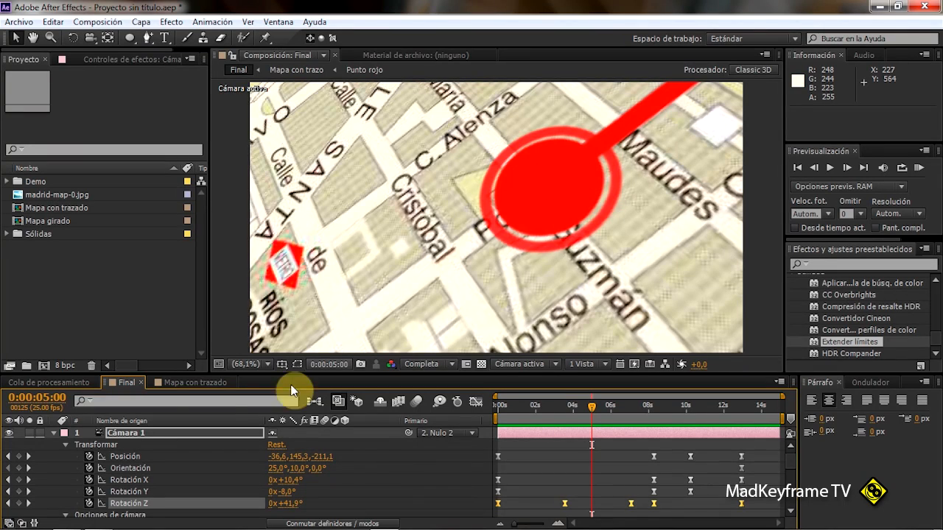
click(192, 383)
click(125, 325)
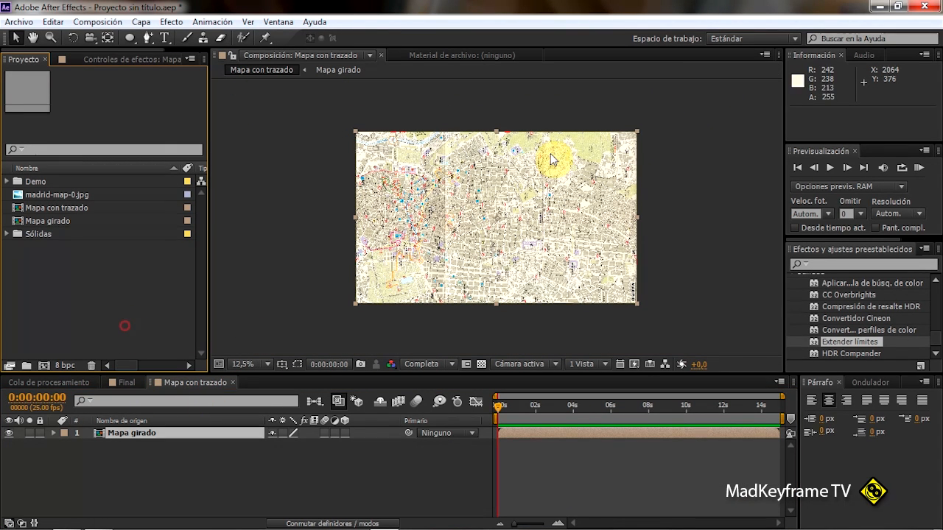
Step: Create a new composition 150 px wide and 150 px high
click(44, 366)
drag(543, 59, 519, 59)
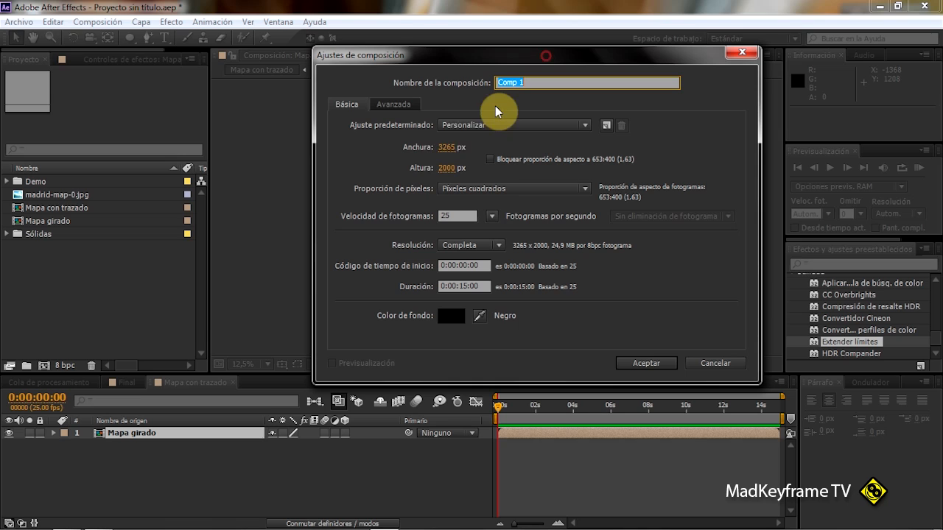
click(445, 149)
text(150)
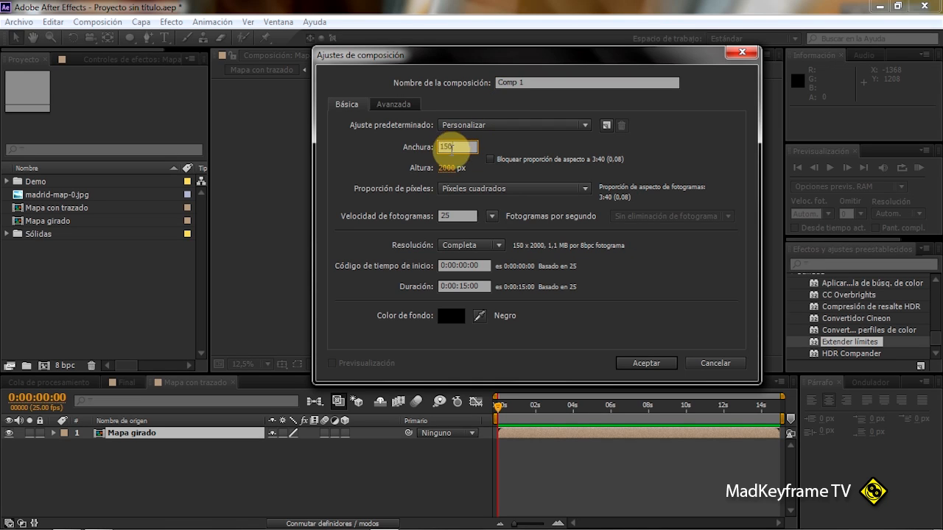
click(446, 168)
text(150)
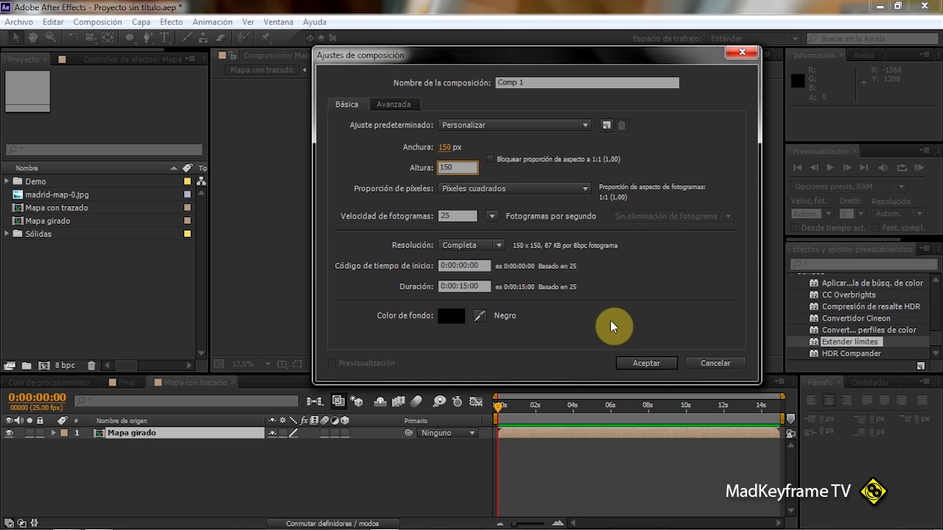
click(644, 363)
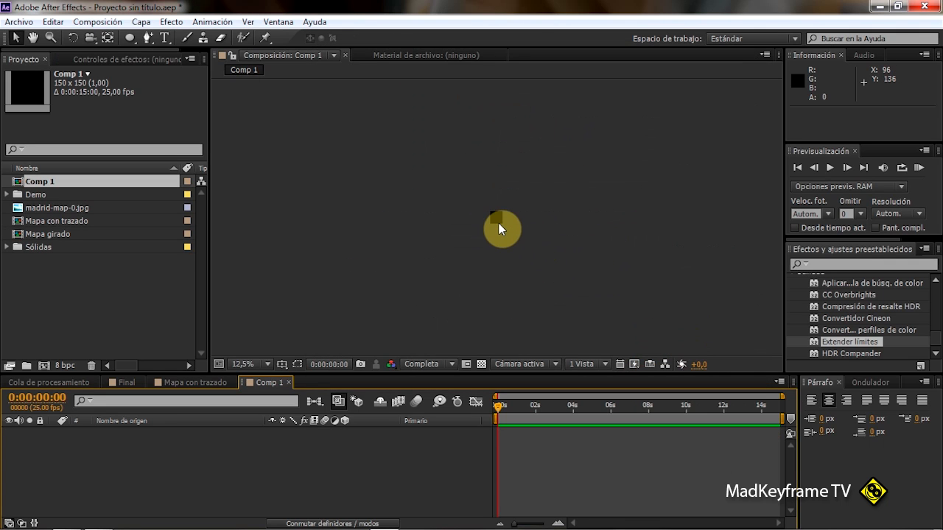
Step: Show the title/action safe guides and draw a small red circle from the centre of the composition with the Ellipse tool
scroll(498, 222, up, 8)
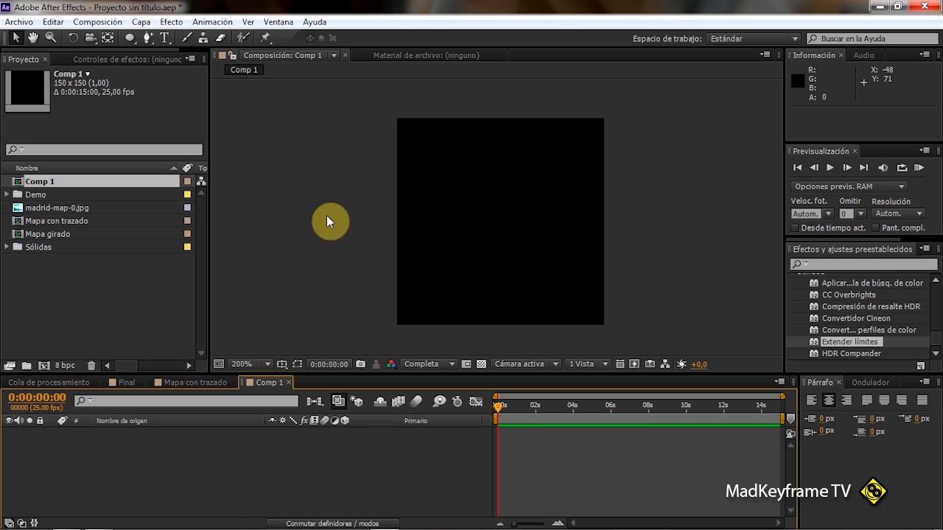
click(130, 38)
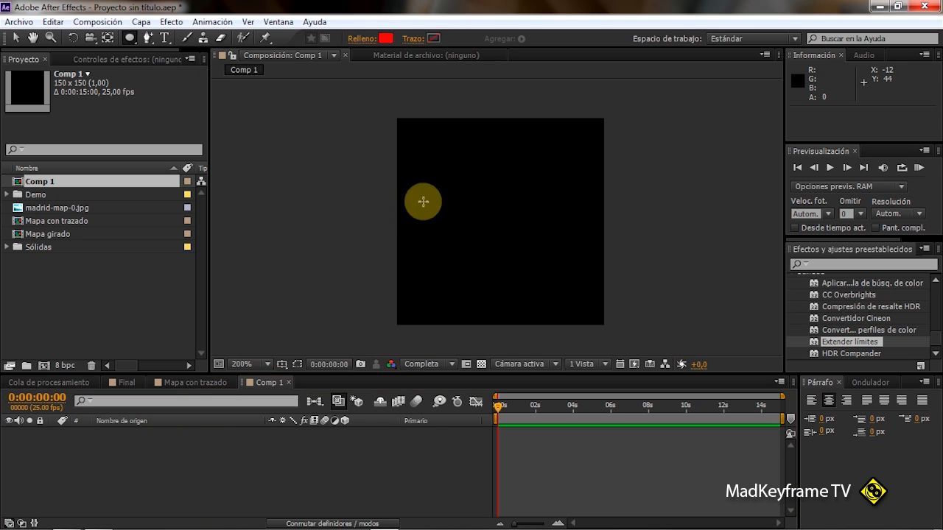
click(282, 364)
click(340, 381)
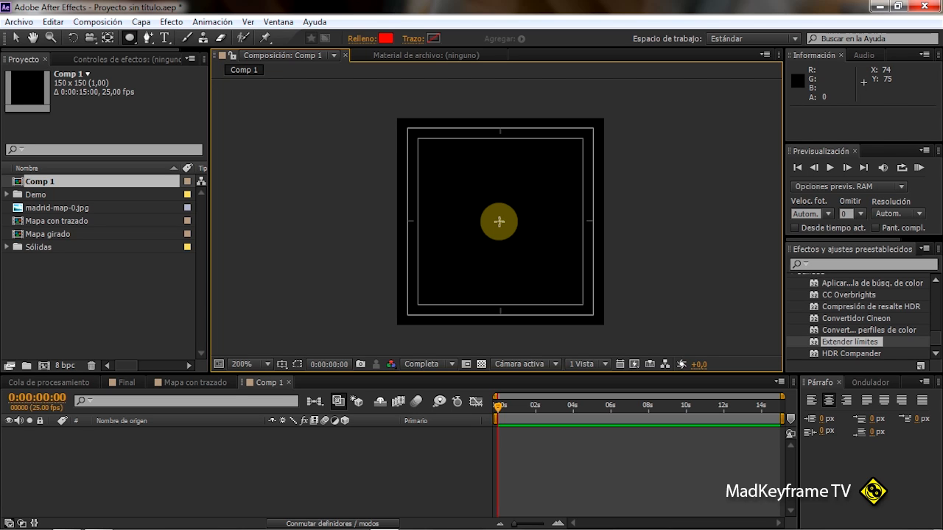
click(499, 222)
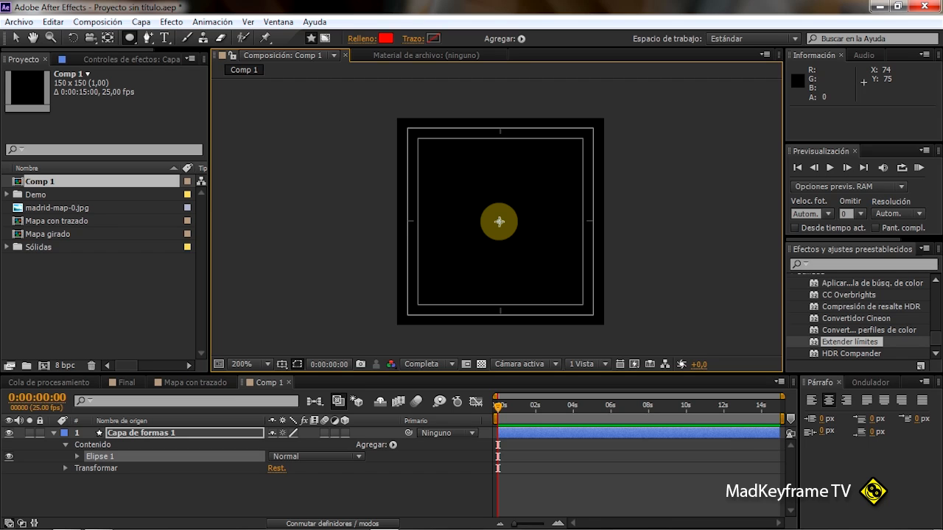
drag(500, 222, 522, 249)
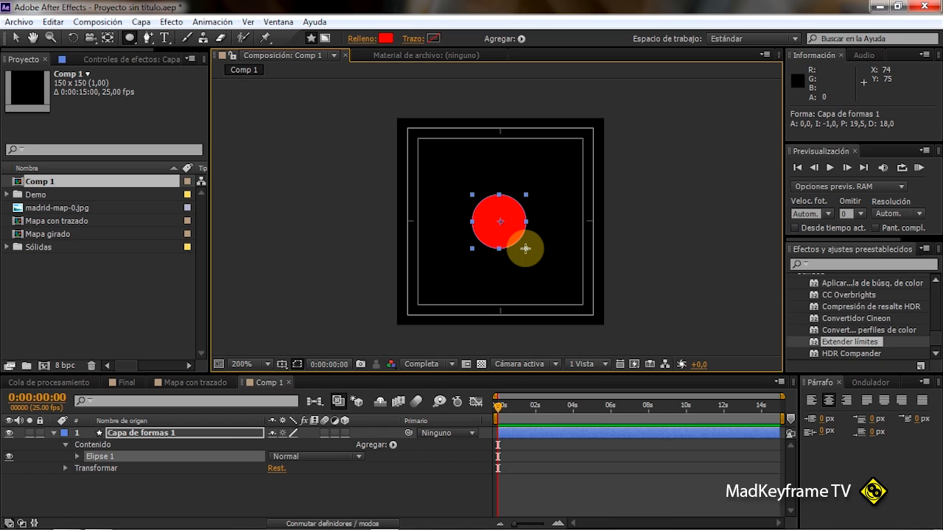
key(v)
click(553, 293)
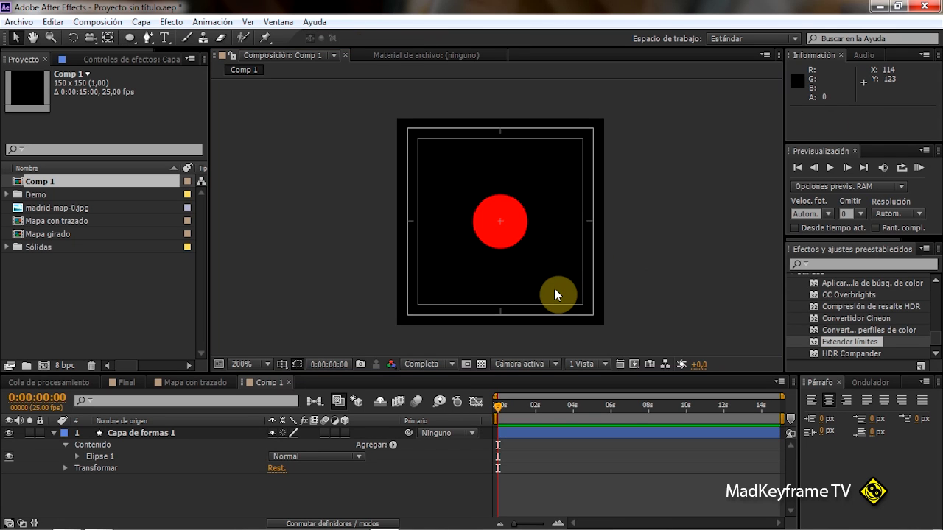
Step: Collapse the properties of the red circle's shape layer and duplicate the layer
click(53, 433)
click(122, 434)
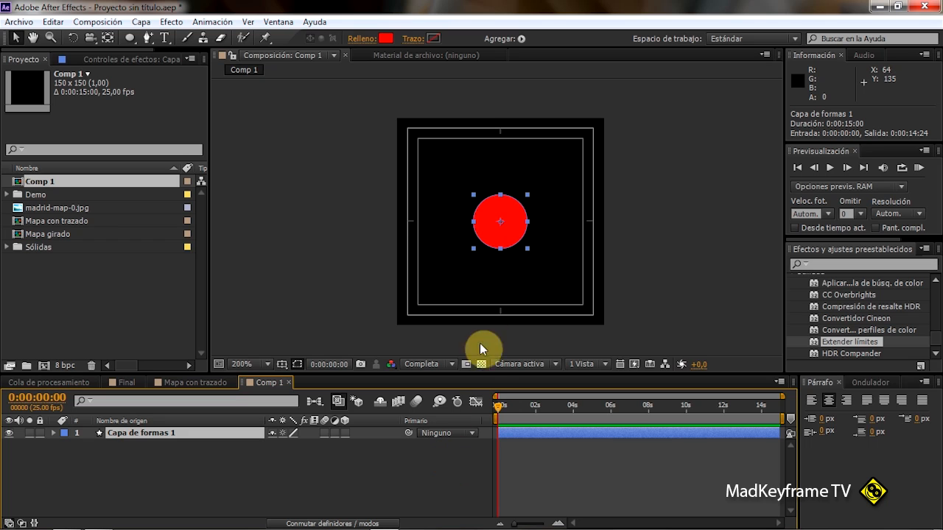
key(ctrl+d)
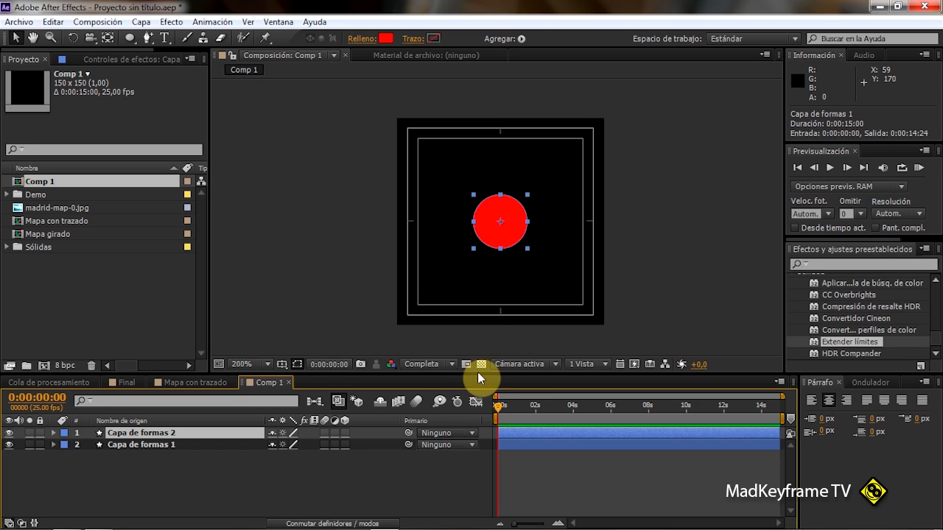
click(56, 22)
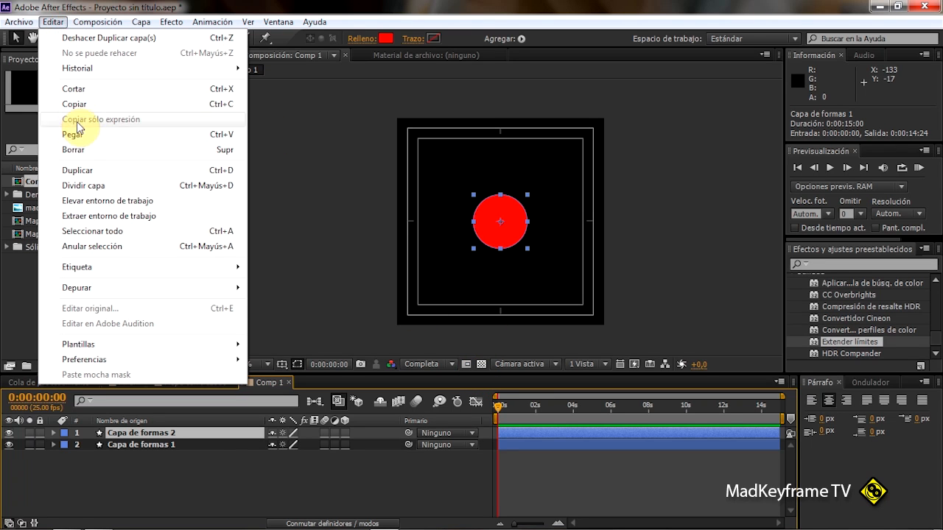
mouse_move(211, 22)
key(Escape)
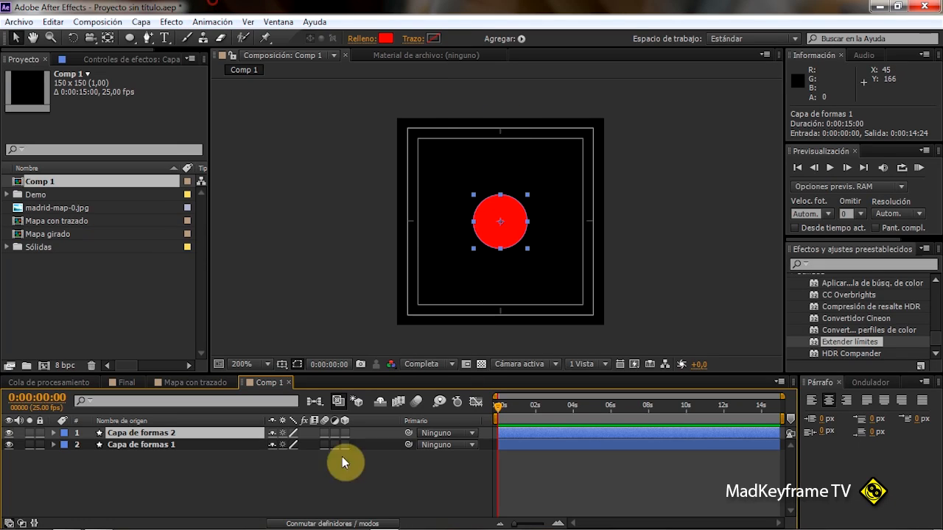
Step: Draw a centred circular mask on Capa de formas 2, slightly smaller than the red circle
click(165, 433)
click(130, 36)
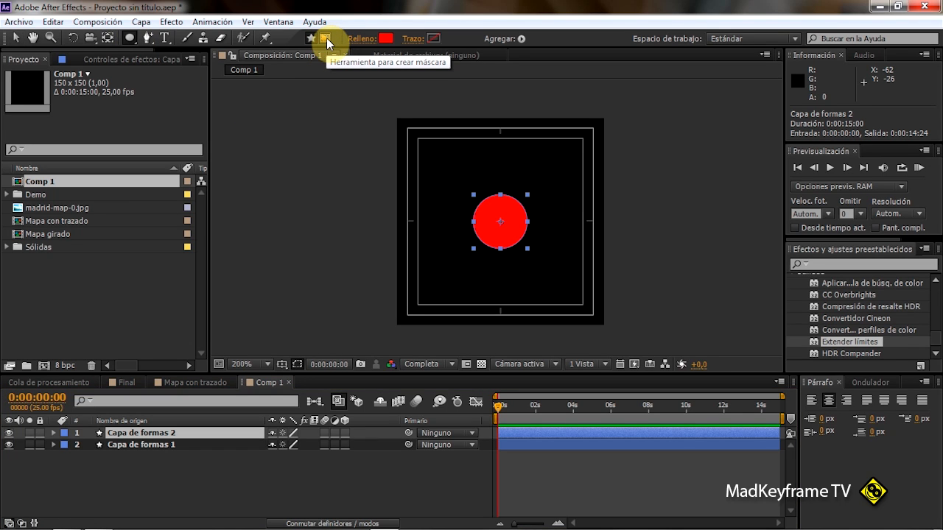
click(326, 38)
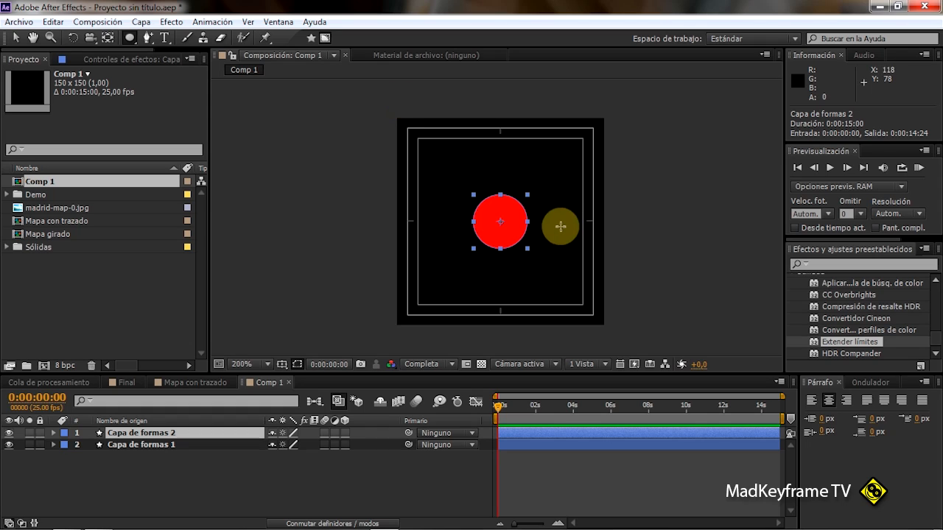
scroll(500, 221, up, 2)
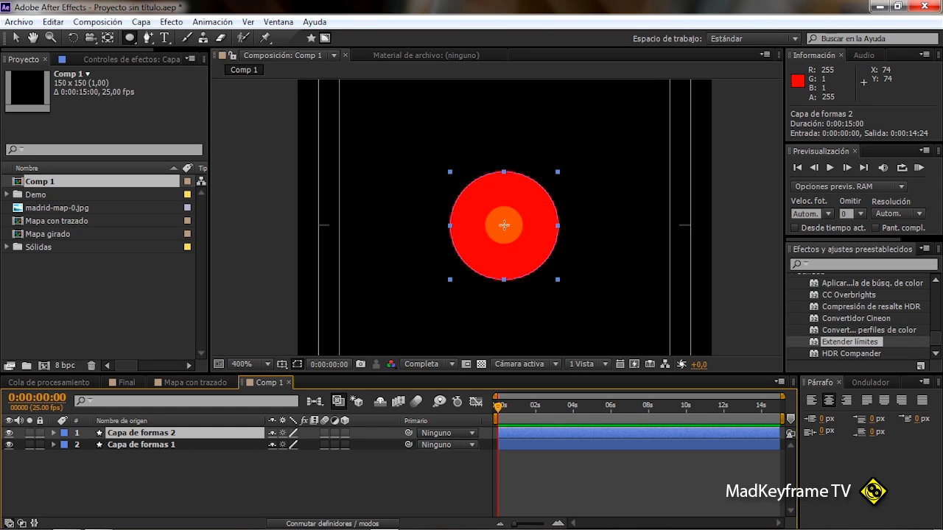
click(504, 225)
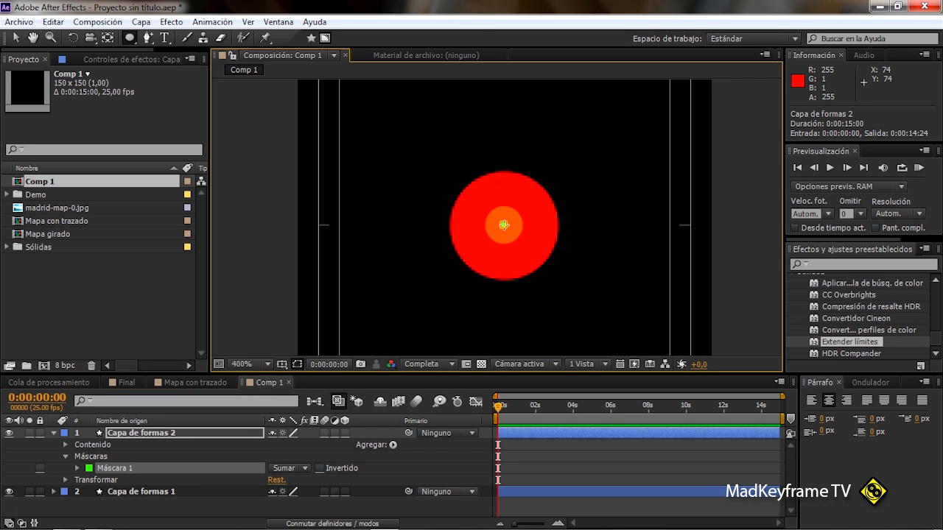
drag(503, 226, 548, 272)
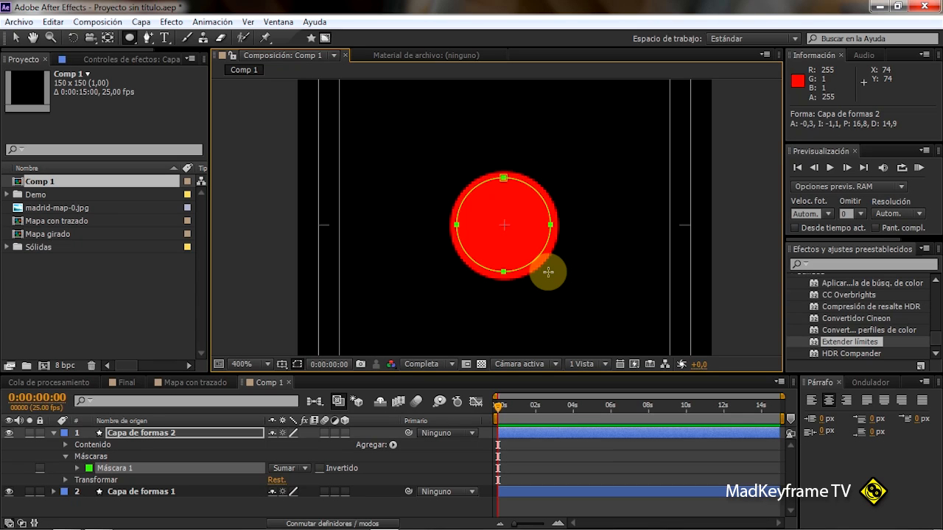
drag(548, 272, 546, 271)
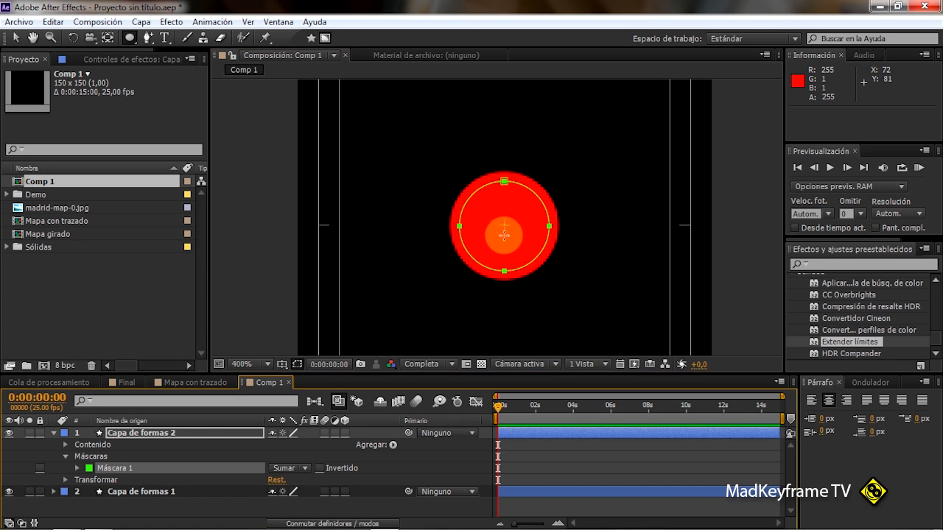
Step: Hide Capa de formas 1 and set the mask mode of Máscara 1 to Restar, cutting the upper circle into a ring
click(10, 492)
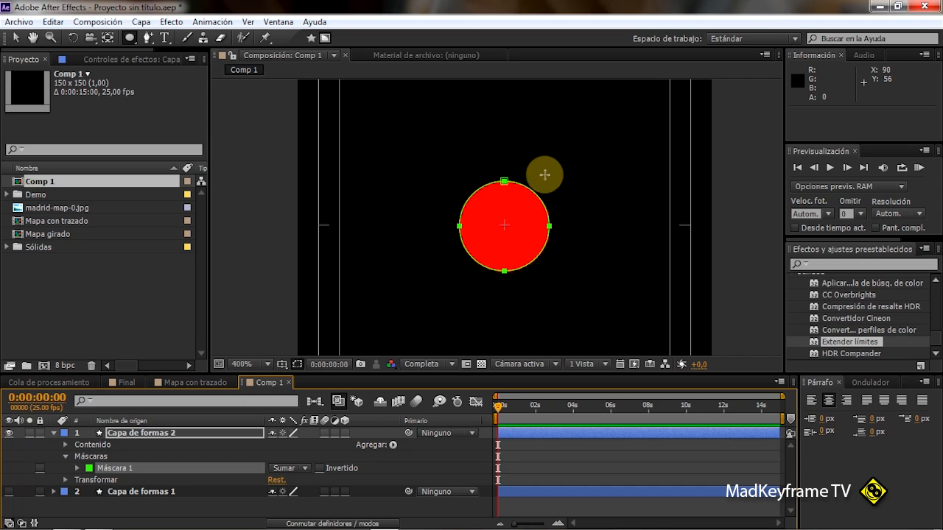
click(305, 469)
click(326, 392)
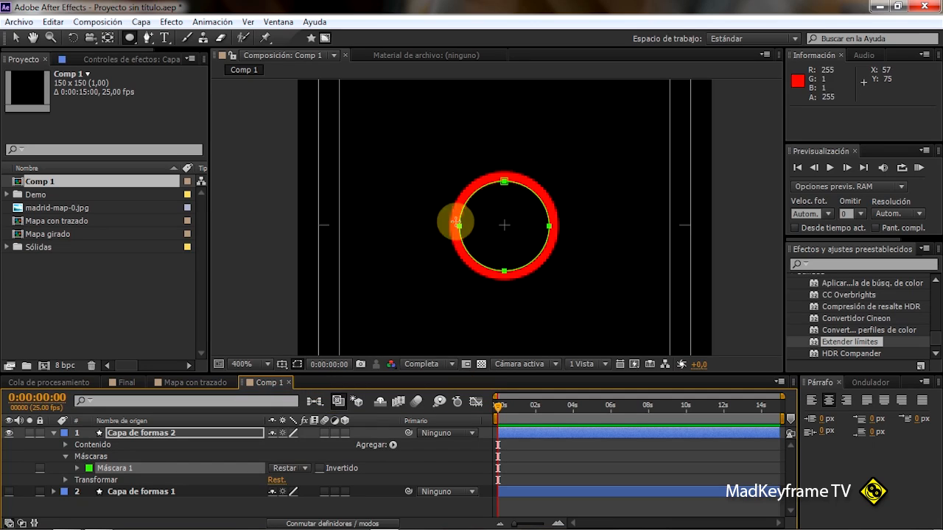
click(245, 508)
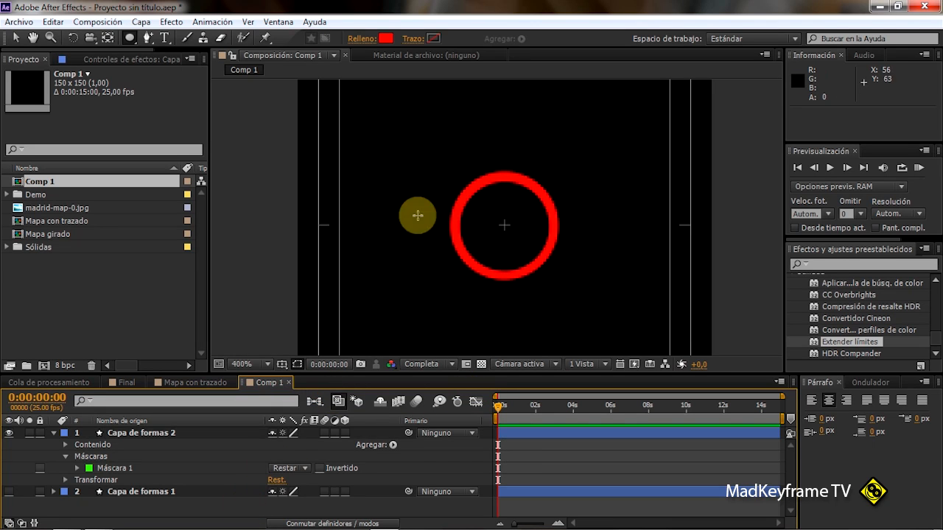
Step: Rename the masked layer Capa de formas 2 as "Anillo"
click(160, 435)
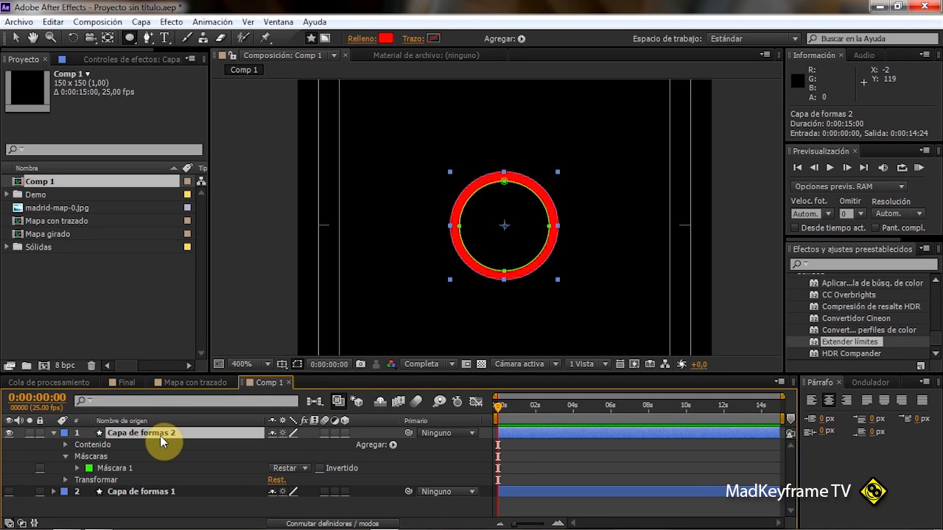
key(Return)
text(Anill)
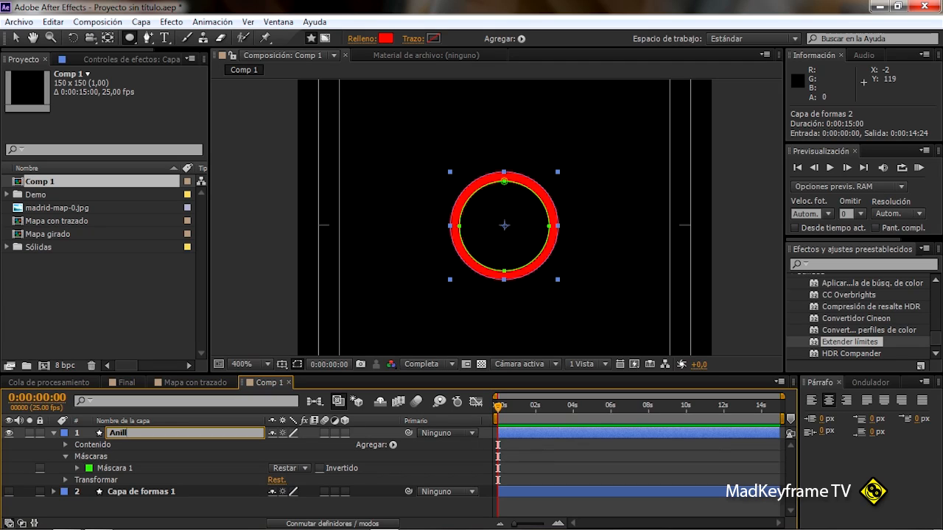
text(o)
Step: Rename the full circle layer Capa de formas 1 as "Punto" and make it visible again
click(122, 493)
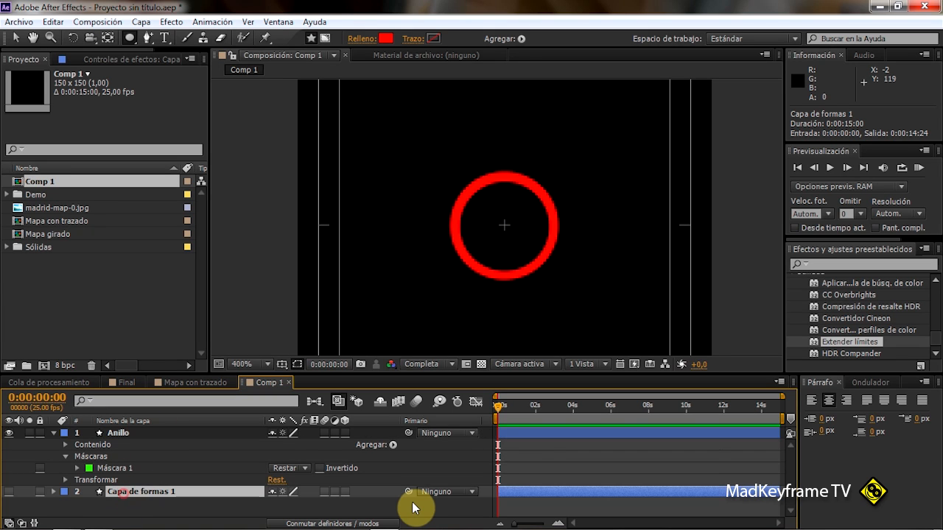
key(Return)
text(Punt)
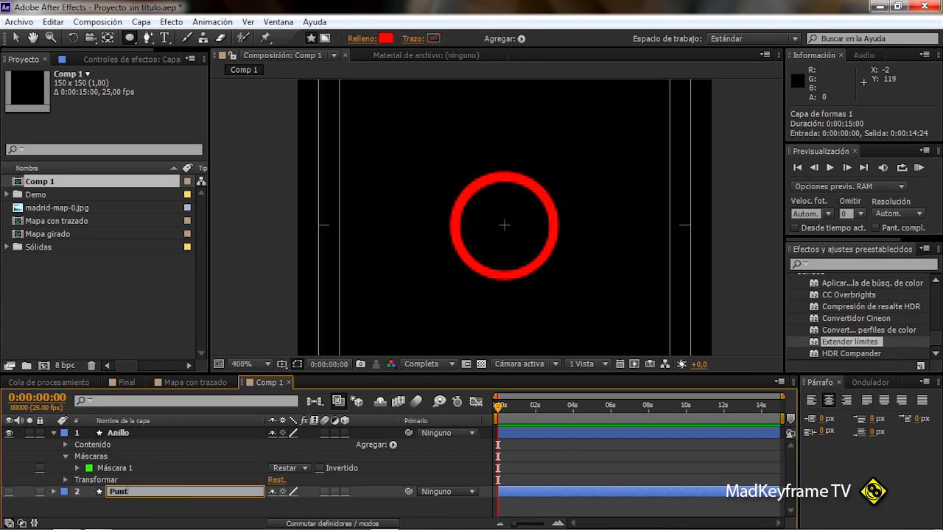
text(o)
click(87, 511)
click(9, 492)
click(136, 462)
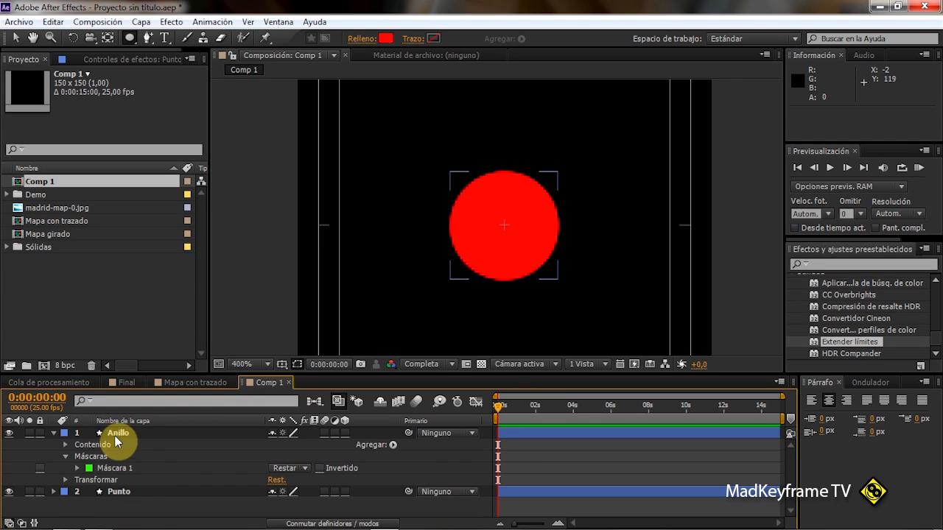
Step: Animate the Anillo layer's scale with keyframes from 100% at 0:00:00:00 to 334% at 0:00:01:00
click(126, 433)
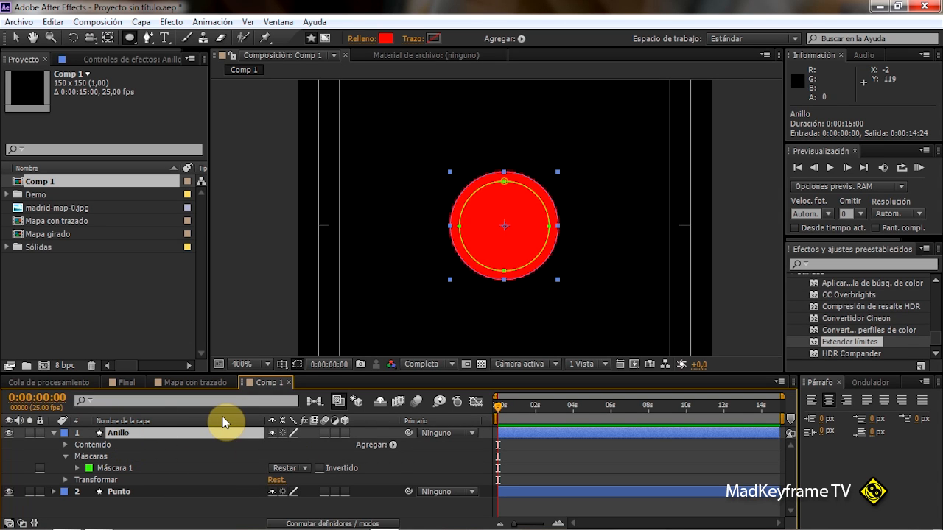
key(s)
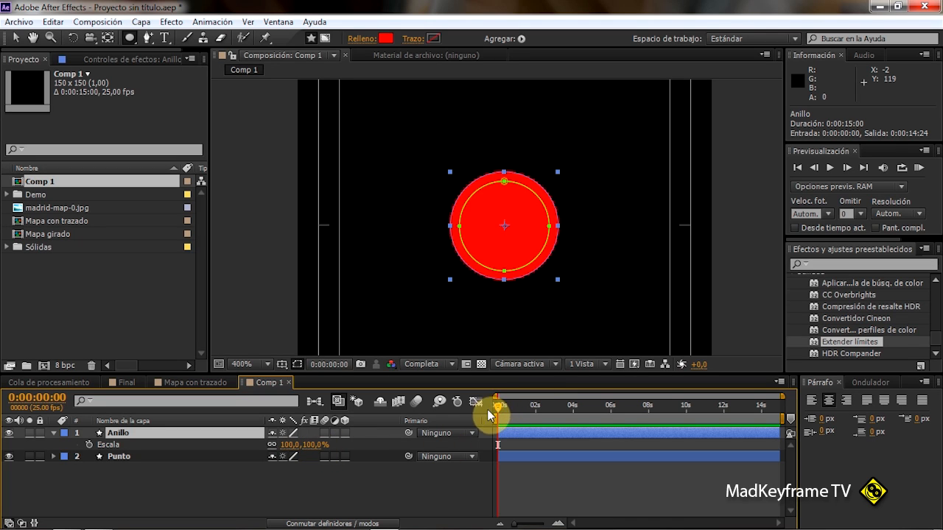
click(89, 445)
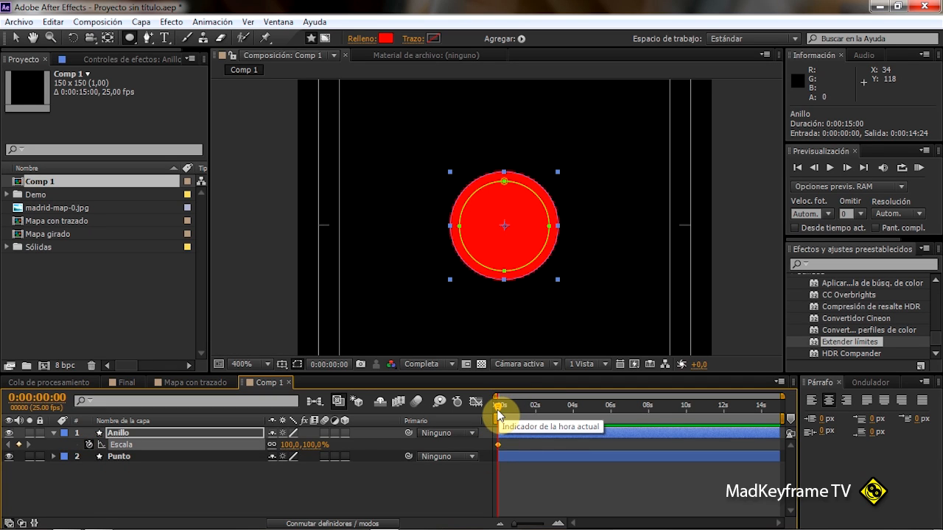
click(37, 398)
text(01)
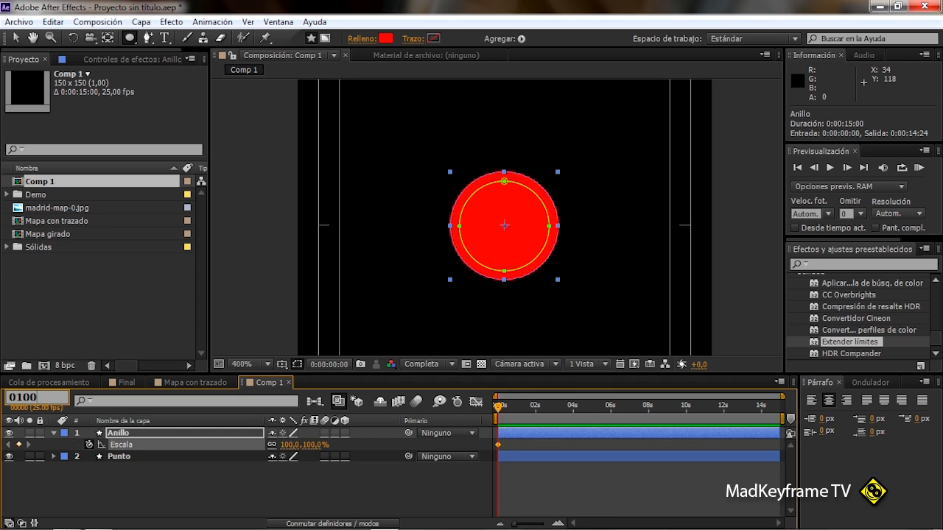
key(Return)
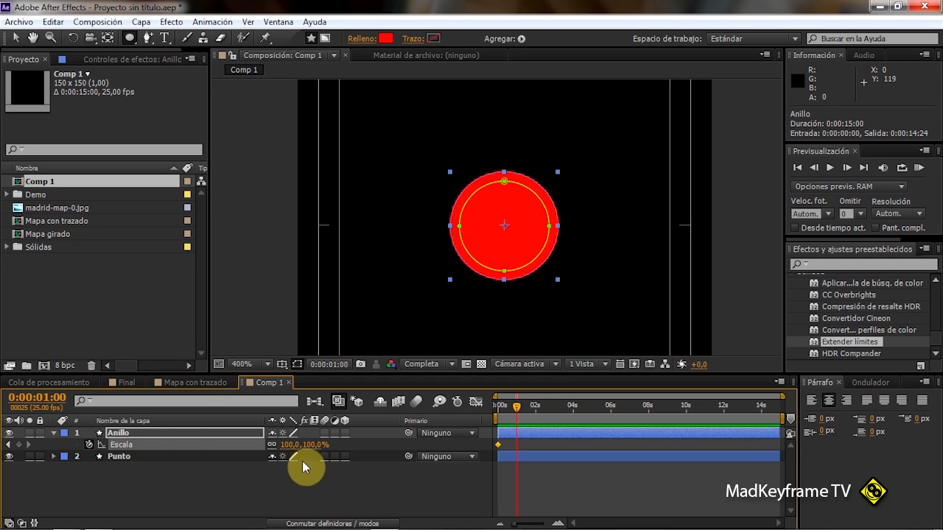
drag(304, 445, 471, 445)
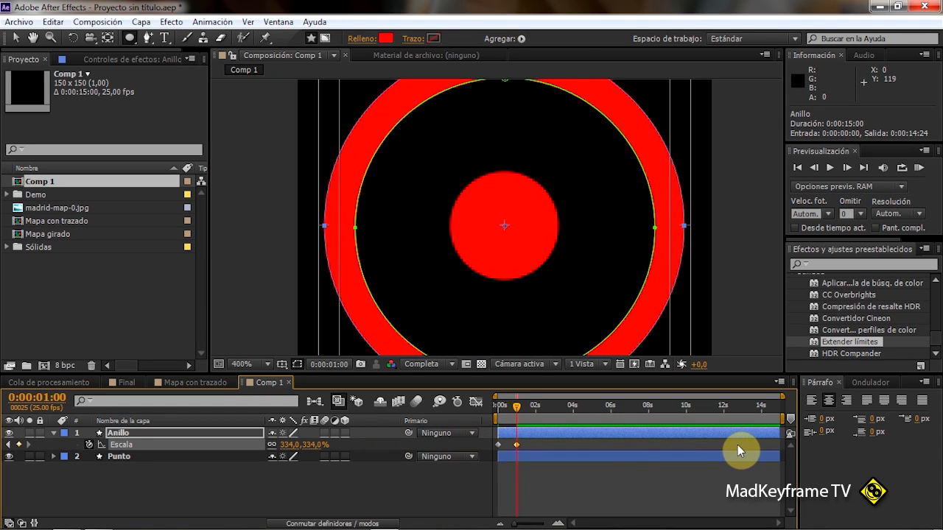
key(comma)
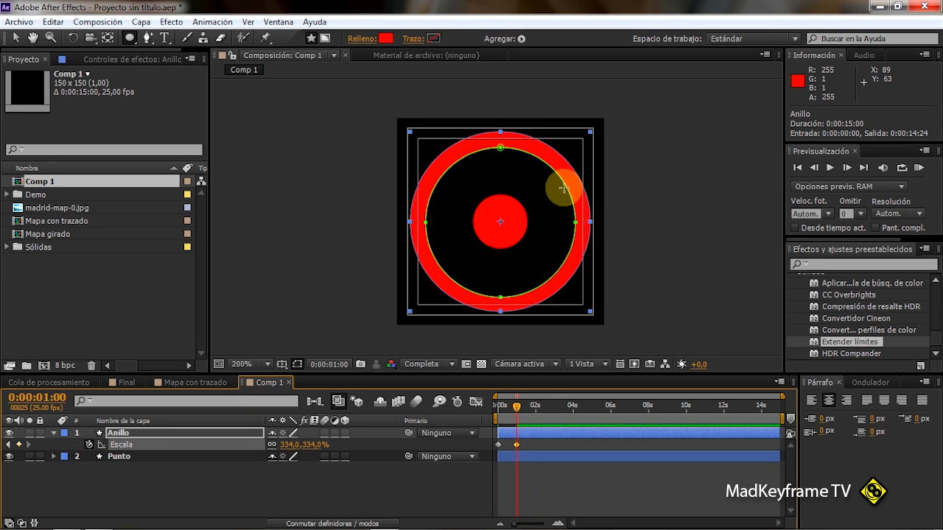
Step: Animate the Anillo layer's opacity with keyframes from 100% at 0:00:00:00 to 0% at 0:00:01:00, matching its scale keyframes
click(447, 484)
drag(516, 407, 483, 410)
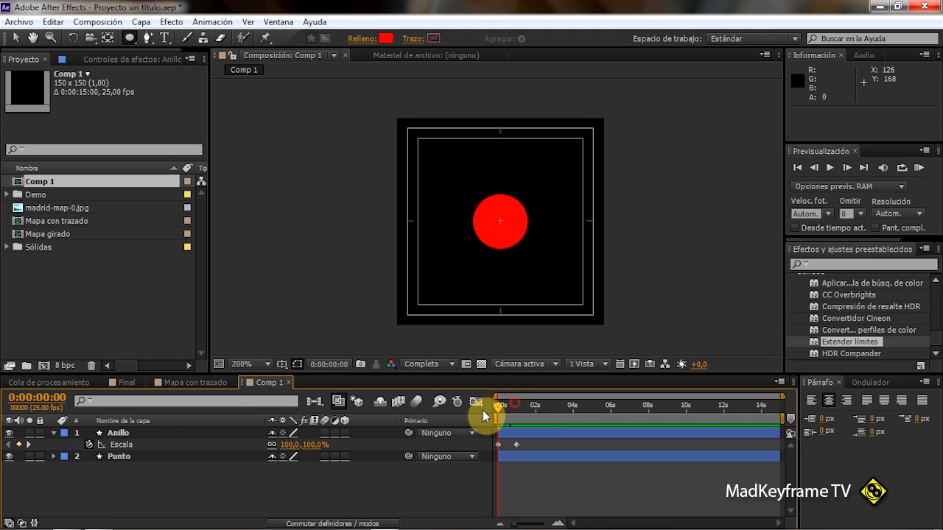
click(123, 436)
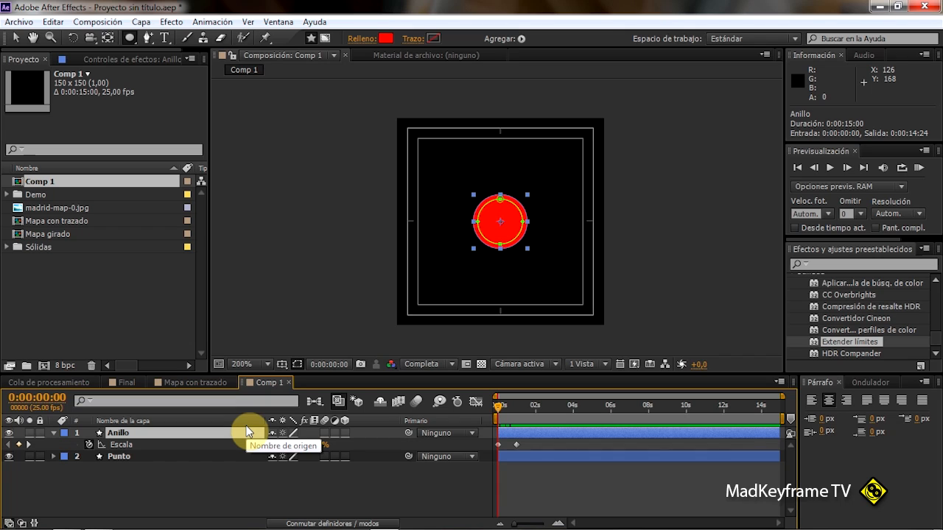
key(shift+t)
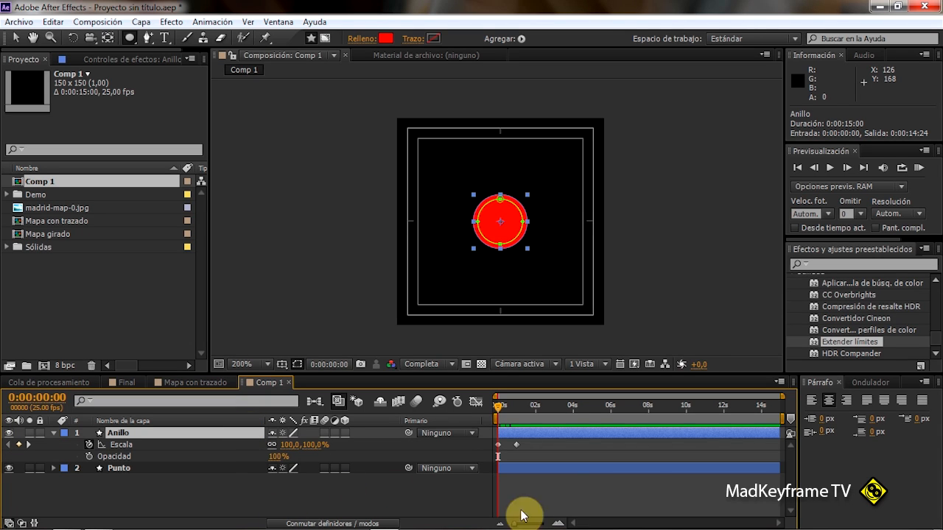
click(88, 457)
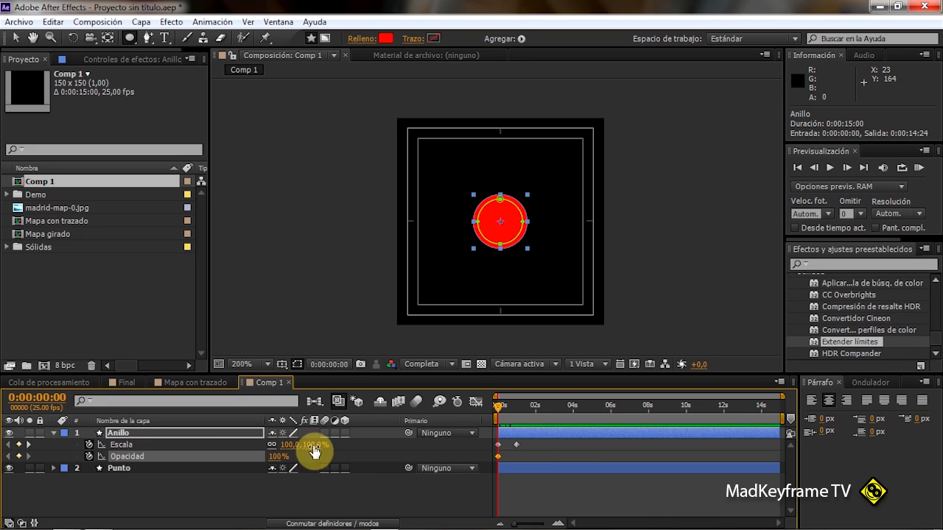
click(514, 444)
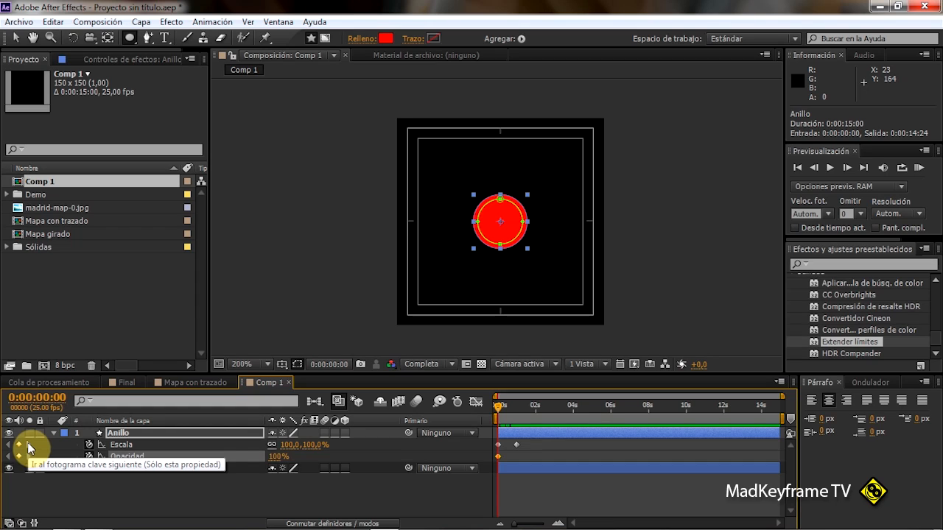
key(k)
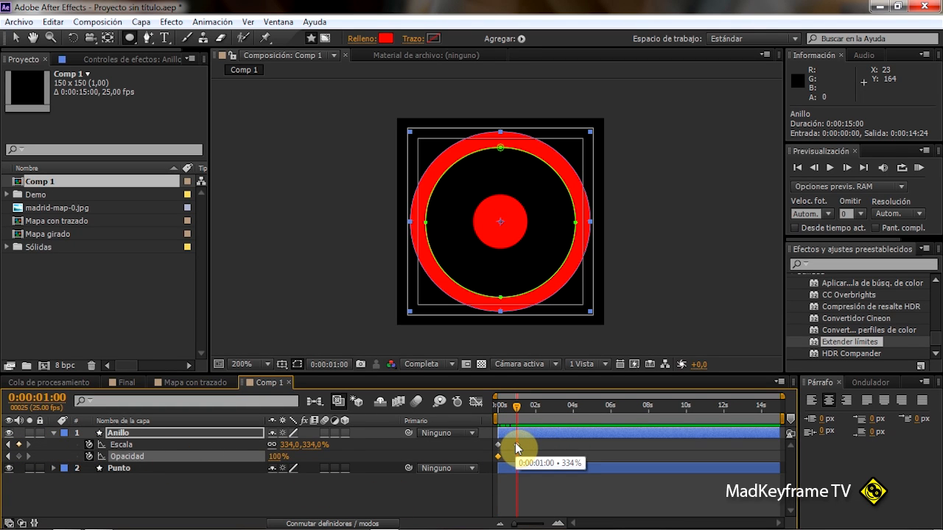
click(497, 456)
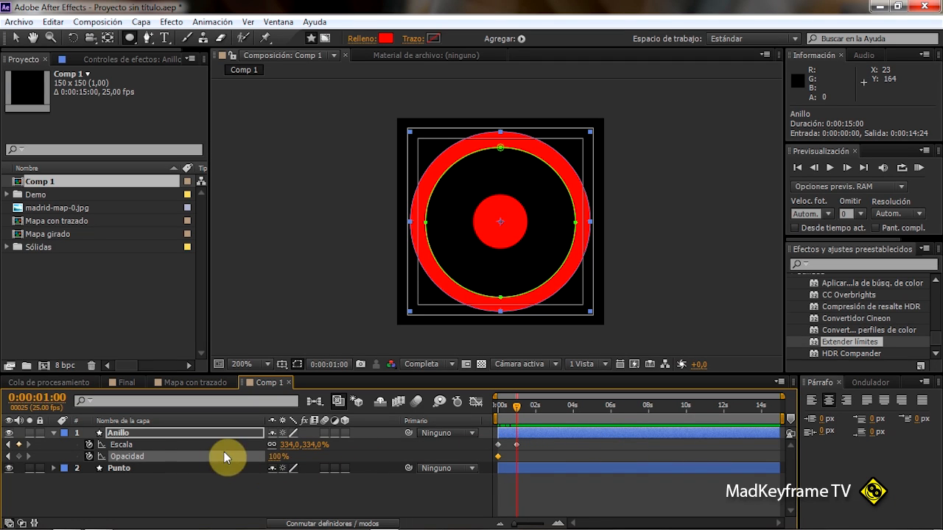
drag(274, 456, 138, 449)
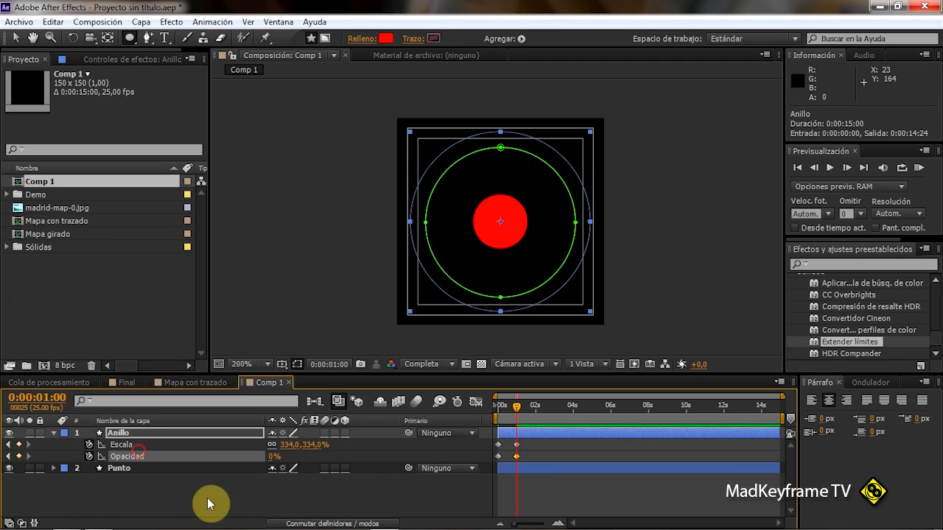
Step: Preview the expanding, fading ring animation from the start of the composition
click(211, 494)
drag(518, 411, 494, 416)
click(596, 438)
key(h)
key(space)
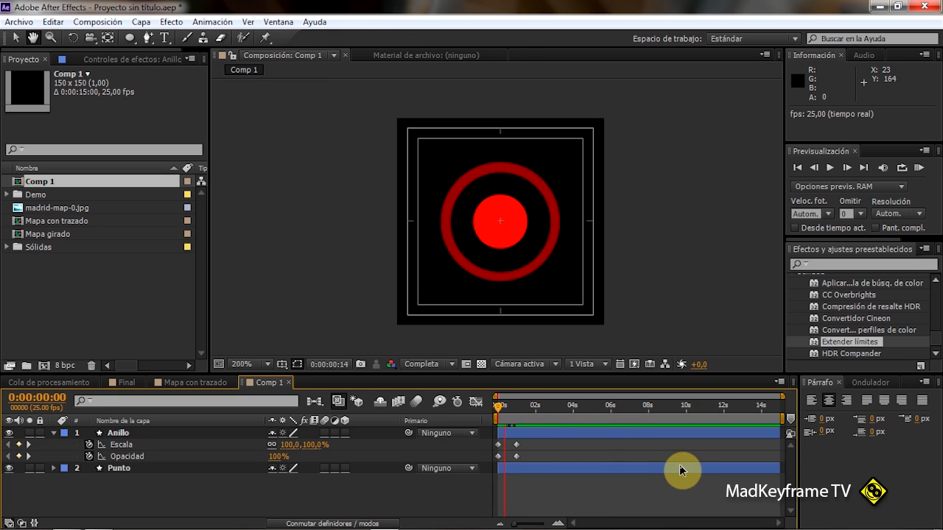
drag(511, 401, 472, 428)
Step: Rename the composition Comp 1 as "Punto rojo" in the project
click(268, 383)
click(36, 180)
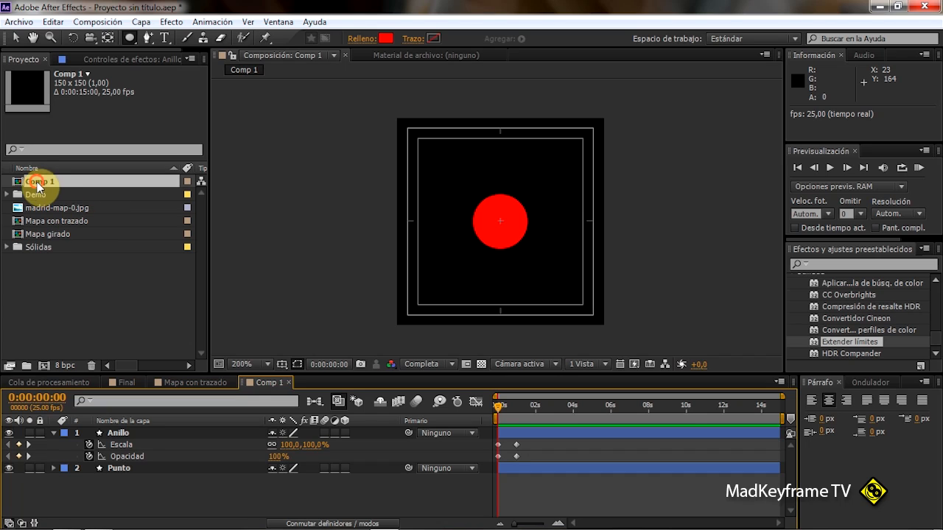
key(Return)
text(Ani)
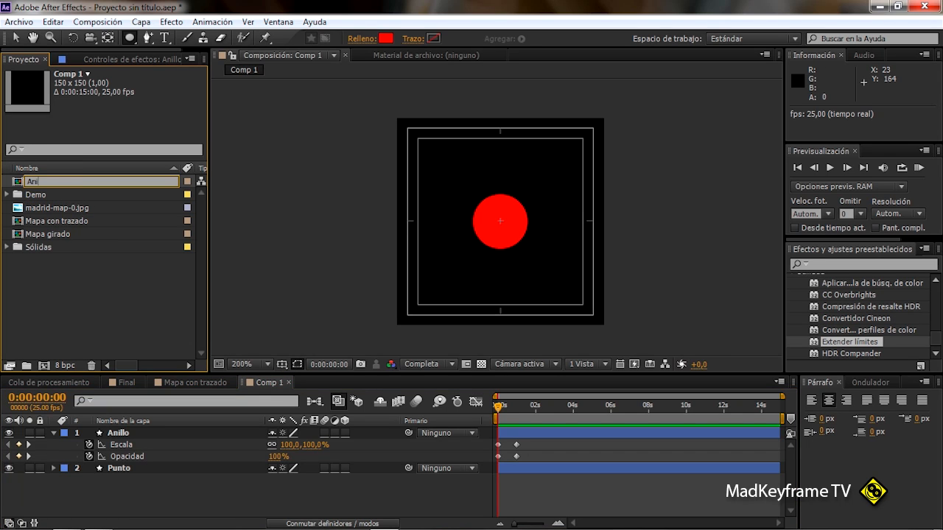
text(Punto rojo)
key(Return)
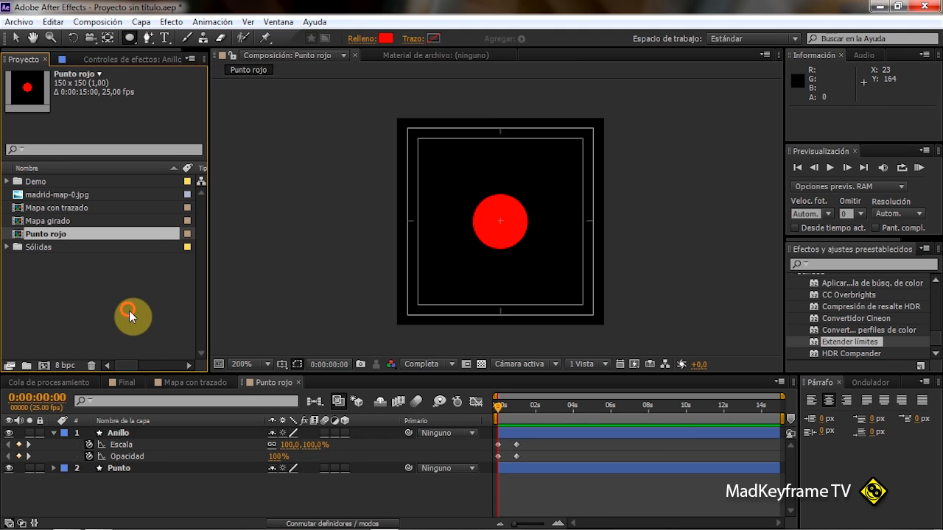
Step: In Mapa con trazado, draw a Pen mask path on Mapa girado along Calle de Bravo Murillo to Calle Raimundo Fdez Villaverde
click(196, 382)
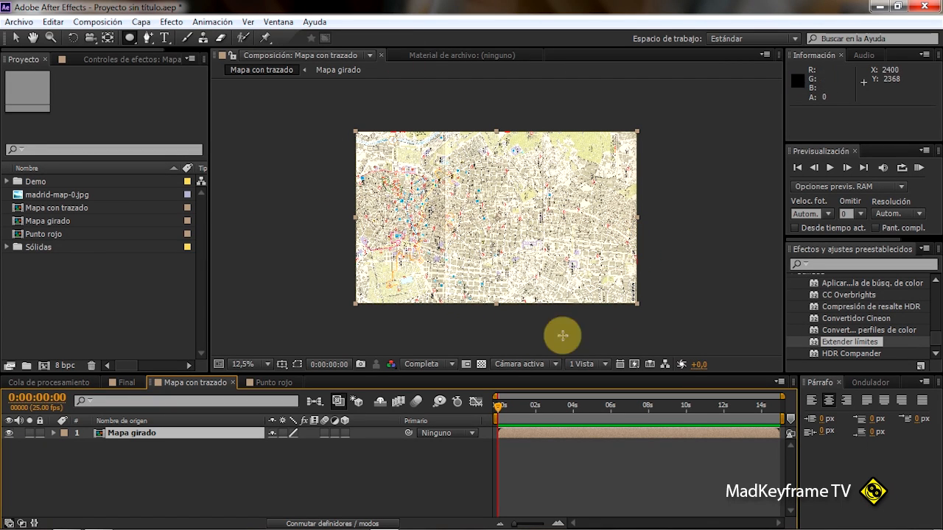
click(118, 430)
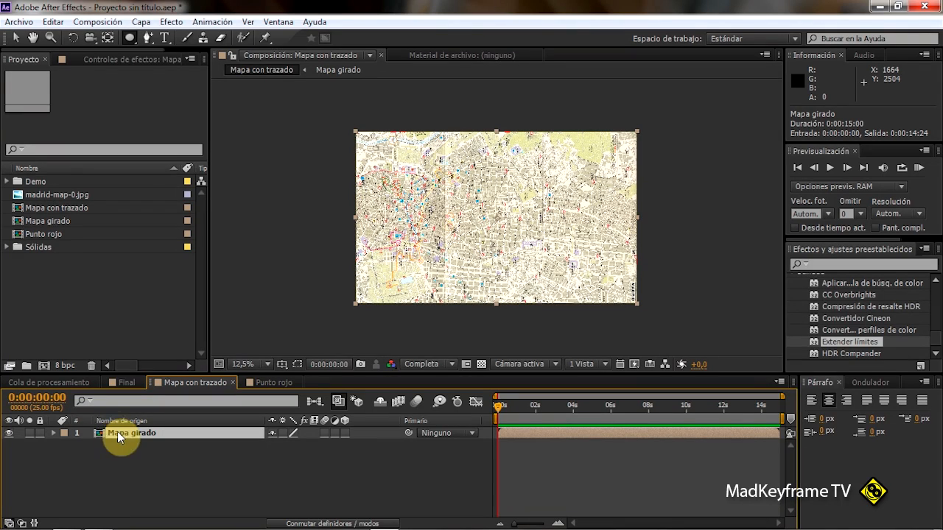
click(148, 40)
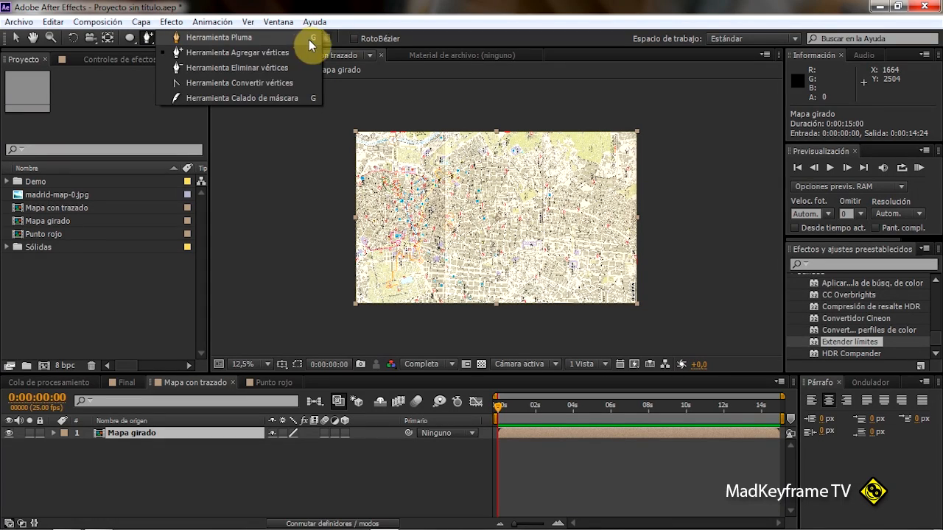
click(231, 41)
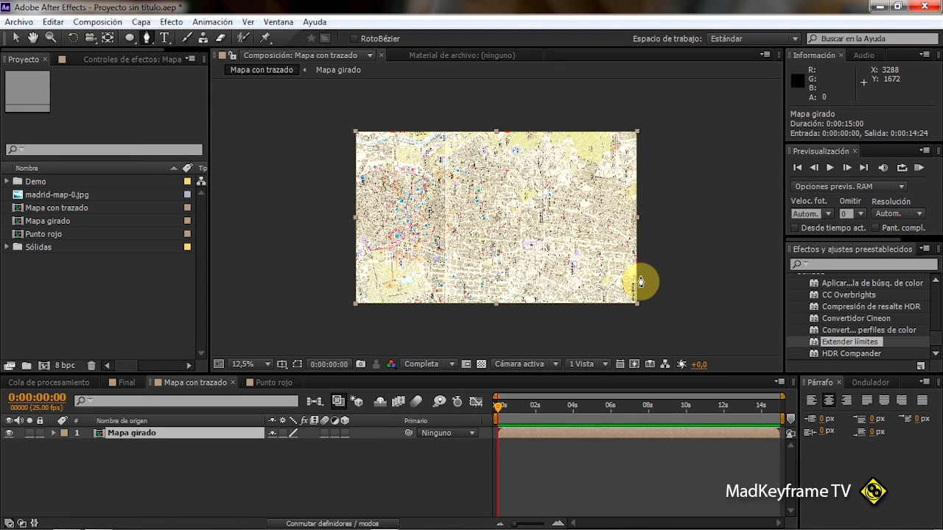
key(period)
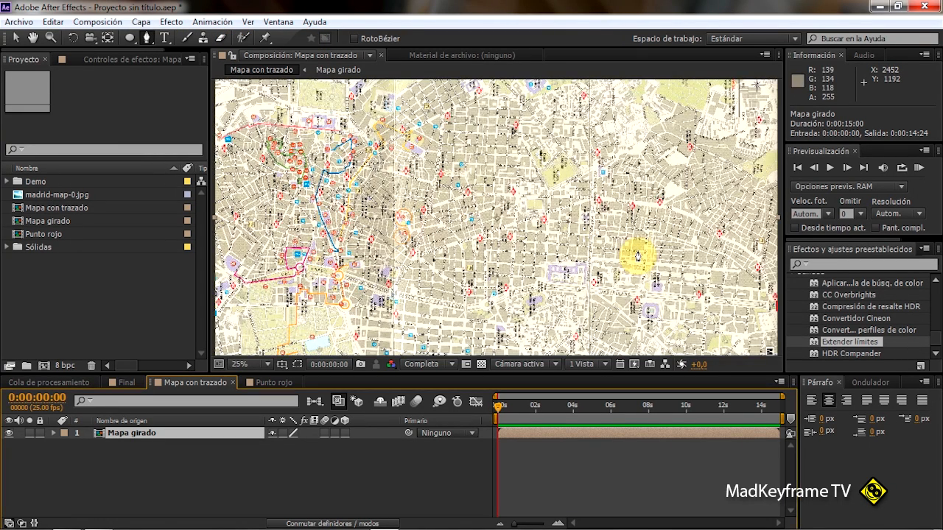
key(period)
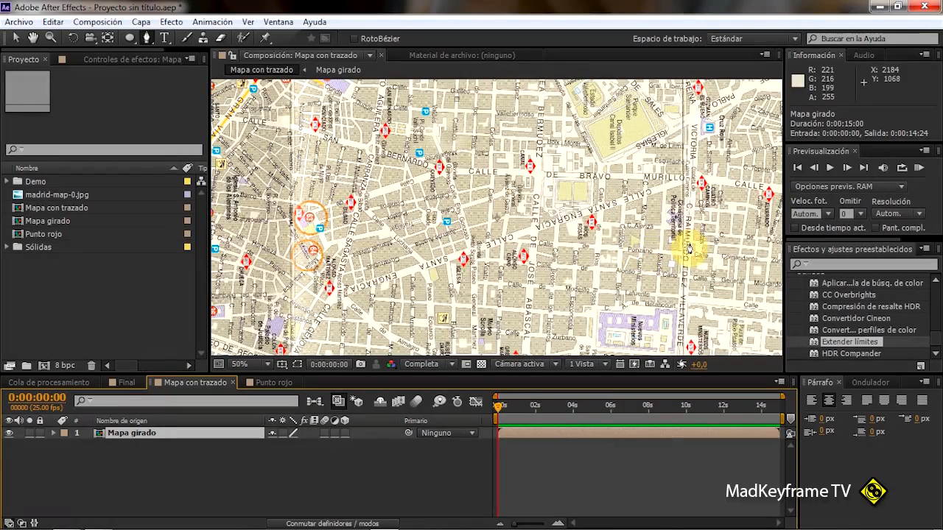
key(h)
drag(712, 275, 505, 231)
key(g)
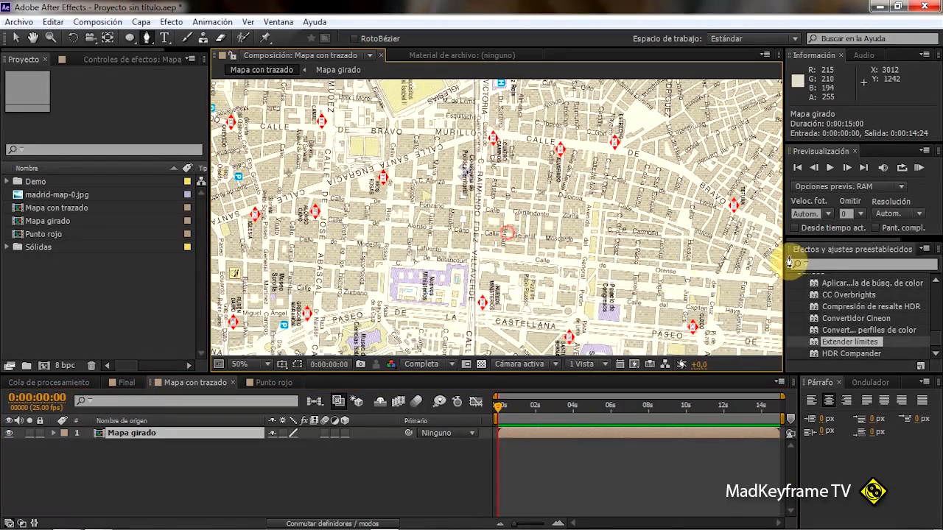
key(h)
drag(695, 250, 651, 255)
key(g)
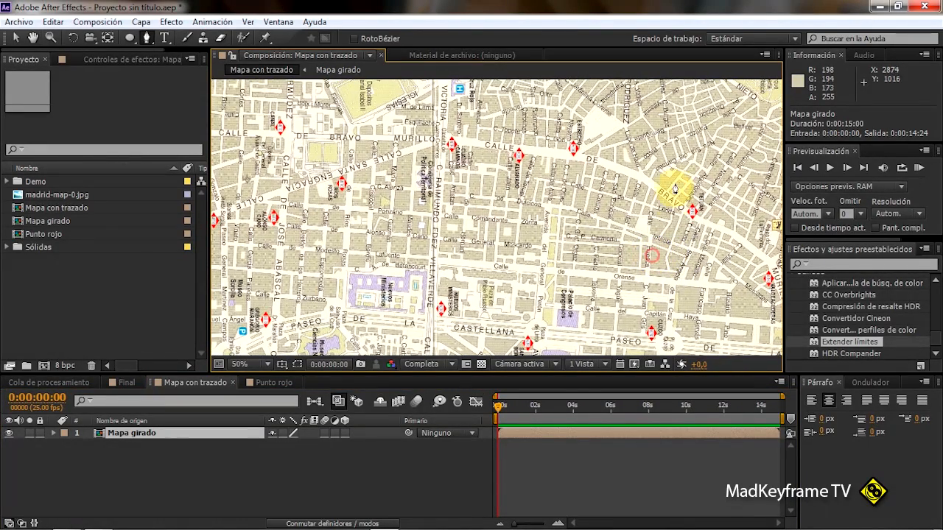
click(691, 214)
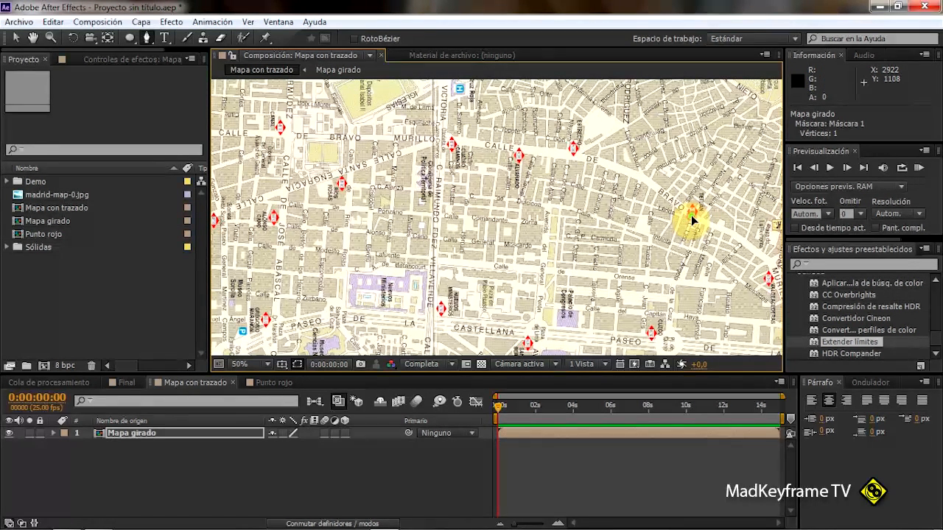
click(638, 176)
click(592, 158)
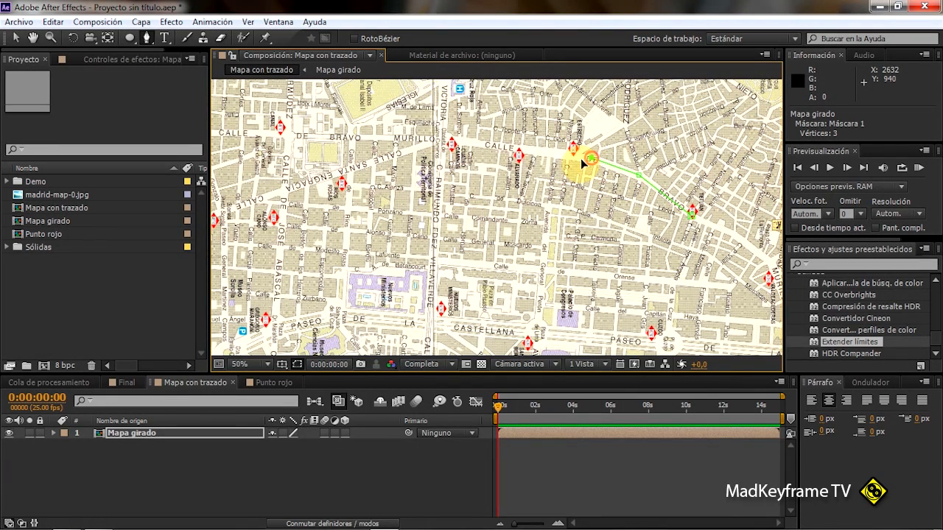
click(488, 145)
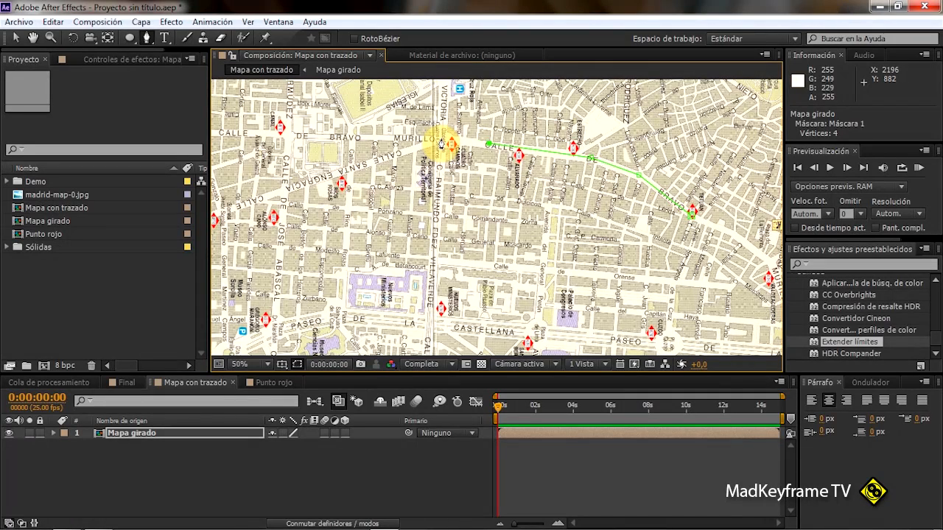
click(441, 142)
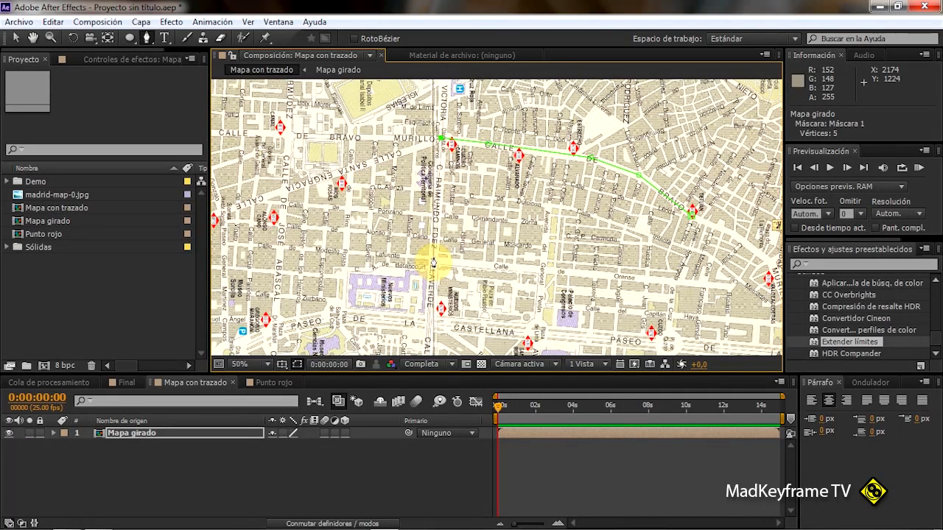
Step: Extend the mask path down Raimundo Fdez Villaverde, across to José Abascal, and back up to Bravo Murillo
click(431, 258)
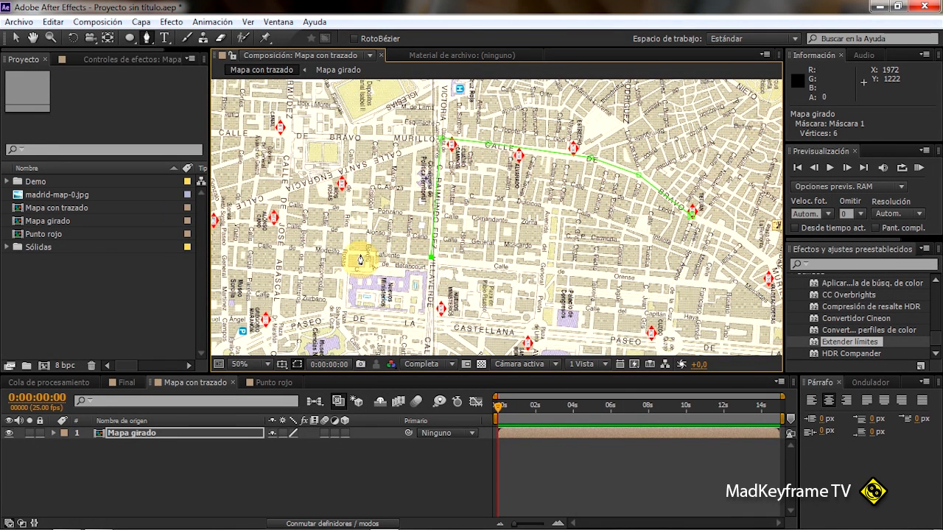
click(279, 246)
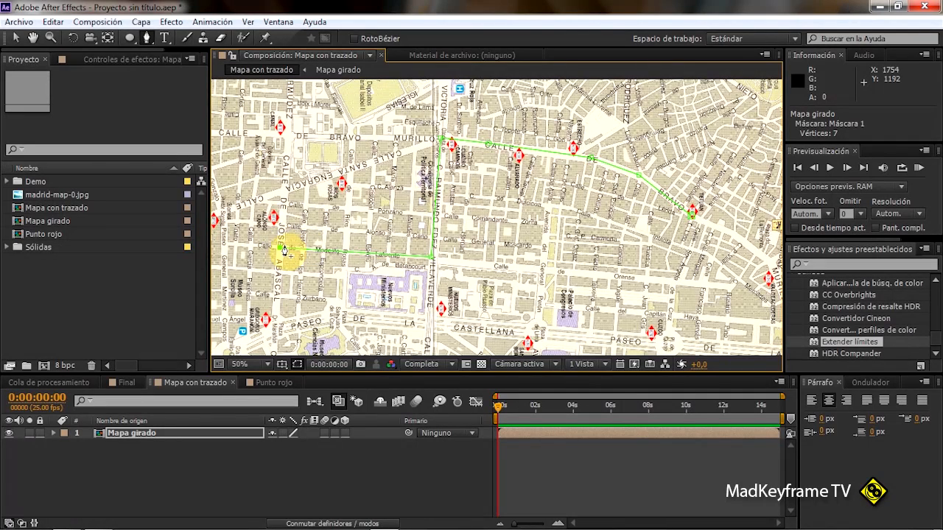
click(286, 136)
Step: Continue the mask path along Bravo Murillo, past Calle Sagasta and down to Paseo de Recoletos, ending at the orange circle on Alcalá
key(space)
drag(333, 204, 674, 238)
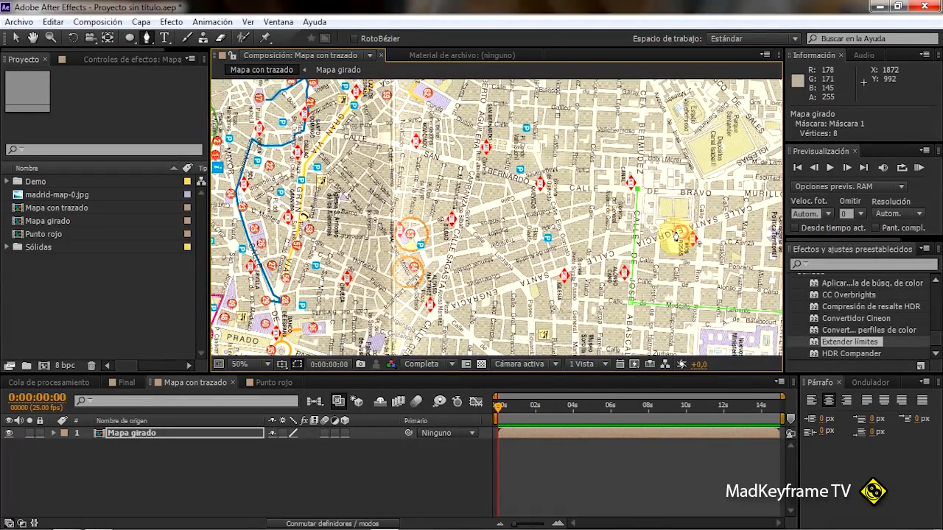
click(545, 189)
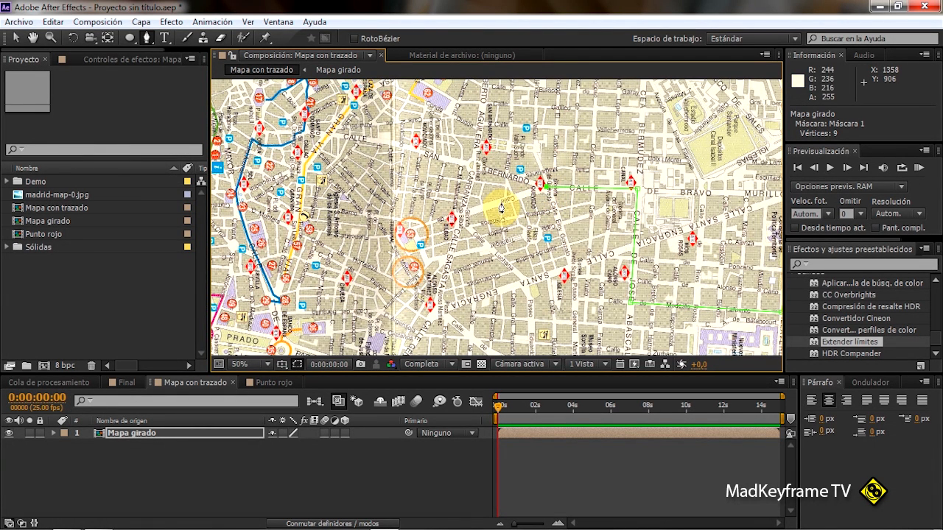
click(460, 218)
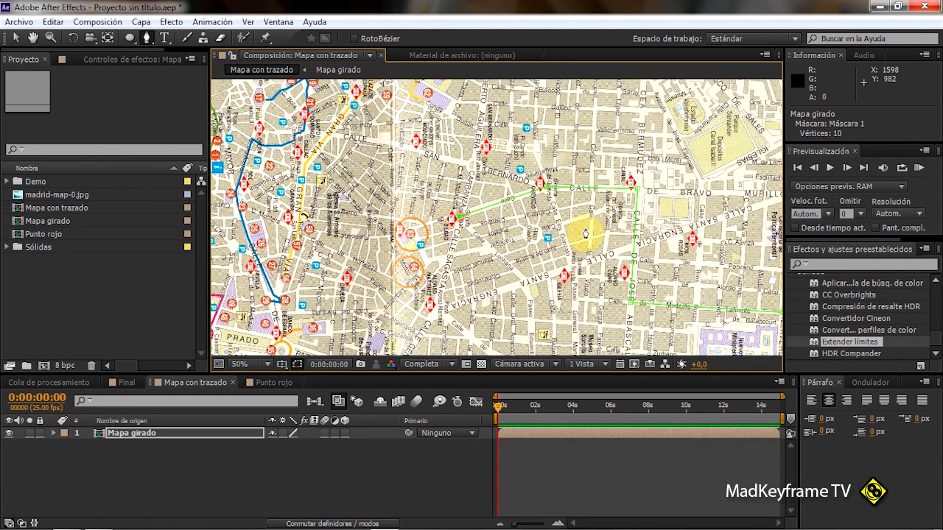
click(437, 310)
drag(535, 311, 550, 162)
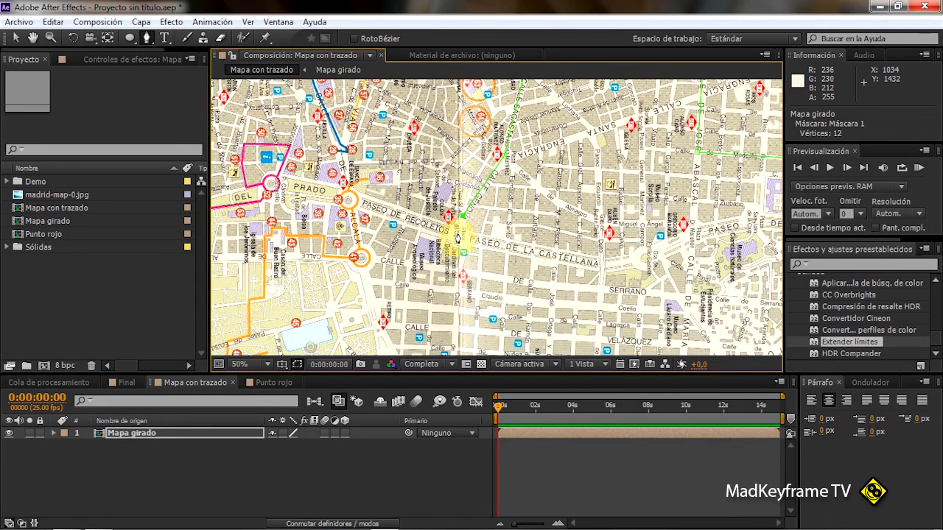
click(456, 234)
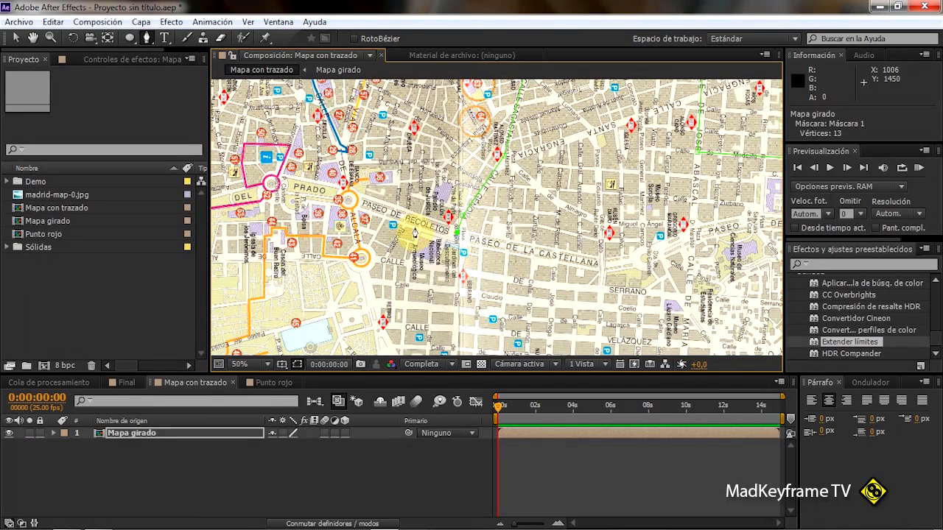
click(347, 200)
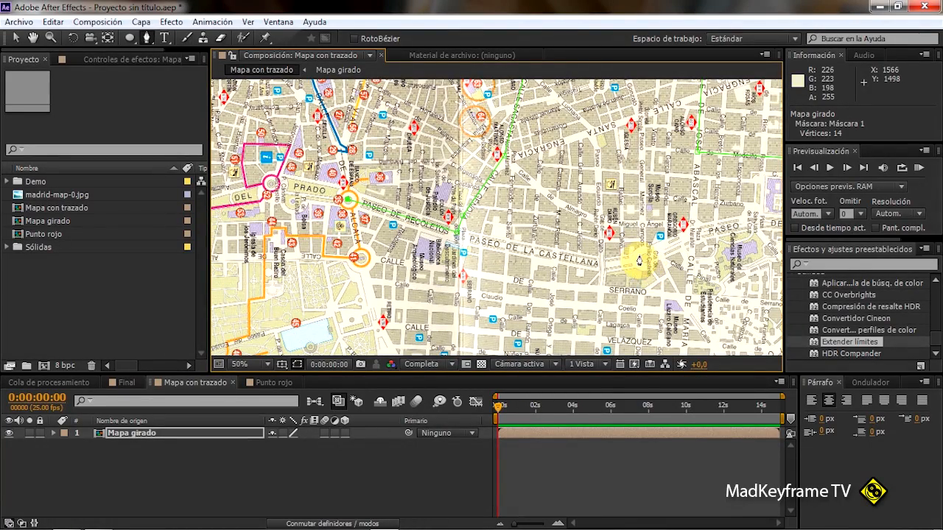
Step: Fit the whole map in the view with Ajustar hasta 100% and reveal the mask path of Mapa girado
drag(551, 215, 460, 267)
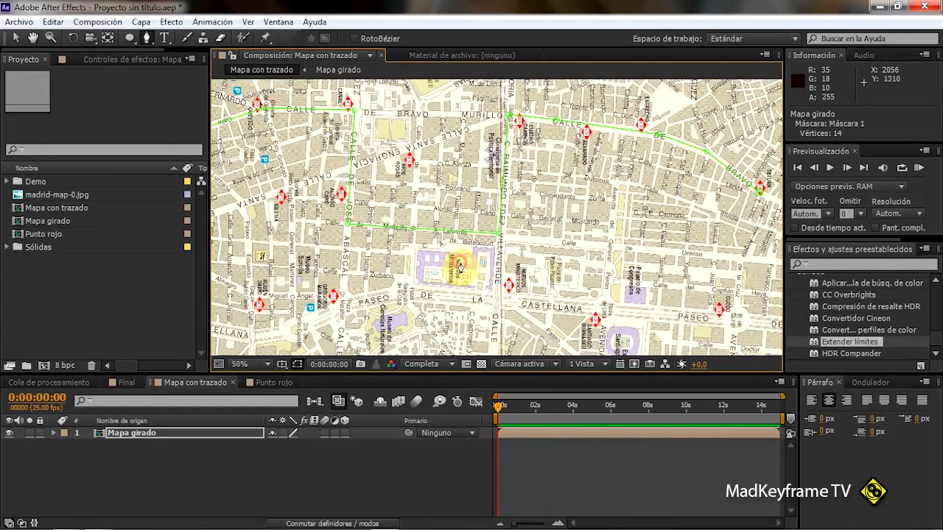
scroll(460, 266, down, 2)
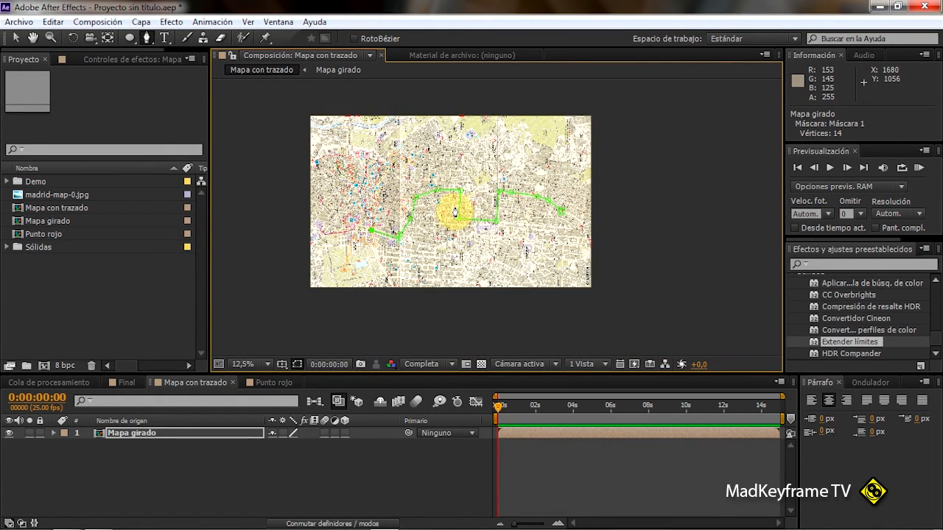
click(250, 362)
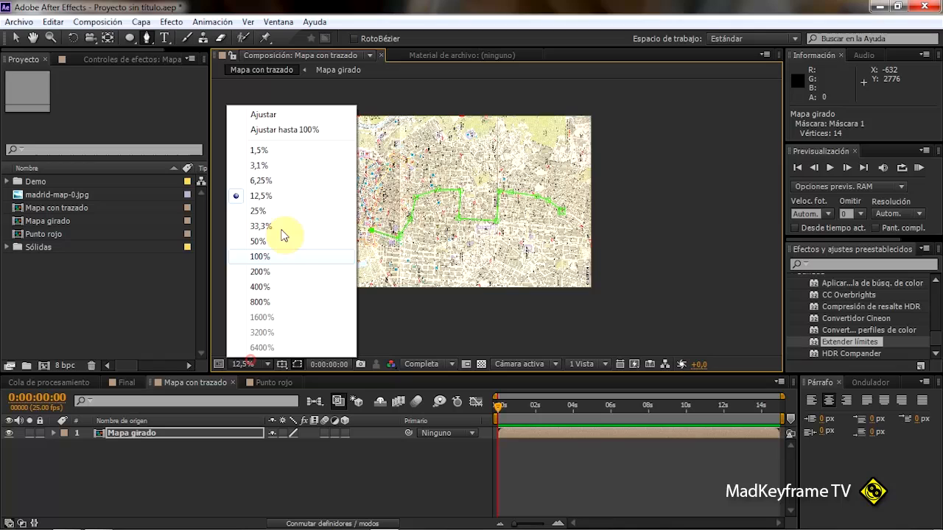
click(273, 129)
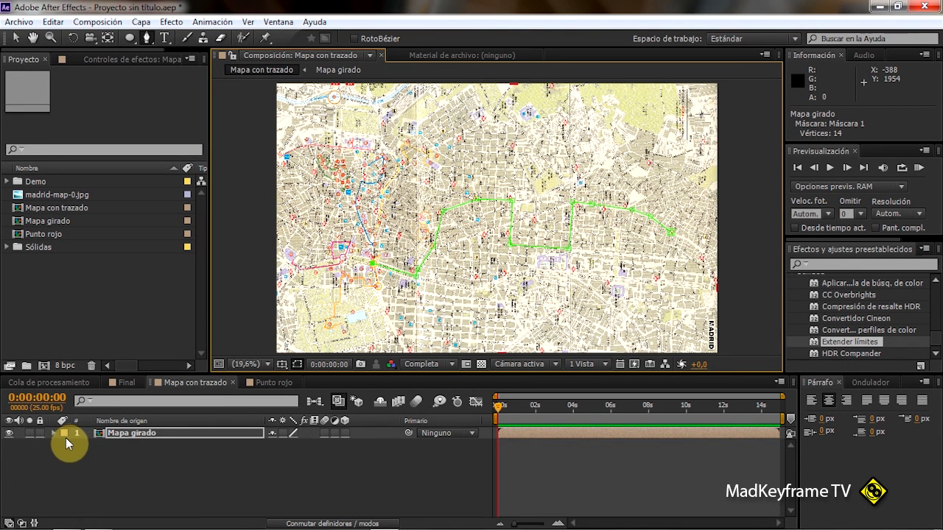
key(m)
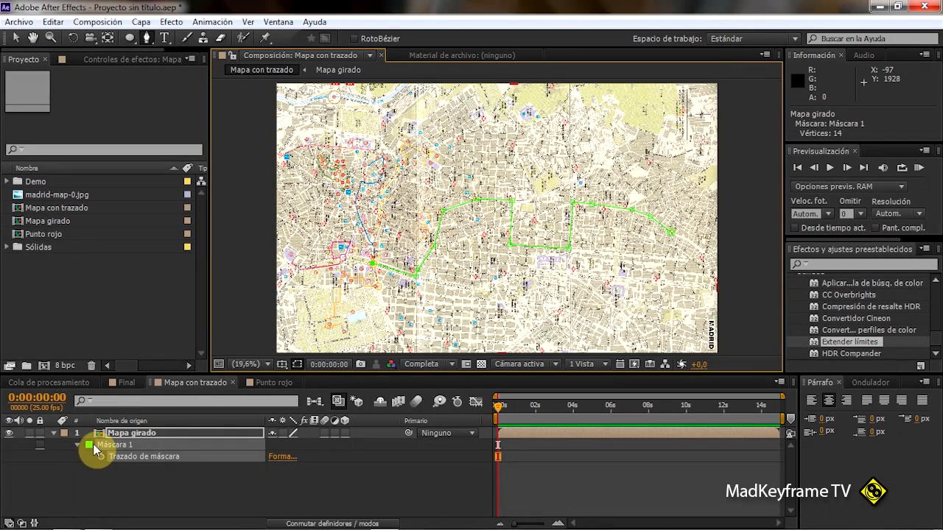
Step: Check the colour setting of Máscara 1 without changing it, and reselect the Mapa girado layer with the Selection tool
click(88, 445)
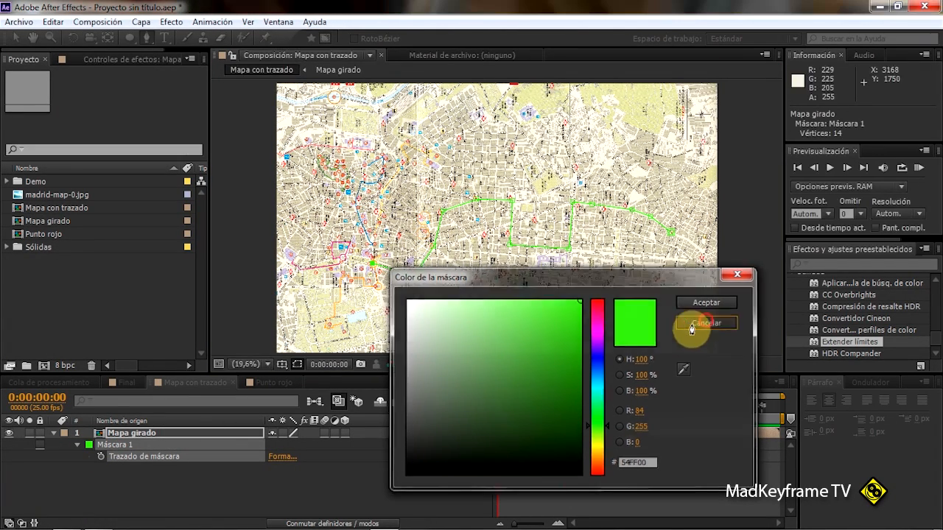
click(693, 324)
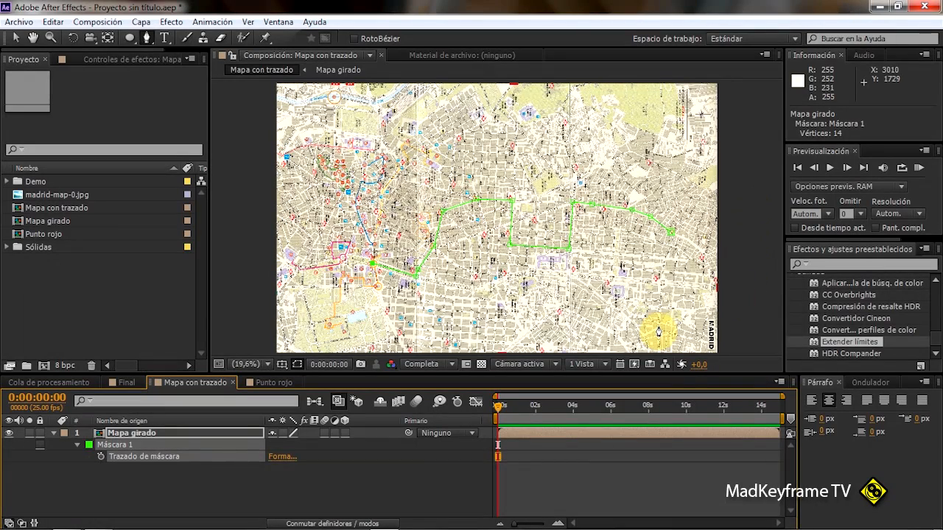
click(16, 38)
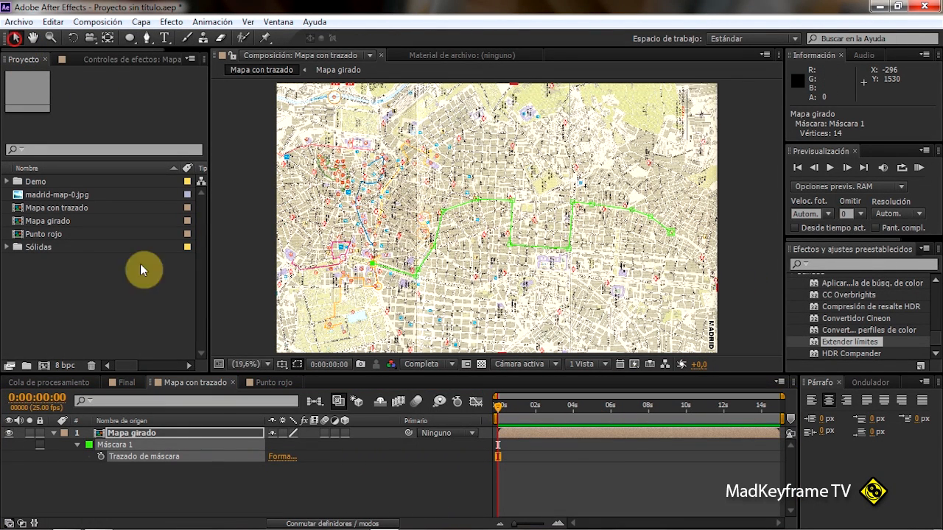
click(402, 491)
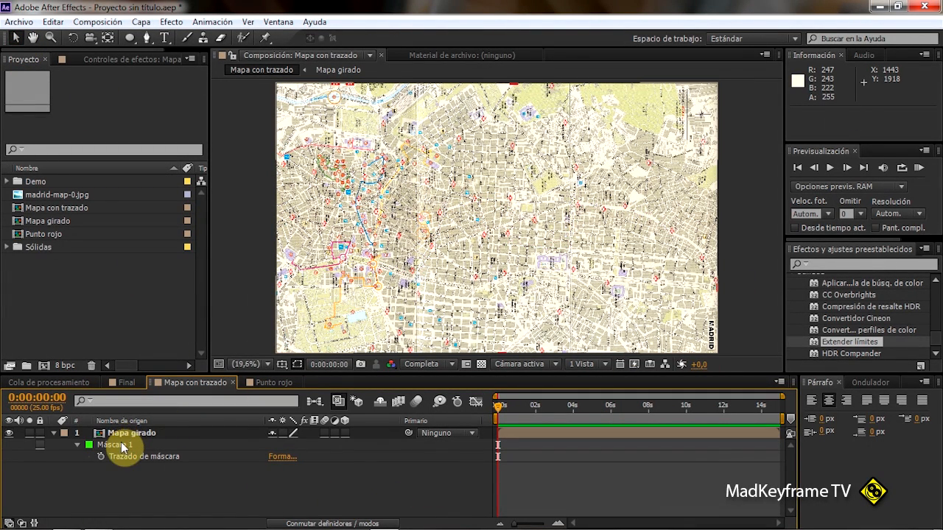
click(122, 434)
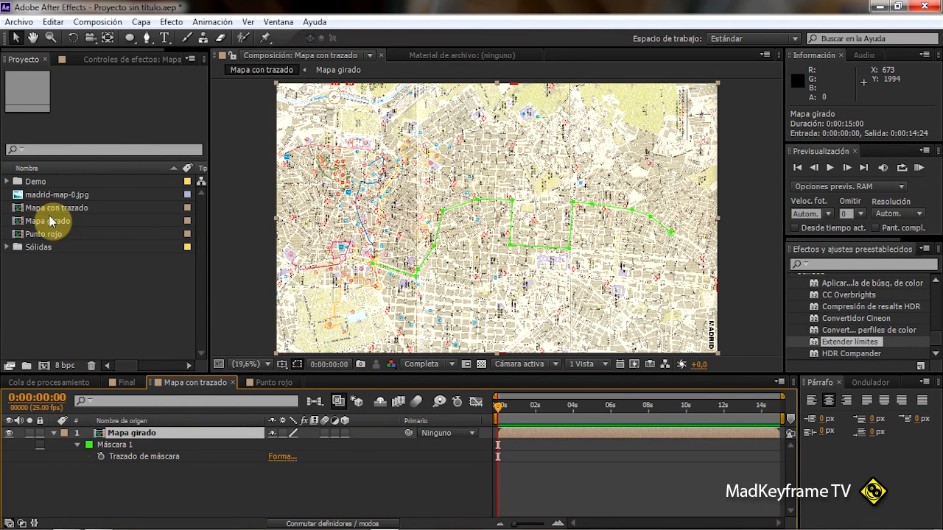
Step: Open the Punto rojo composition, preview the ring's pulse over time, and return to the start
click(17, 237)
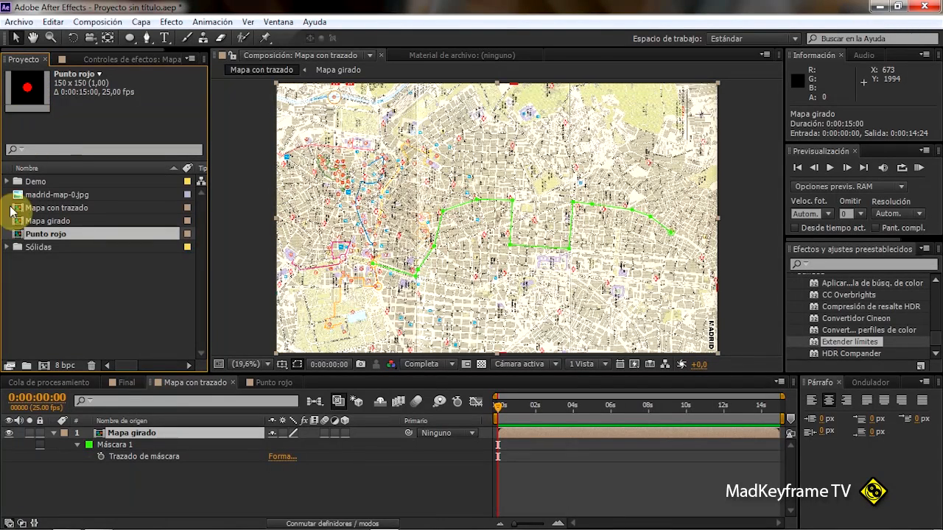
drag(17, 233, 14, 234)
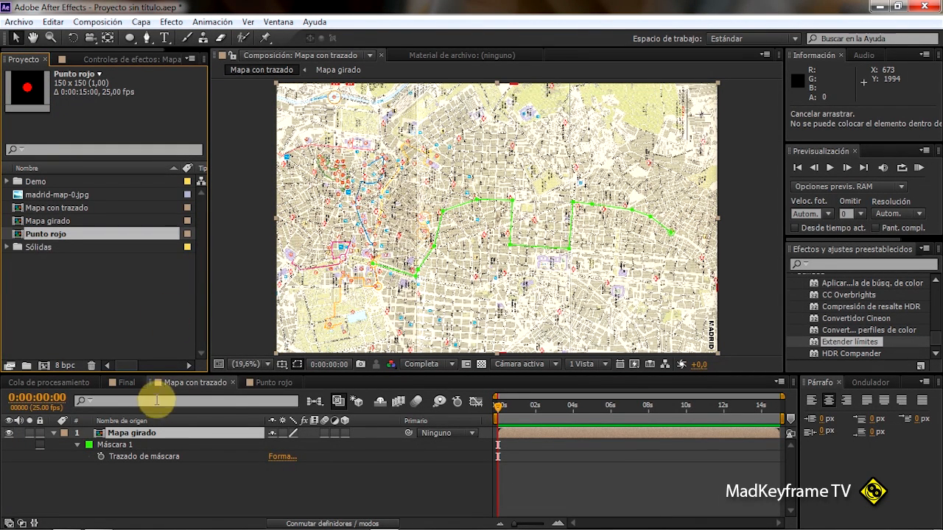
click(273, 383)
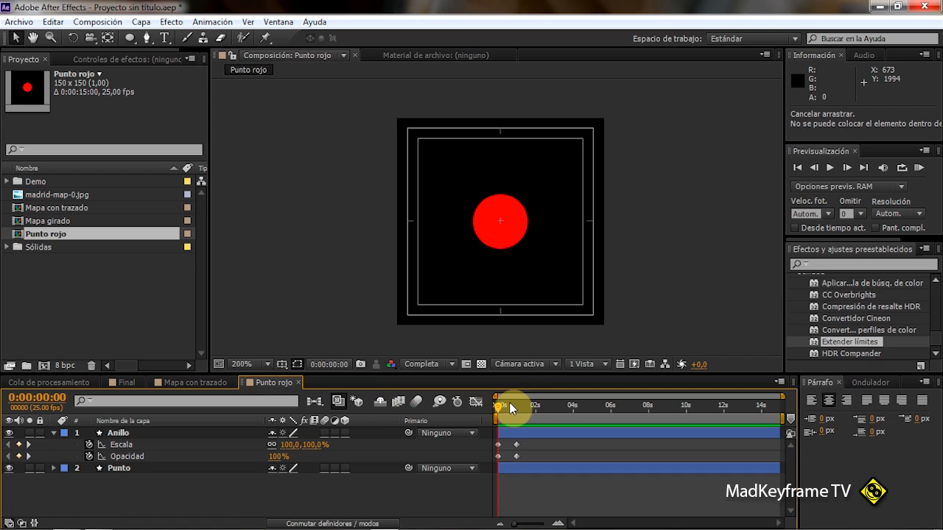
drag(501, 409, 528, 413)
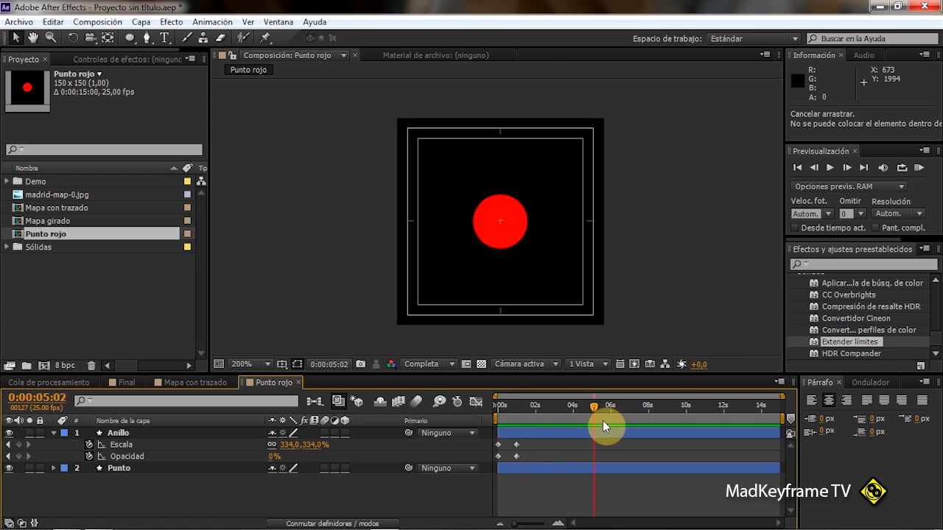
key(space)
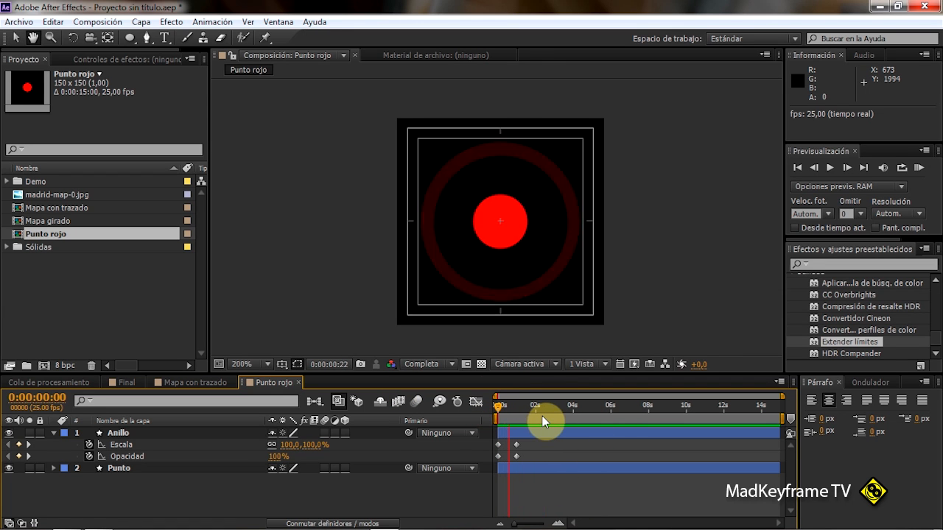
key(space)
drag(520, 406, 492, 413)
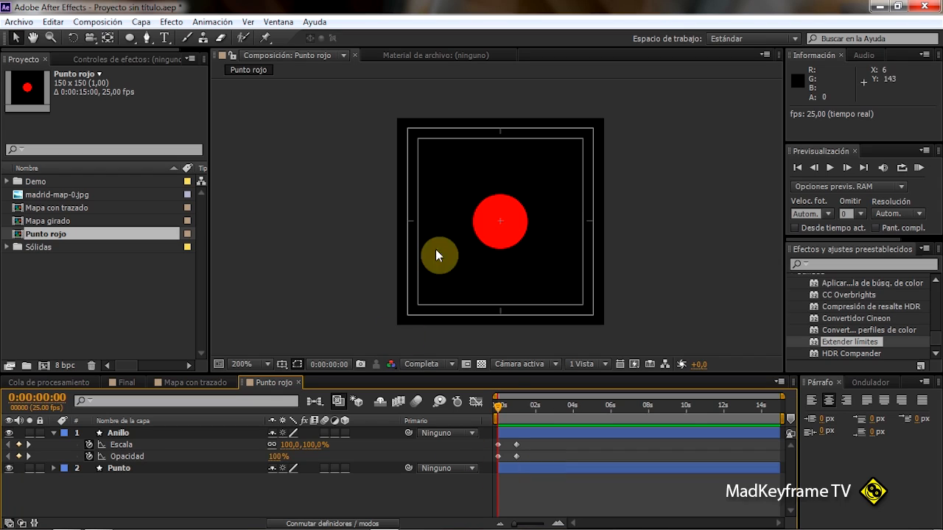
Step: Add the expression loopOut(type = "cycle", numKeyframes = 0) to the Escala property of the Anillo layer
click(257, 446)
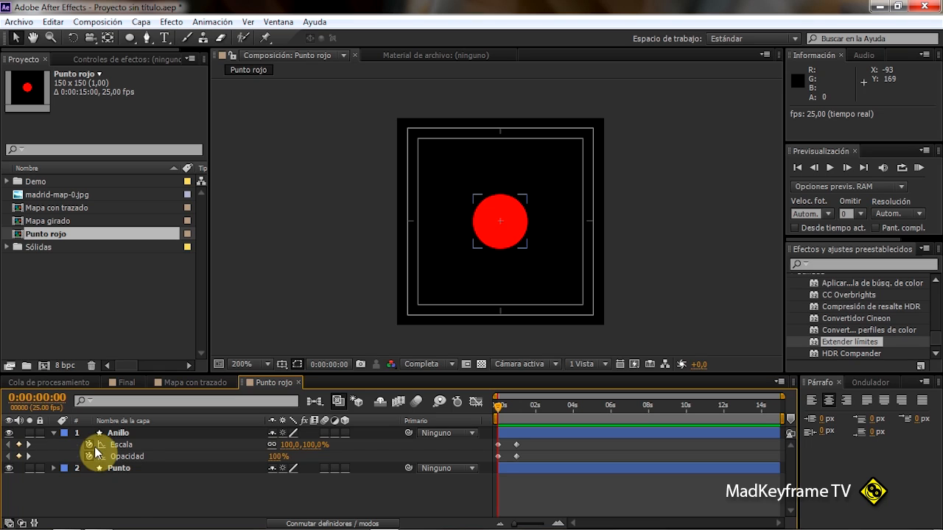
click(118, 516)
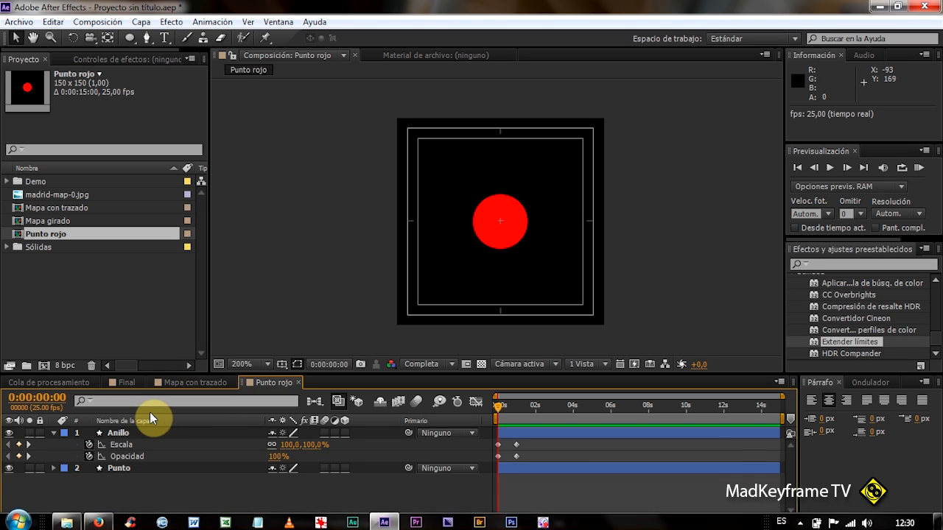
click(118, 434)
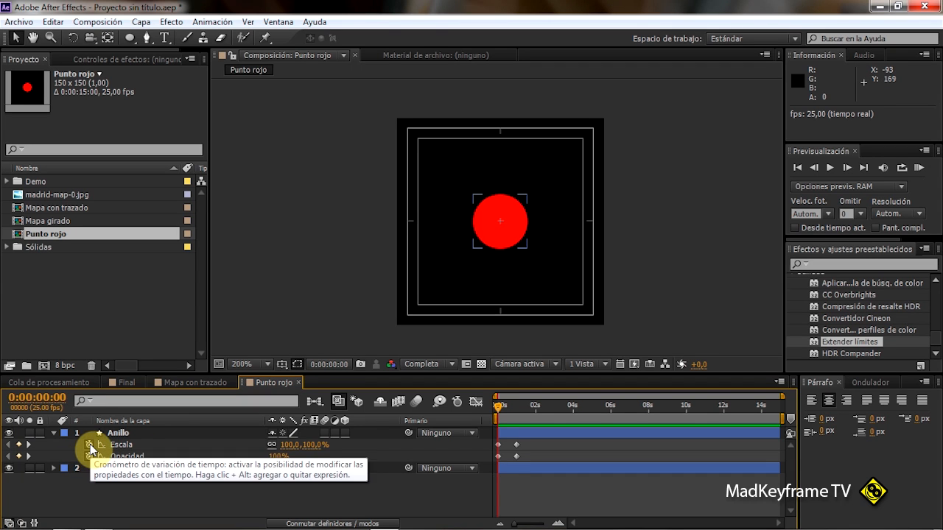
alt+click(89, 445)
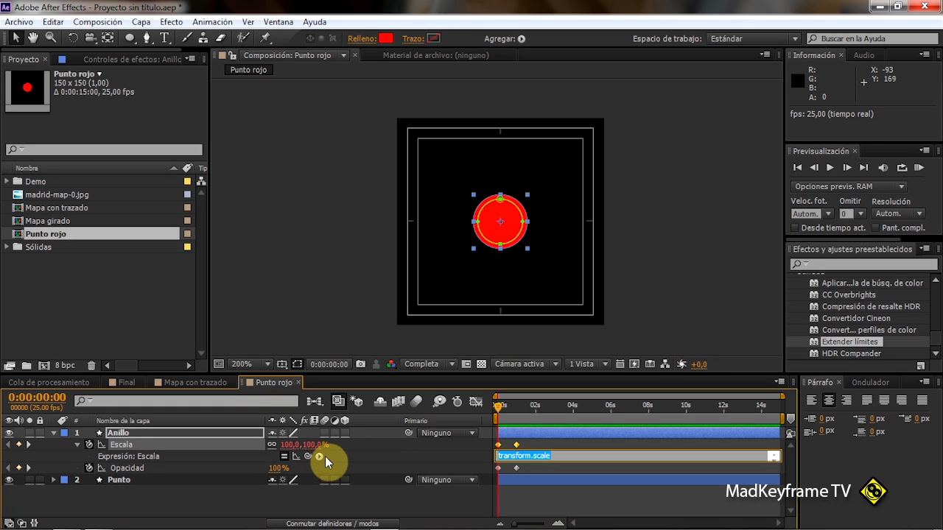
click(319, 456)
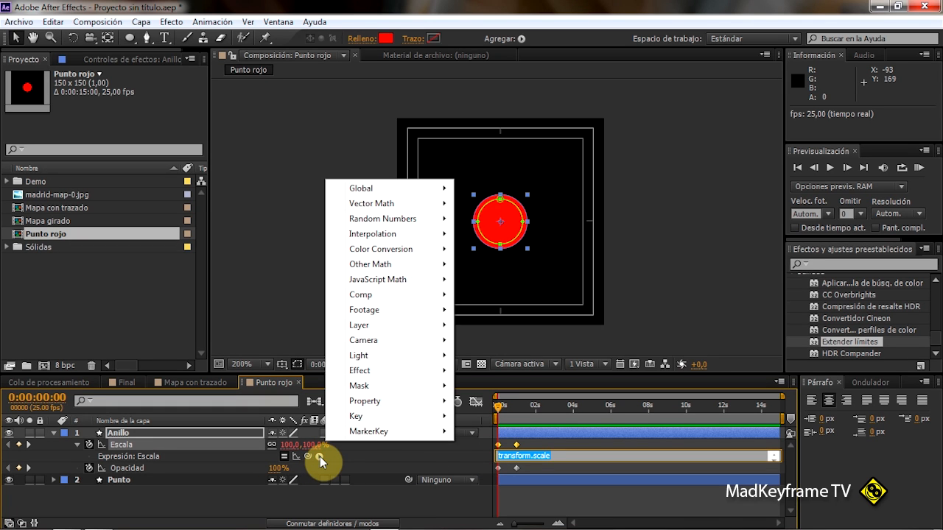
mouse_move(371, 402)
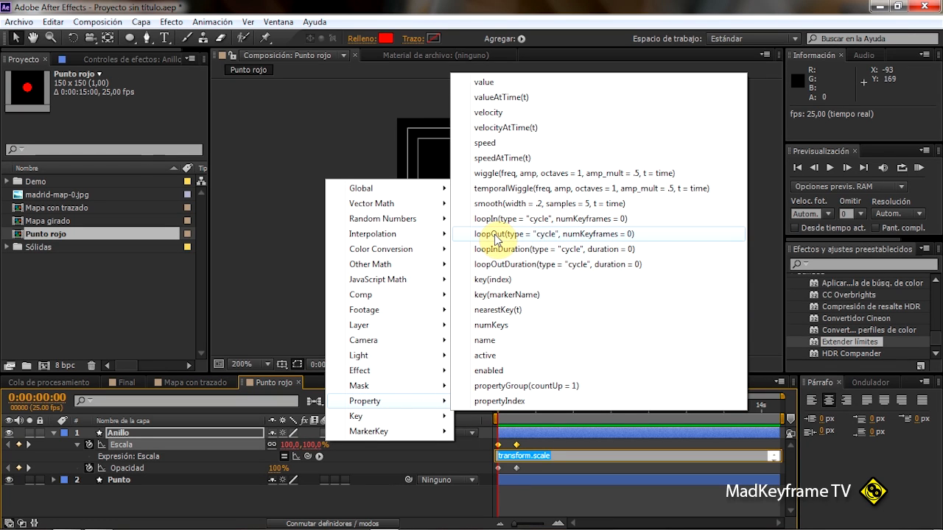
click(494, 234)
click(74, 466)
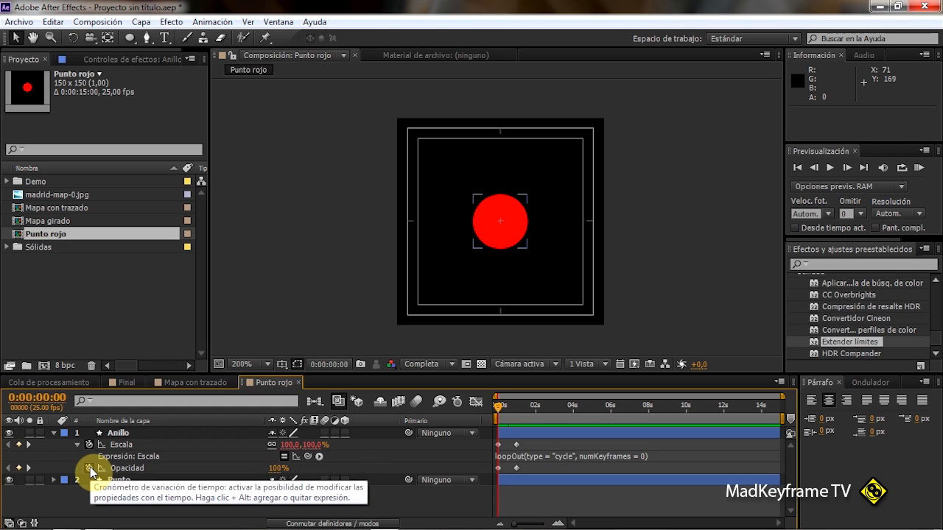
Step: Add the expression loopOut(type = "cycle", numKeyframes = 0) to the Opacidad property of the Anillo layer
alt+click(89, 468)
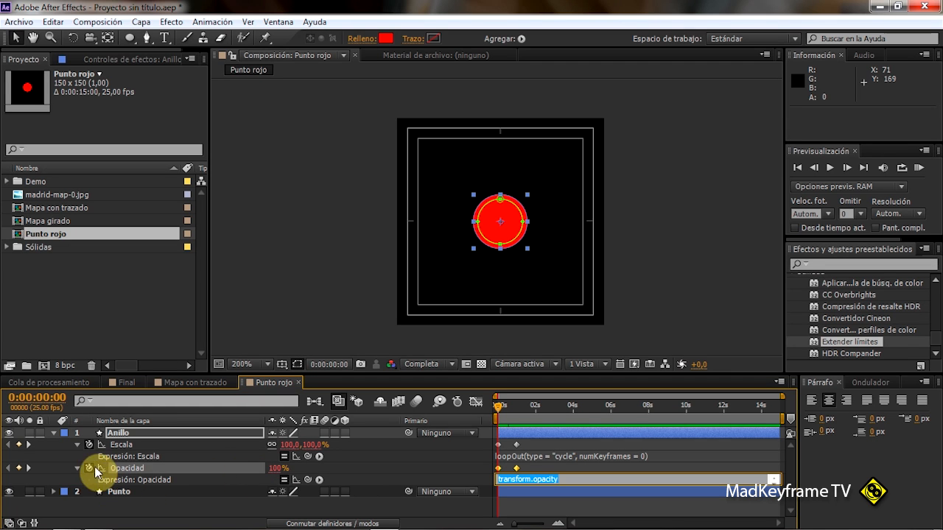
click(318, 480)
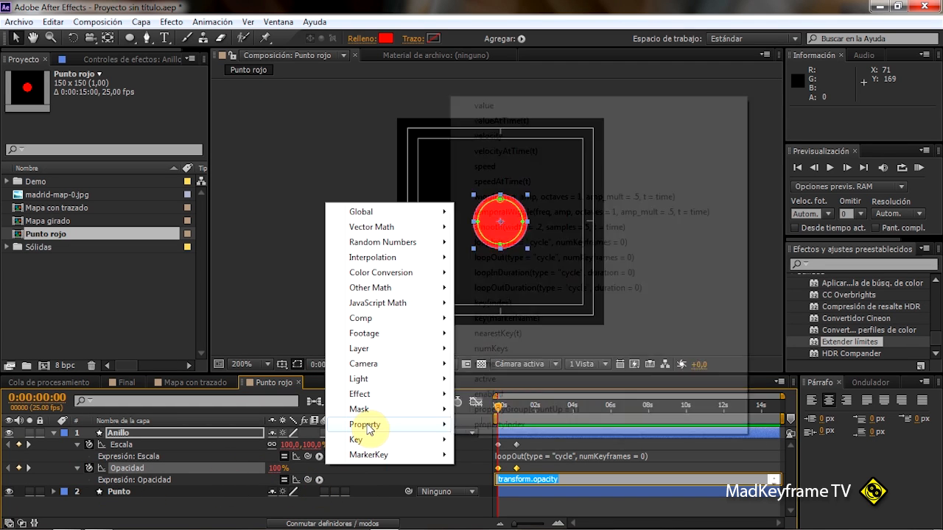
mouse_move(370, 426)
click(505, 258)
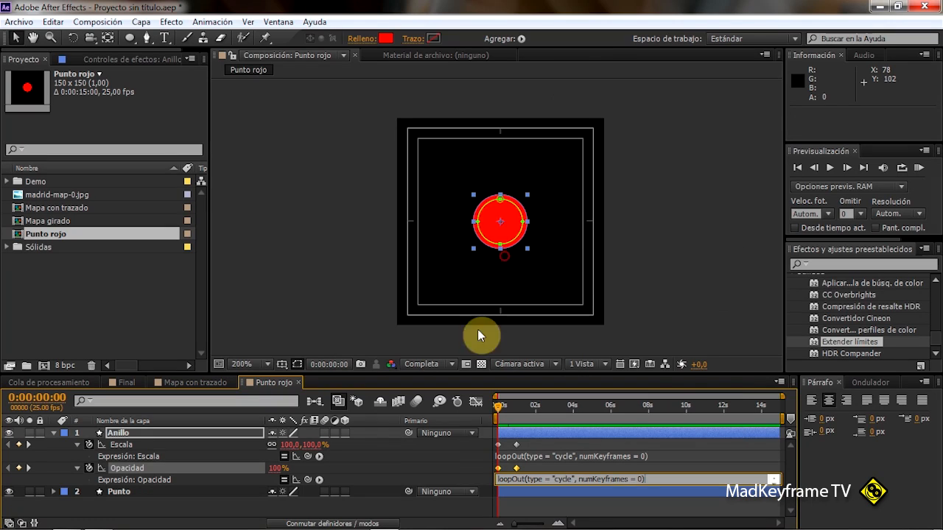
click(429, 472)
Step: Scrub through the Punto rojo timeline to check the looping pulse, and inspect the two Escala keyframes of Anillo
drag(504, 410, 692, 428)
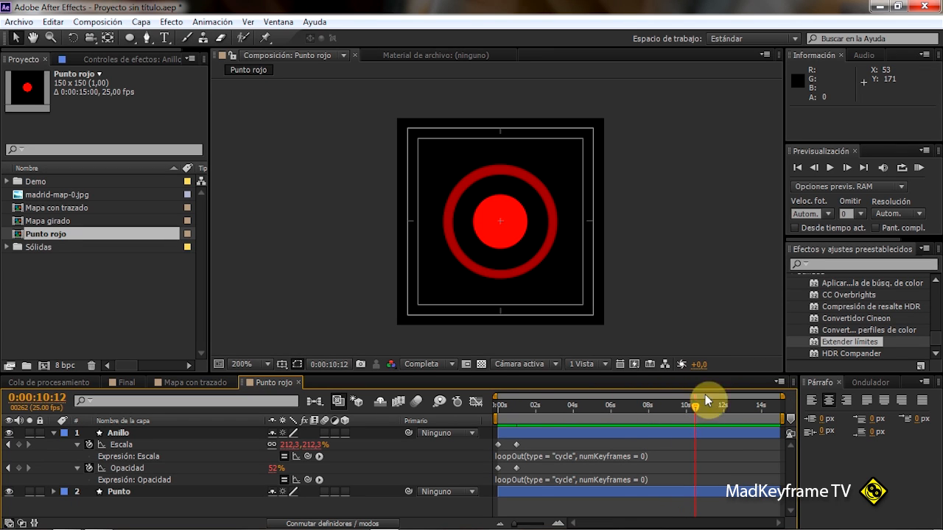
drag(695, 406, 623, 413)
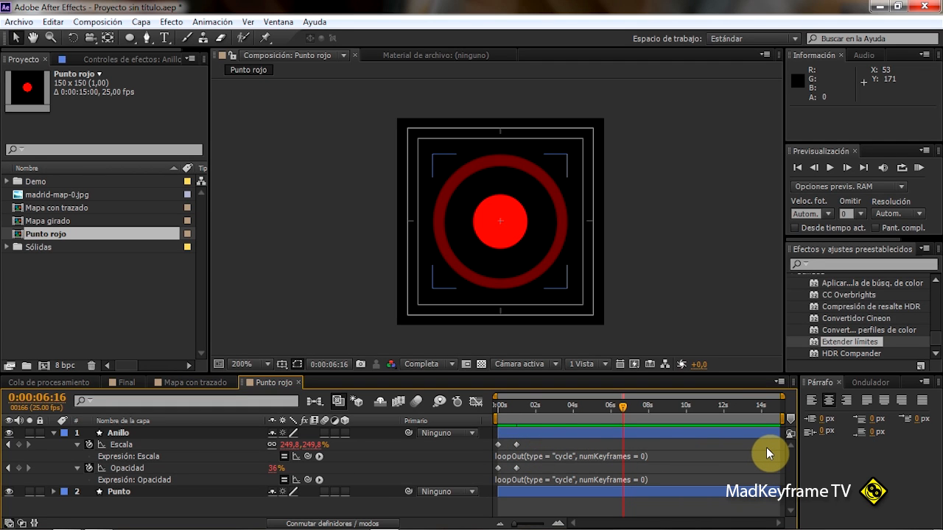
click(516, 446)
click(589, 438)
drag(590, 442, 504, 429)
click(500, 444)
click(497, 445)
click(517, 446)
click(499, 445)
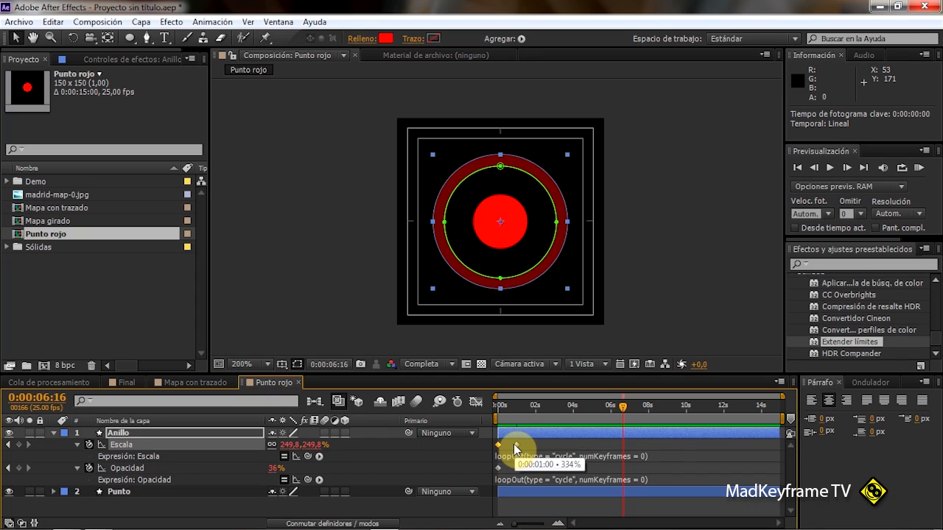
Step: Try moving the second Escala keyframe of Anillo to 0:00:02:14, scrub through the result, and undo the move
drag(517, 446, 545, 444)
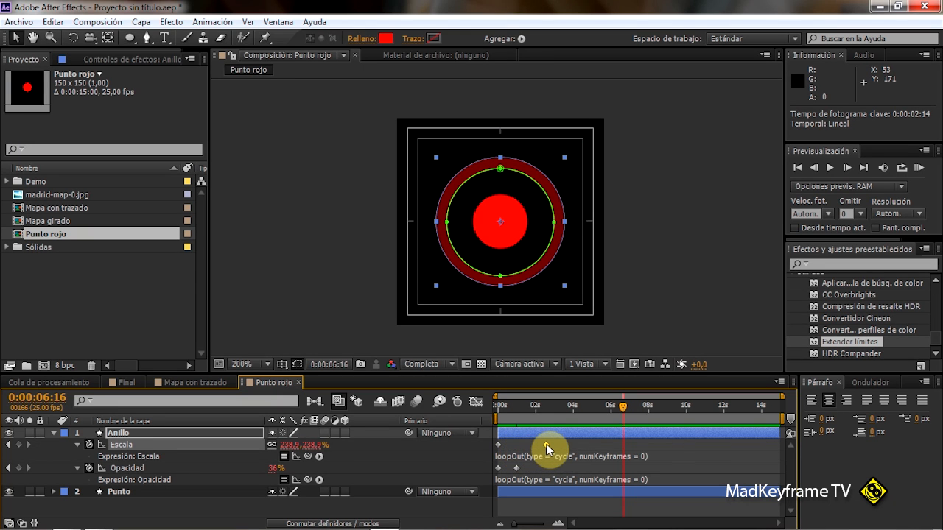
click(514, 406)
drag(522, 405, 676, 413)
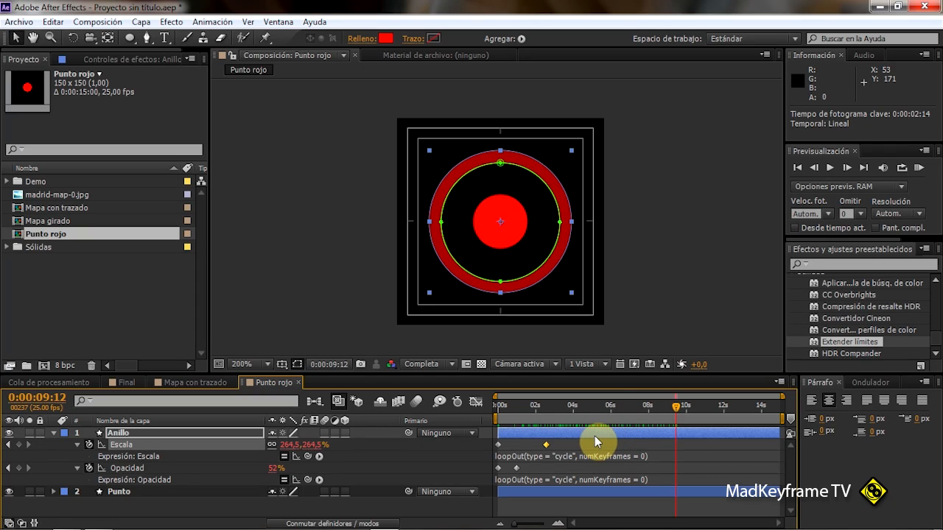
key(ctrl+z)
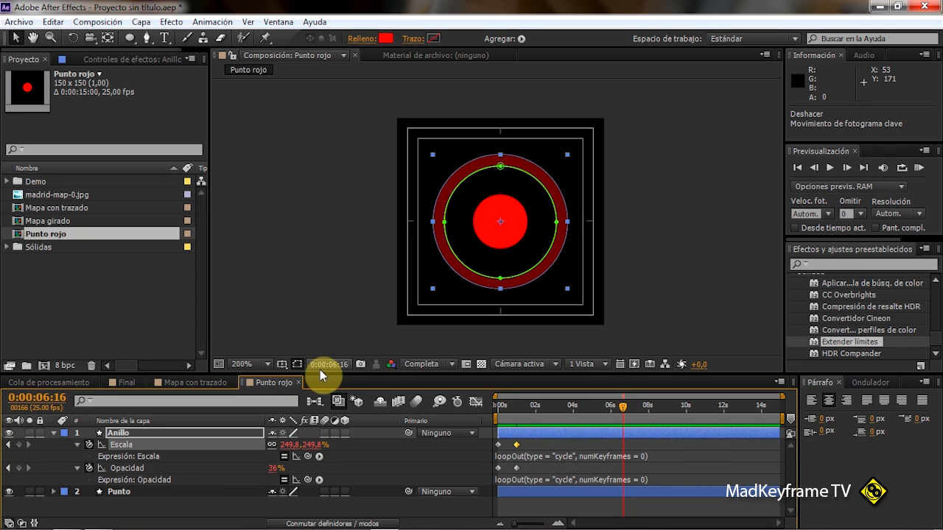
Step: Add the Punto rojo composition as a layer above Mapa girado in Mapa con trazado, with the time at 0:00:00:00
drag(623, 408, 378, 410)
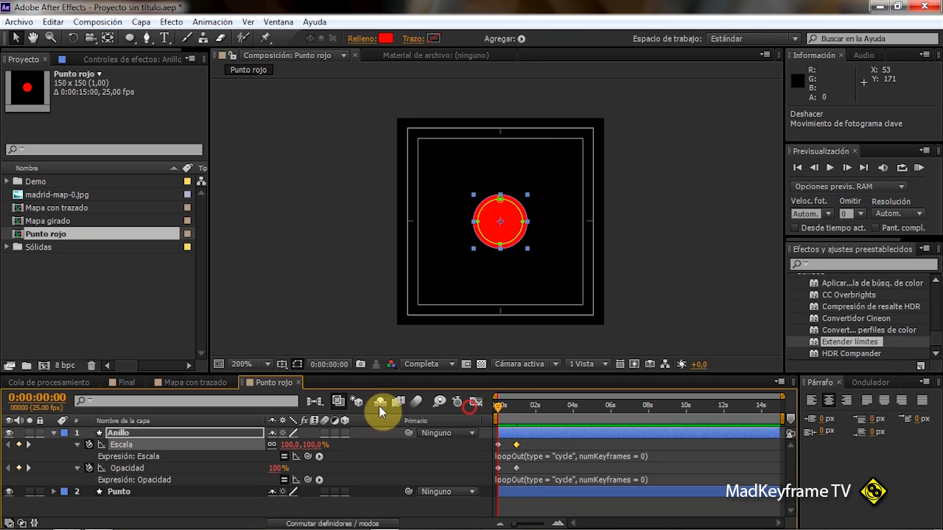
click(168, 384)
mouse_move(508, 395)
mouse_down()
mouse_move(498, 405)
mouse_move(557, 410)
mouse_move(499, 407)
mouse_up()
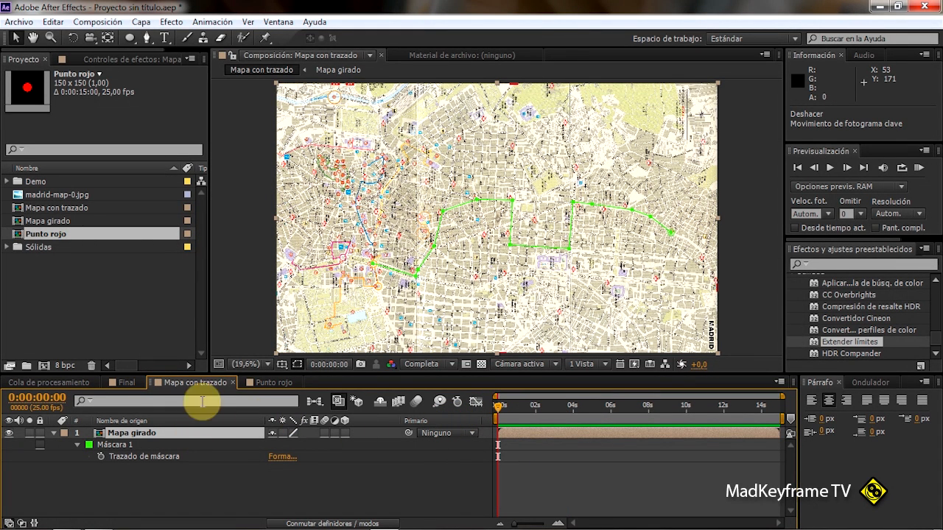
drag(18, 237, 86, 435)
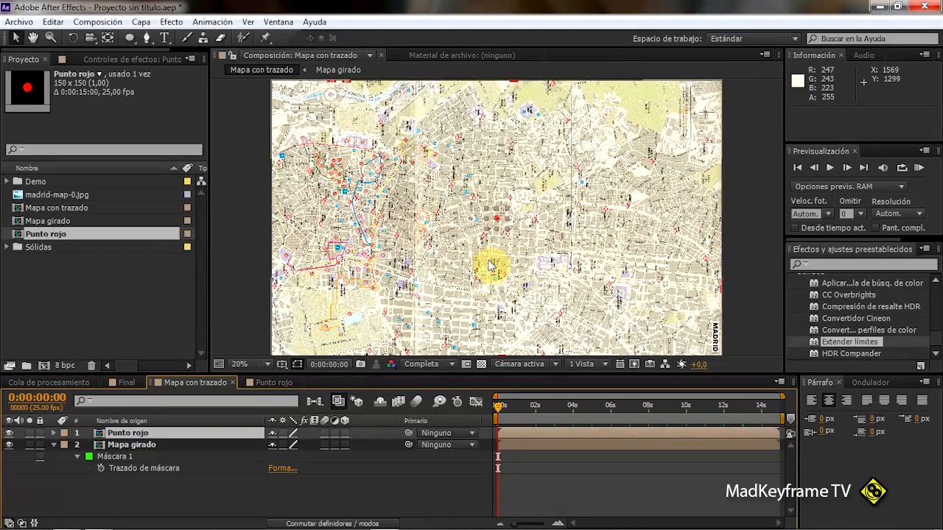
Step: Copy the Trazado de máscara property of Máscara 1 on the Mapa girado layer
scroll(491, 267, up, 2)
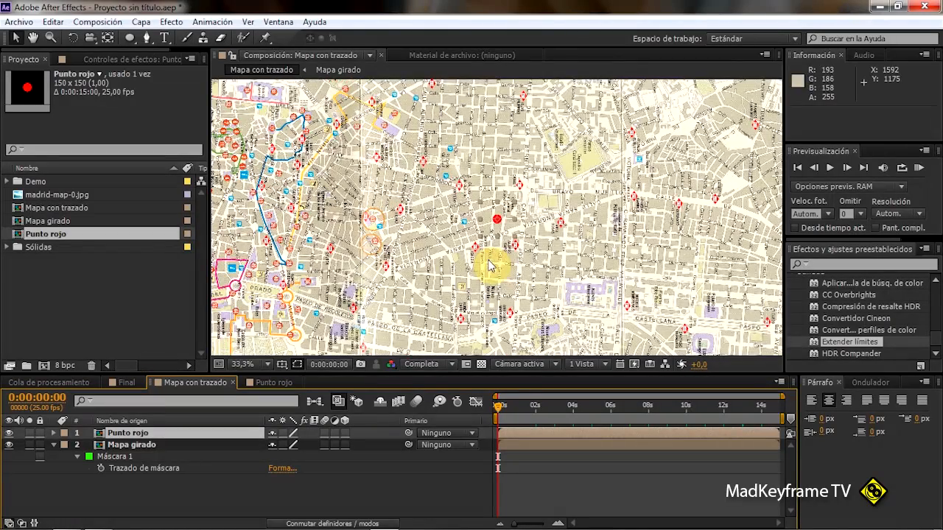
click(400, 490)
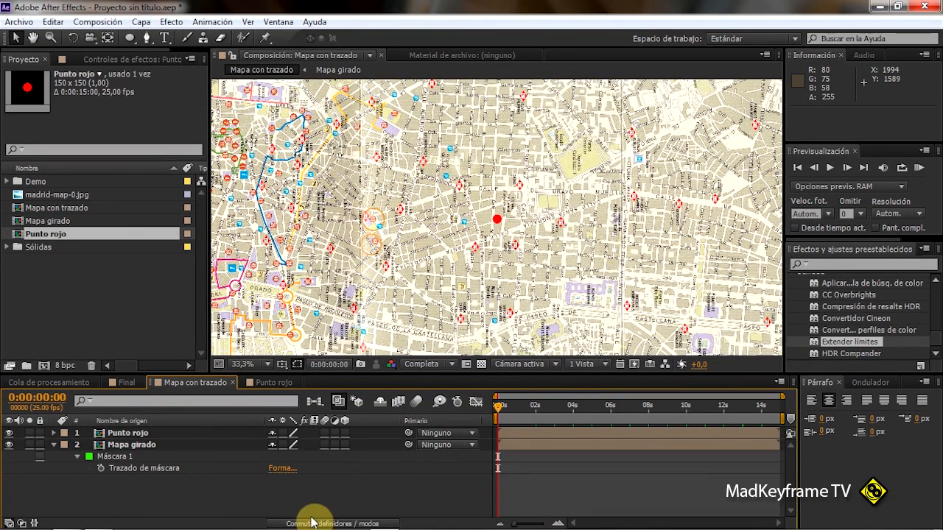
click(117, 456)
key(F2)
click(133, 469)
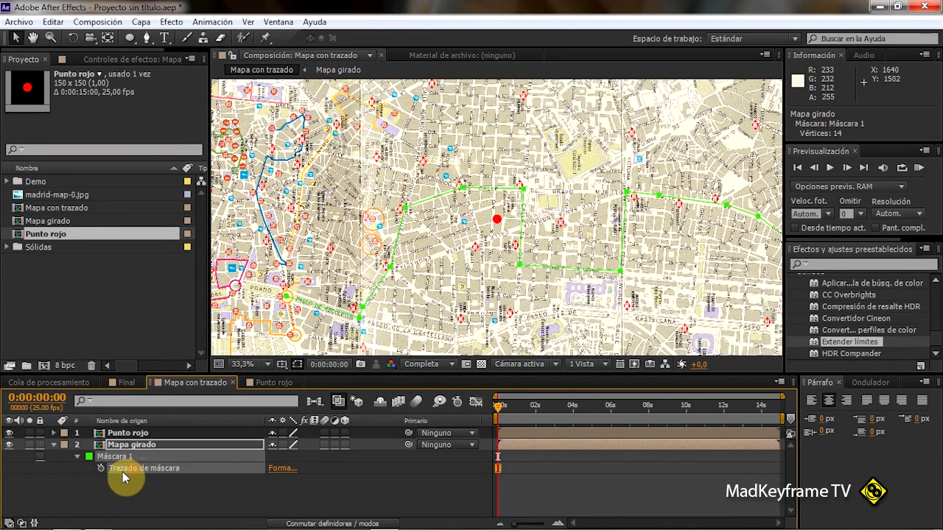
click(132, 492)
click(118, 458)
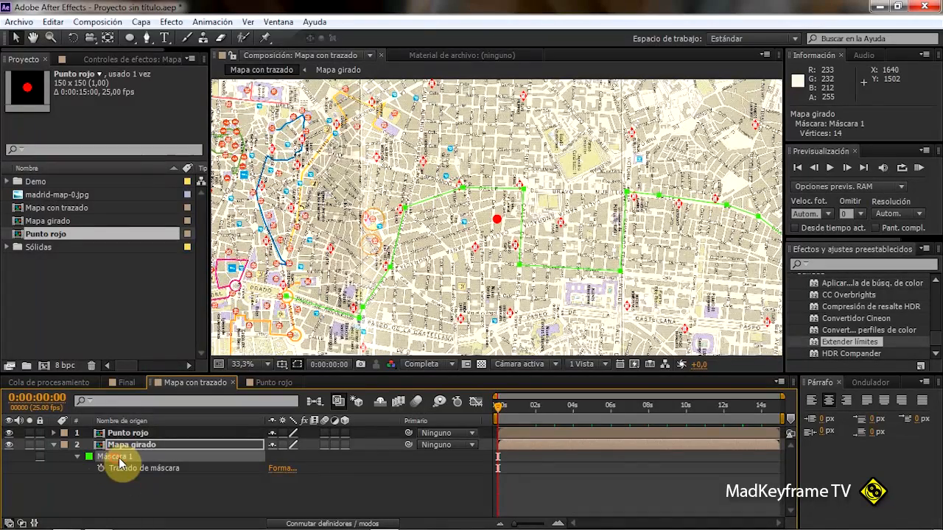
click(125, 499)
click(127, 472)
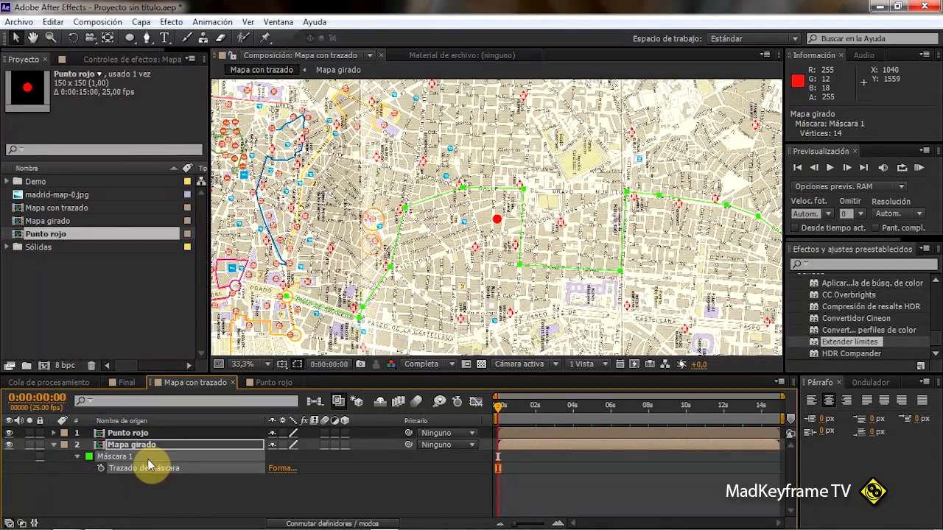
click(50, 22)
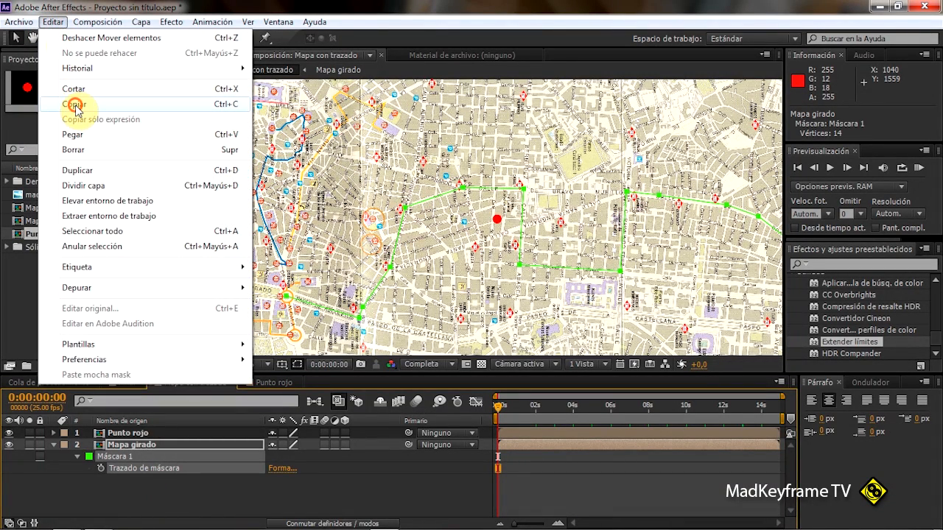
click(74, 104)
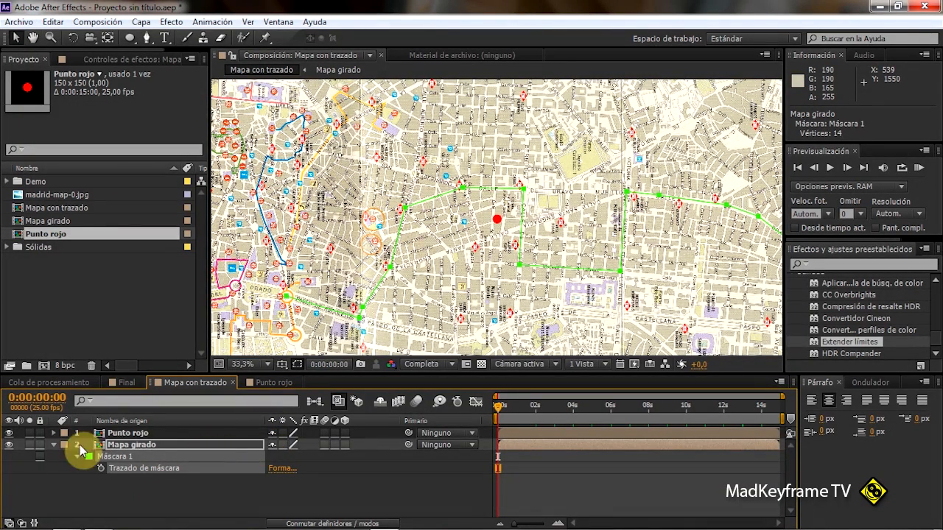
Step: Paste the copied mask path into the Posición property of the Punto rojo layer at 0:00:00:00
click(124, 433)
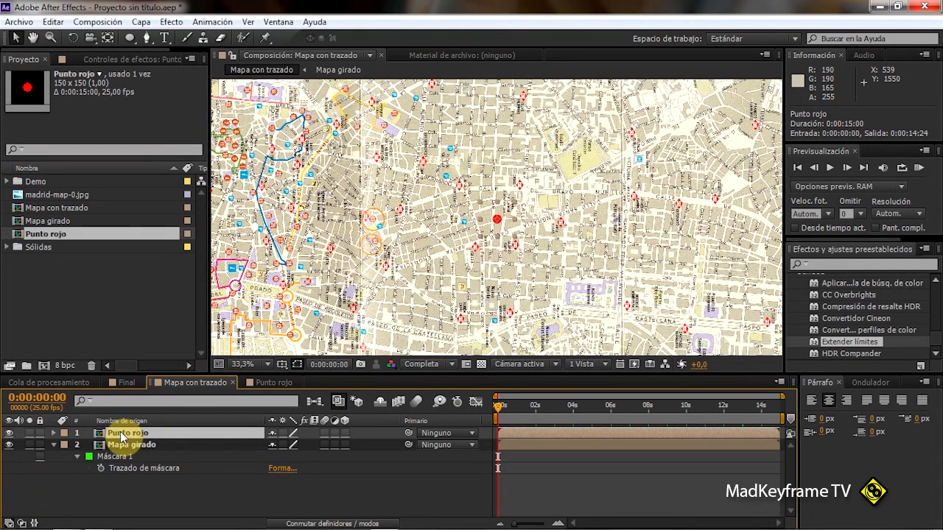
key(p)
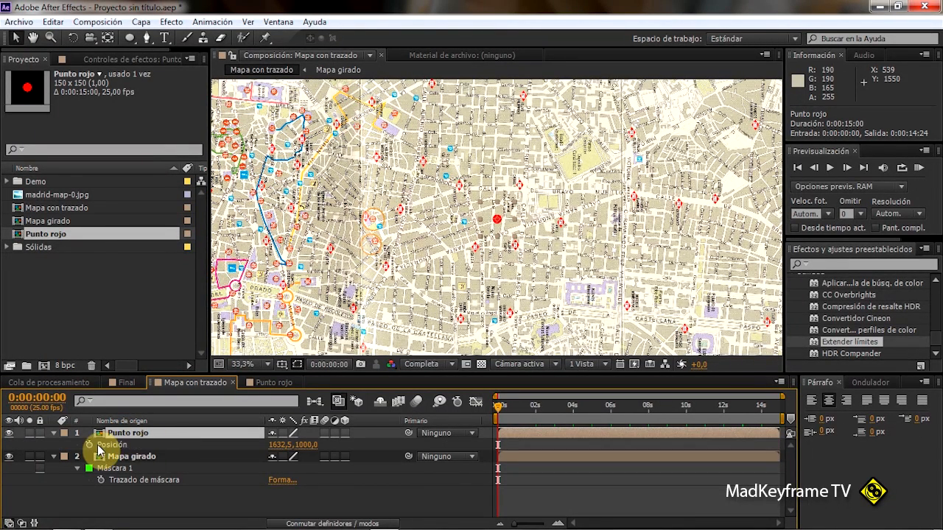
click(89, 444)
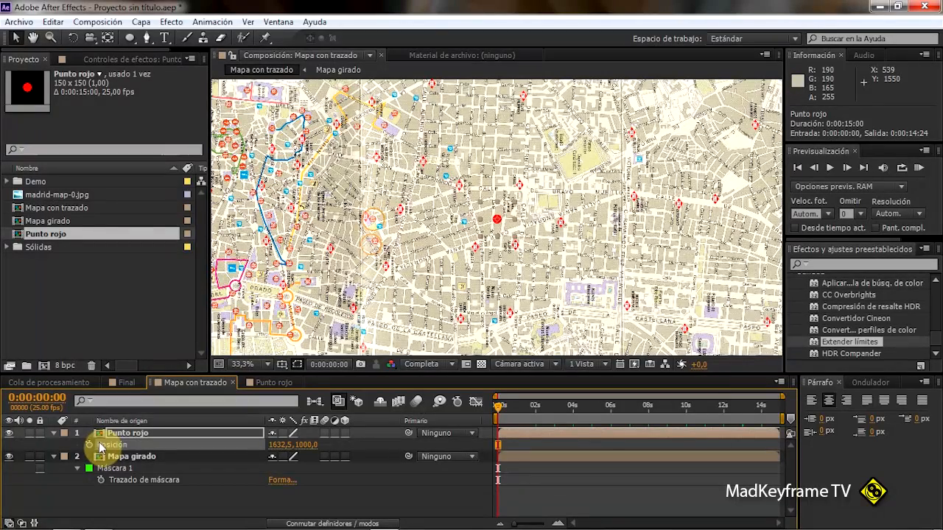
click(53, 21)
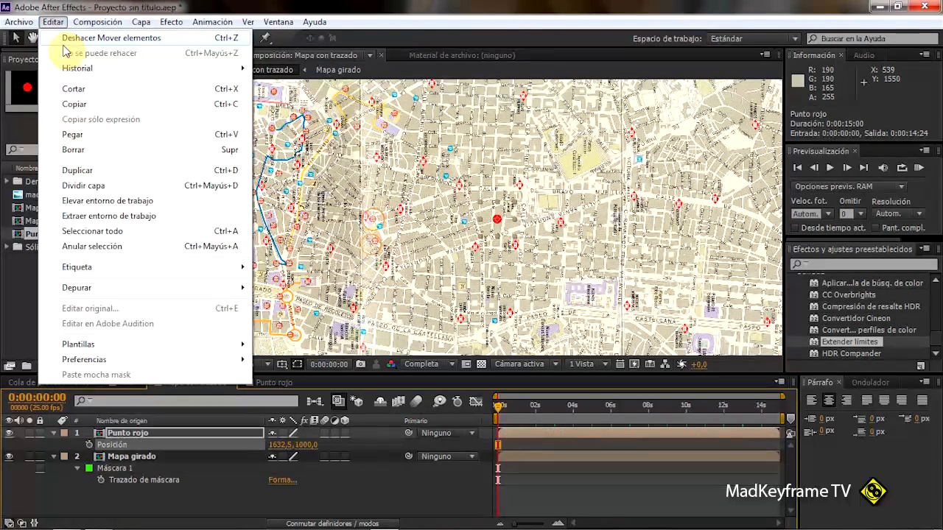
click(86, 137)
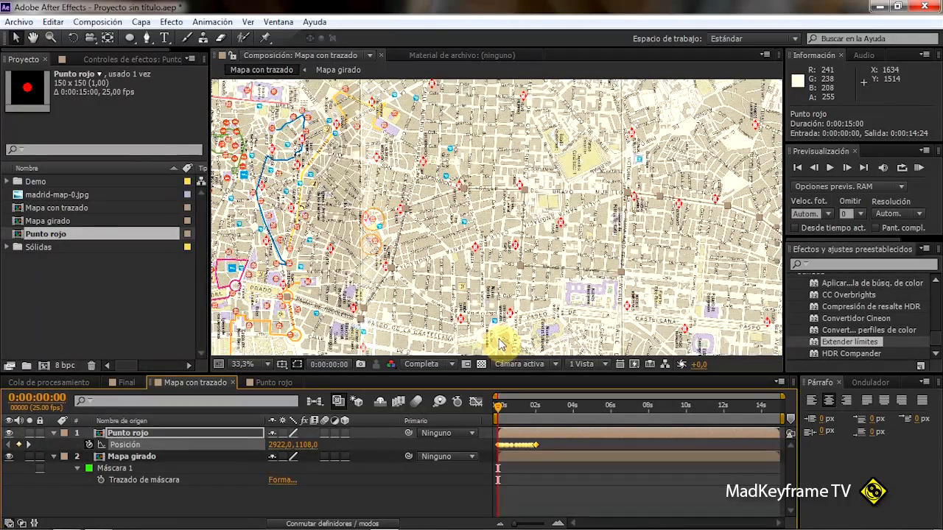
Step: Scrub the marker along its path and inspect the spacing and Desplazarse en el tiempo option of the Punto rojo Posición keyframes
drag(498, 409, 533, 446)
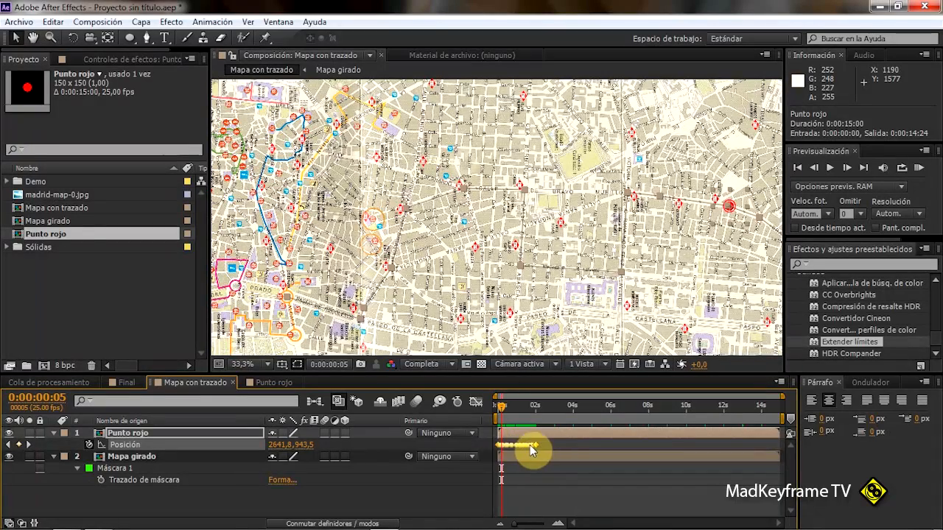
click(556, 449)
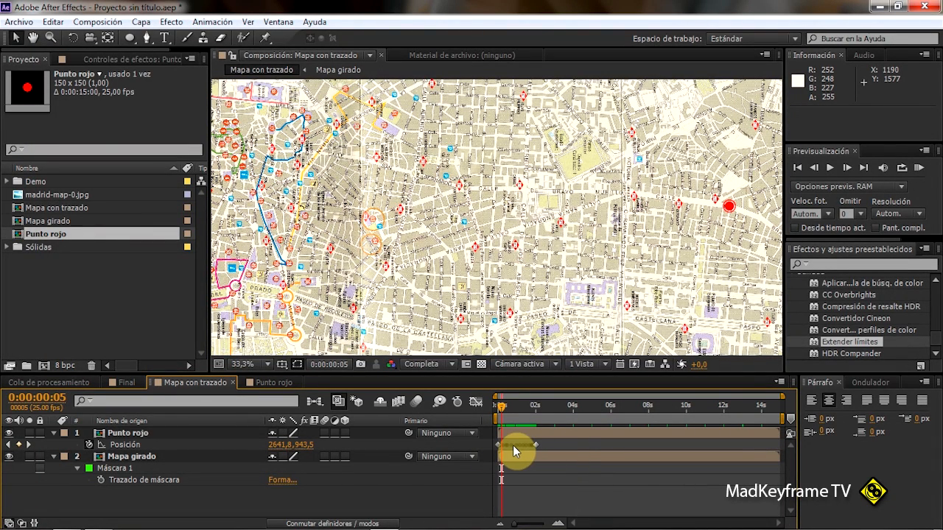
mouse_move(513, 443)
scroll(513, 444, up, 3)
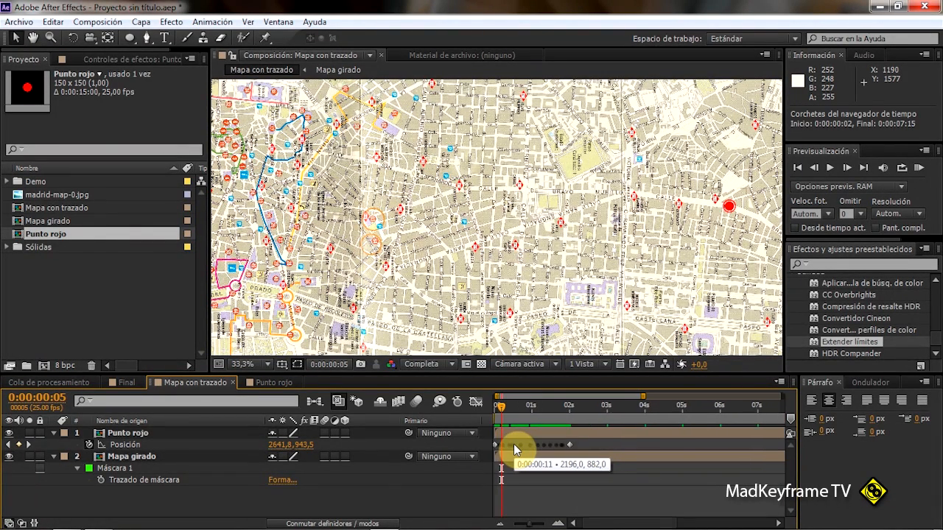
drag(603, 525, 598, 522)
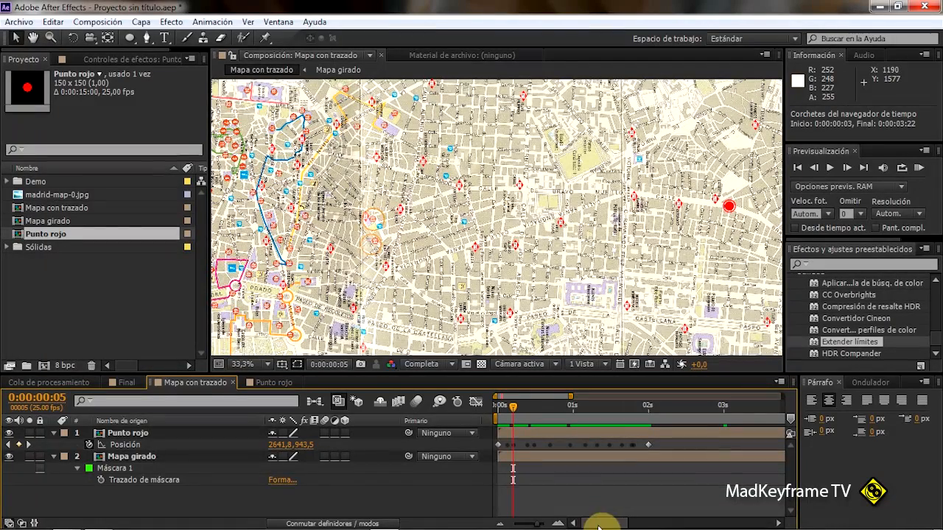
right_click(596, 444)
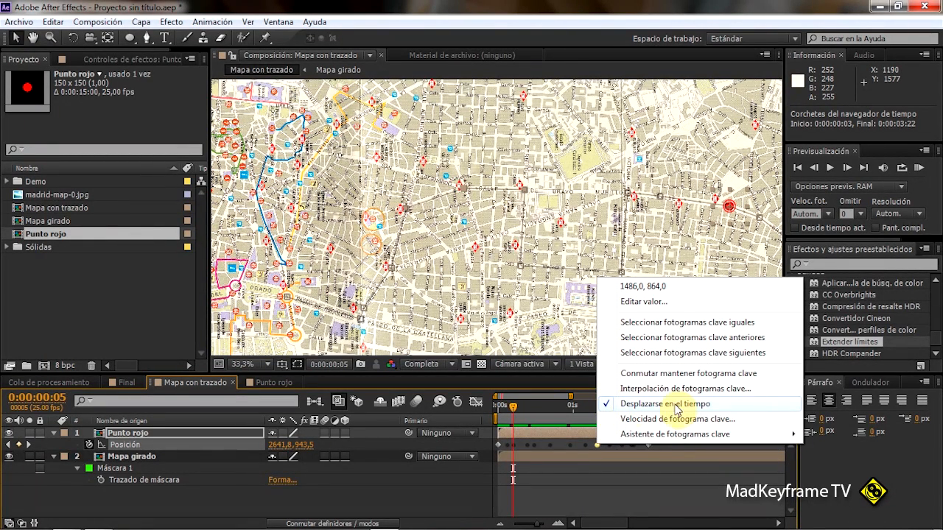
click(400, 505)
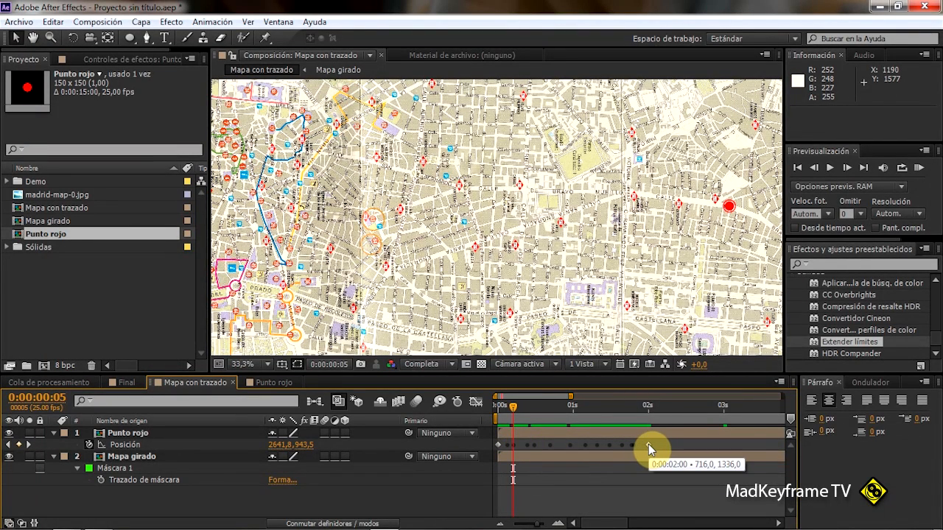
scroll(648, 444, down, 5)
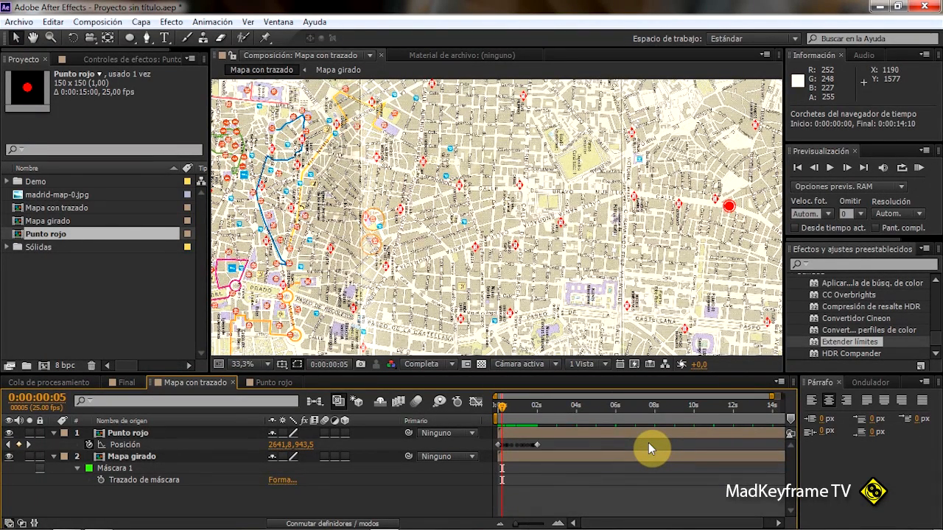
scroll(648, 442, down, 1)
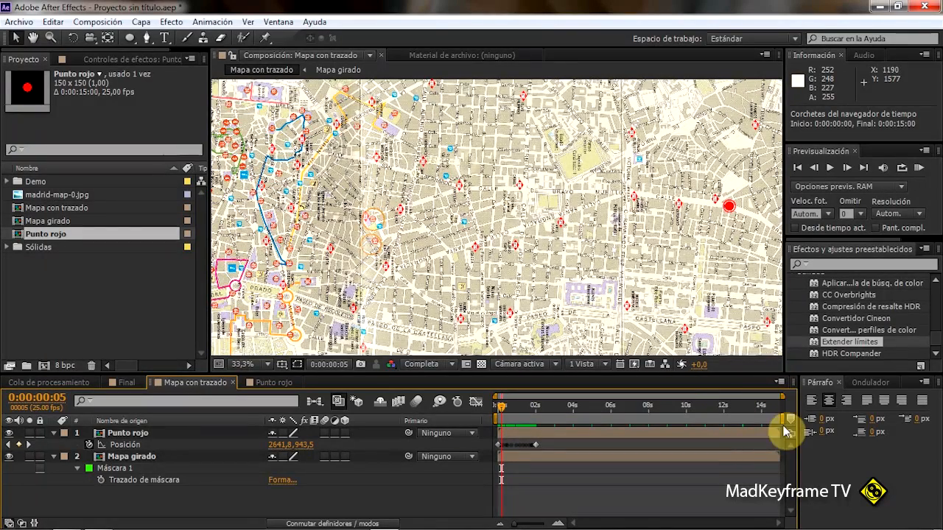
Step: Move the last Posición keyframe of Punto rojo to 0:00:14:24 and preview the marker's movement from the start
click(536, 446)
drag(537, 445, 781, 457)
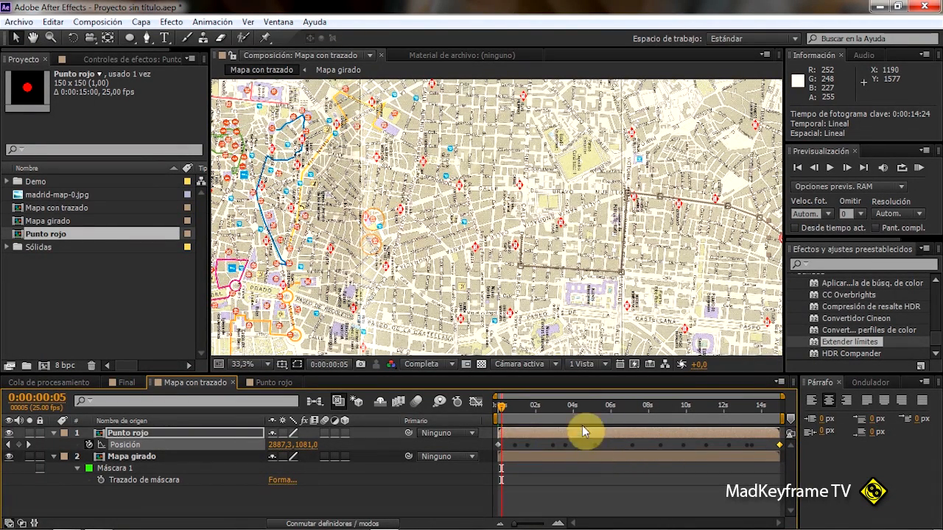
drag(499, 410, 529, 409)
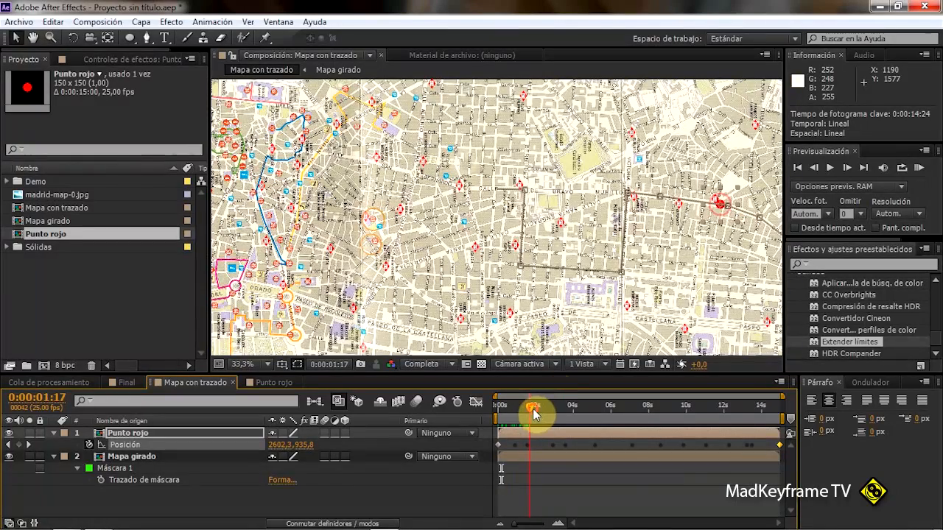
click(714, 198)
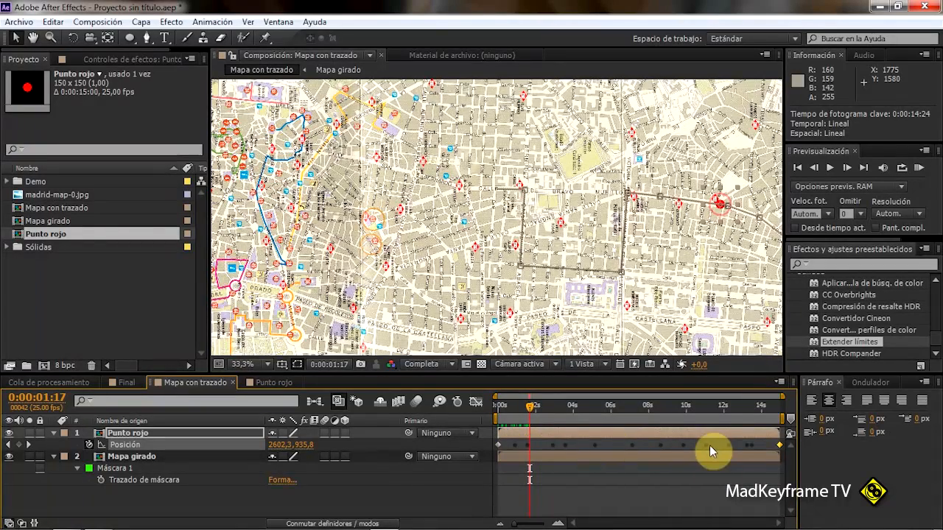
drag(530, 406, 495, 414)
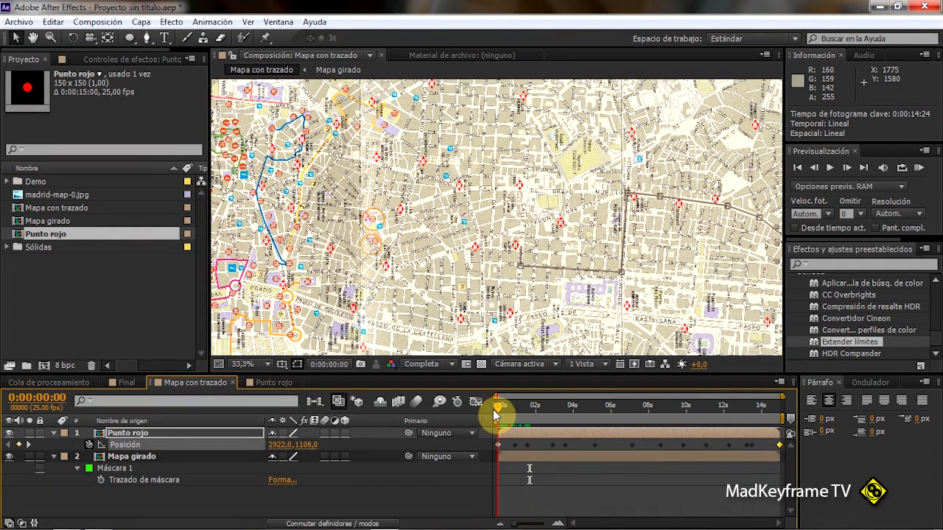
key(space)
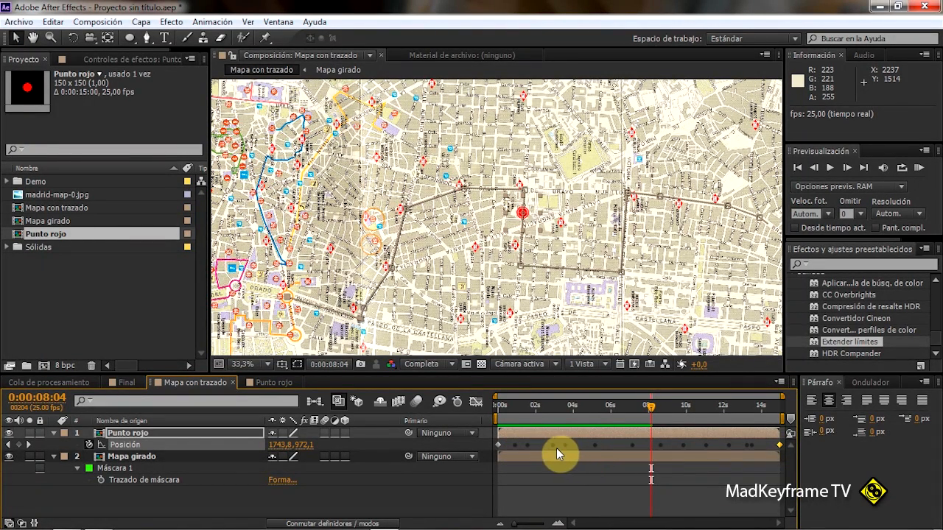
Step: Set the time to 0:00:12:00 and move the last Posición keyframe of Punto rojo there
click(498, 444)
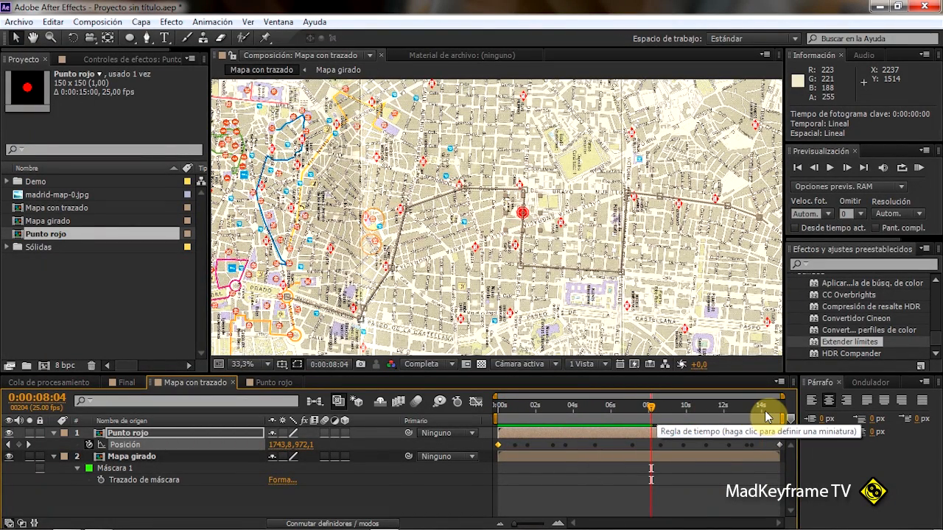
drag(653, 411, 680, 422)
key(comma)
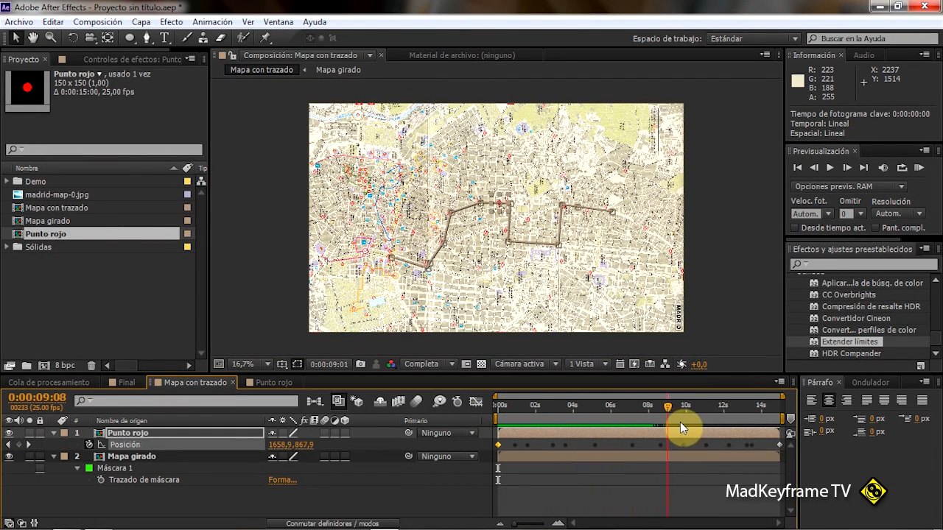
drag(738, 431, 721, 440)
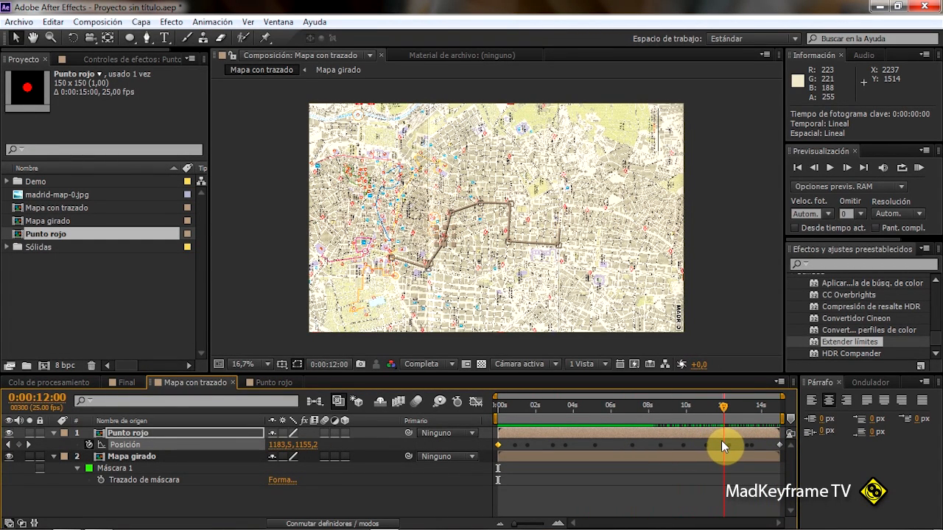
drag(778, 445, 733, 445)
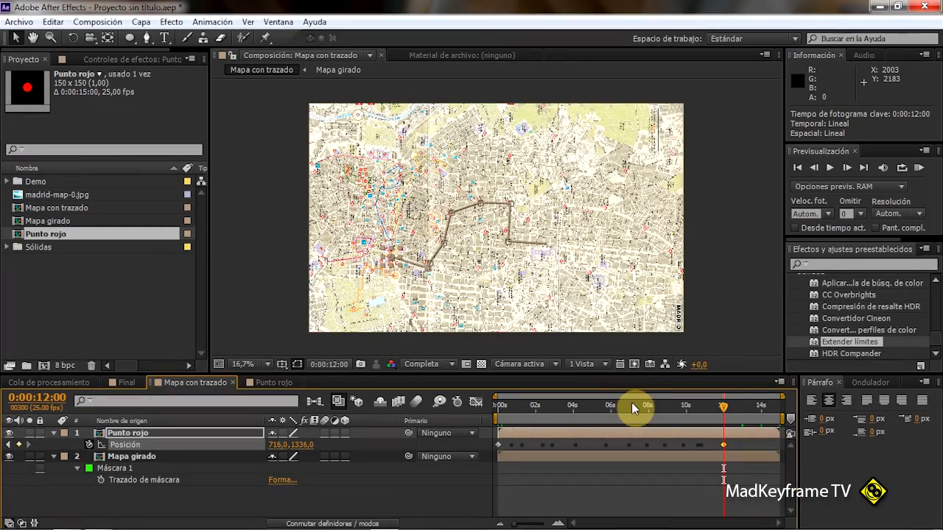
Step: Examine the end of the route at 100% magnification and preview the marker's pulse from 0:00:12:00 onward
key(period)
key(period)
key(period)
key(period)
key(period)
drag(344, 313, 610, 168)
drag(424, 256, 595, 149)
drag(350, 239, 395, 259)
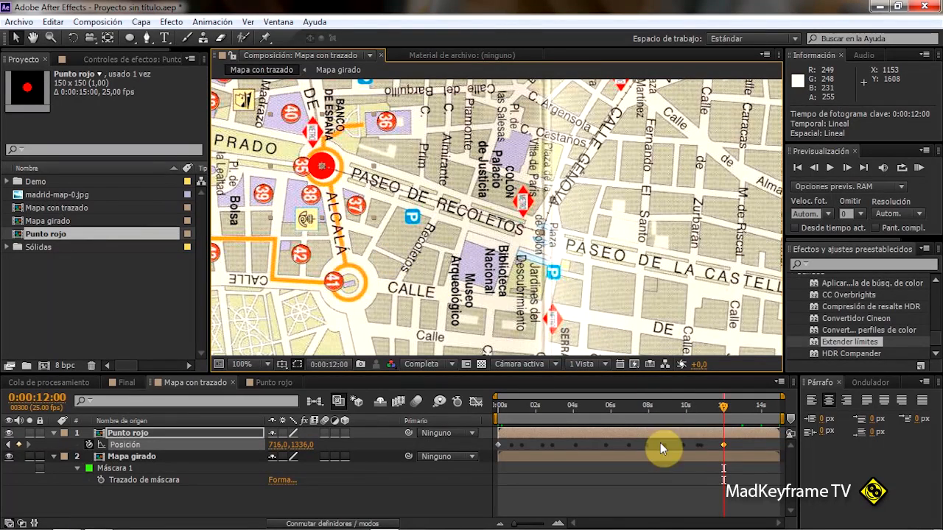
key(space)
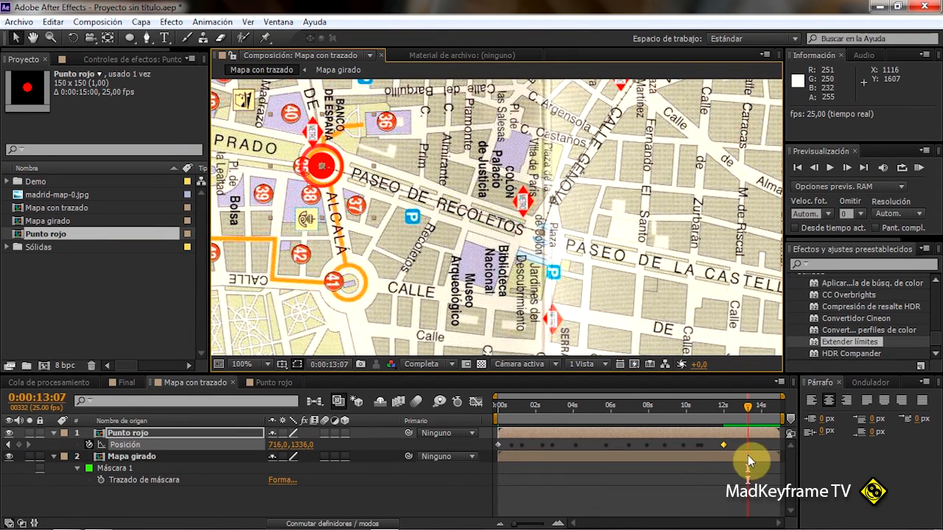
Step: Return the time to 0:00:00:00 and fit the whole map in the composition view with Ajustar hasta 100%
drag(745, 407, 491, 416)
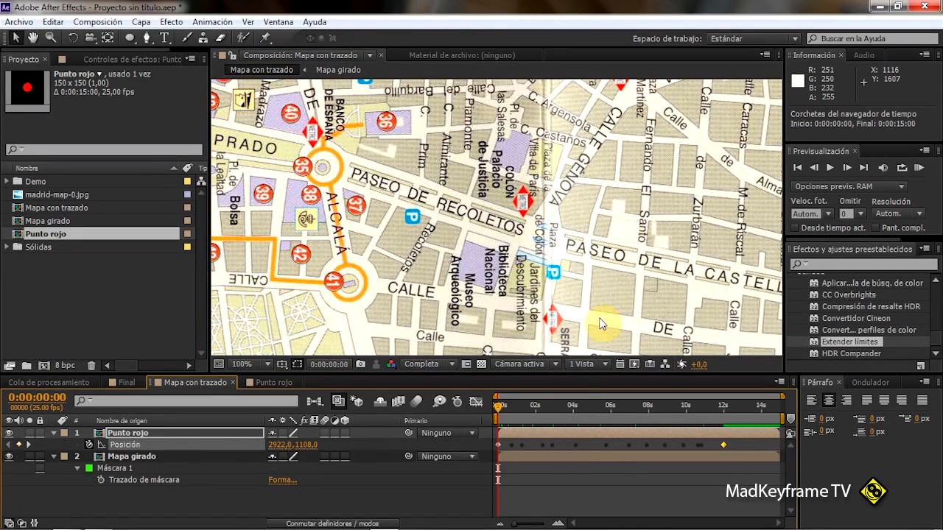
scroll(559, 274, down, 4)
drag(580, 225, 508, 268)
click(239, 363)
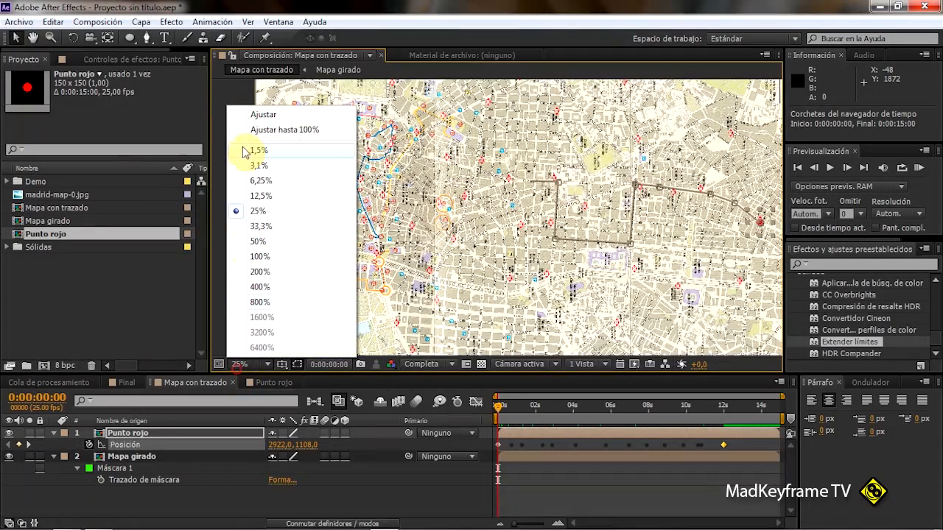
click(245, 130)
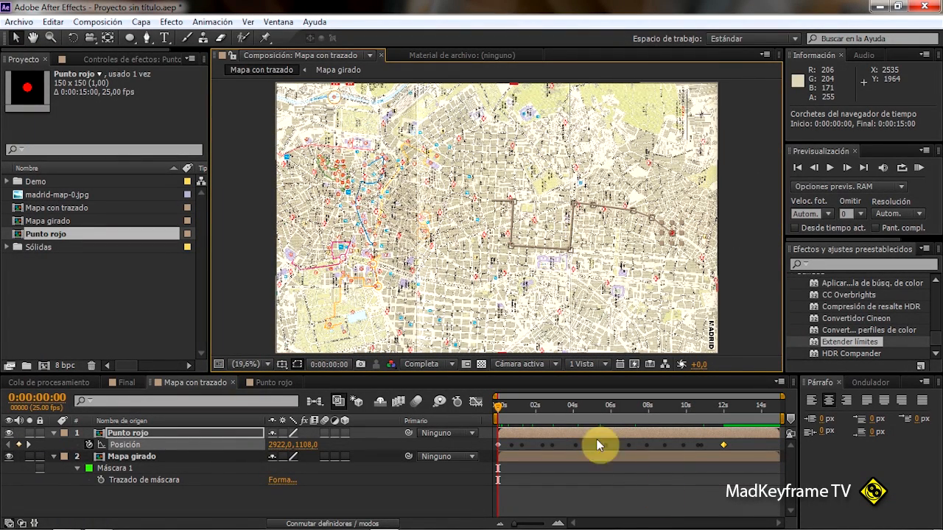
click(499, 408)
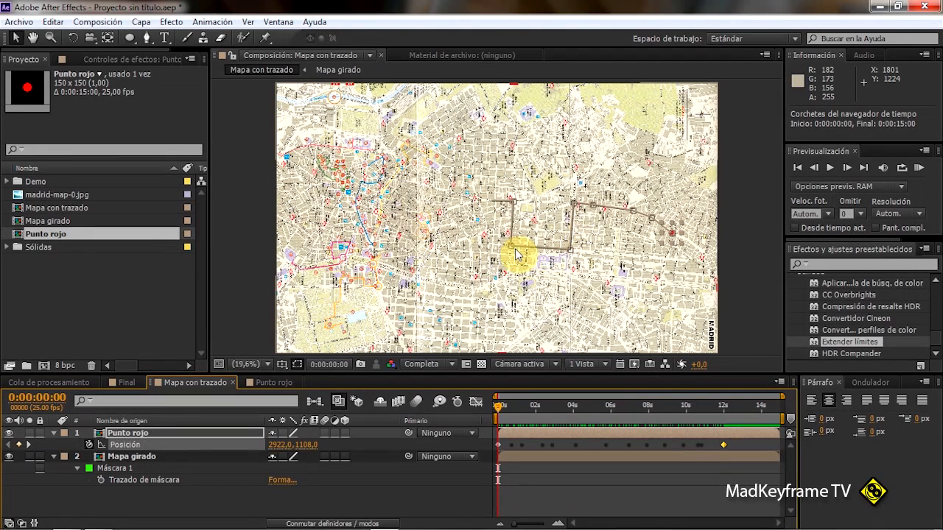
Step: Apply the Generar effect Trazo to the Mapa girado layer and hide the mask outlines in the composition view
drag(130, 42, 124, 70)
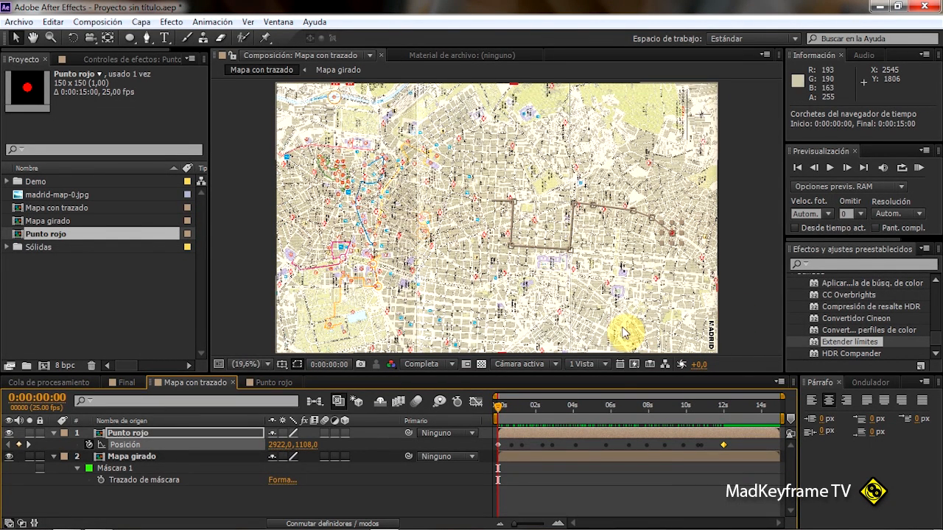
click(149, 504)
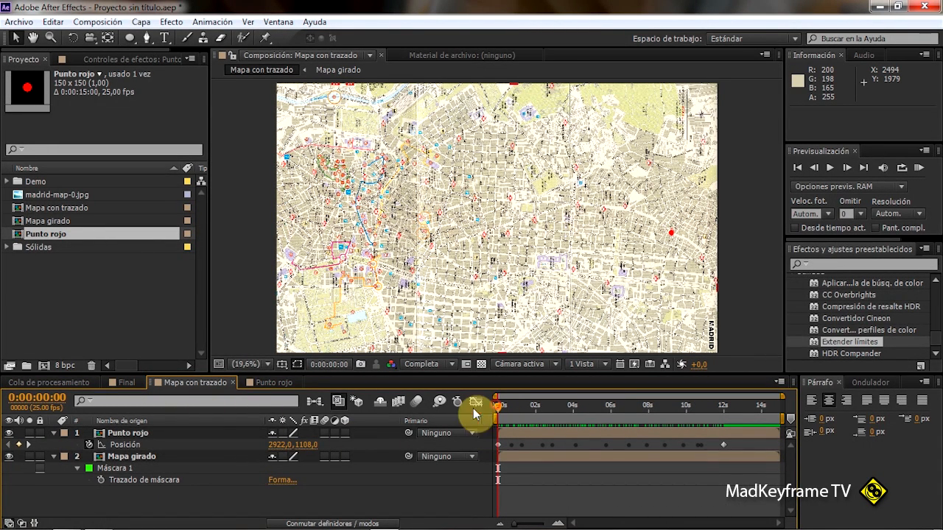
click(130, 456)
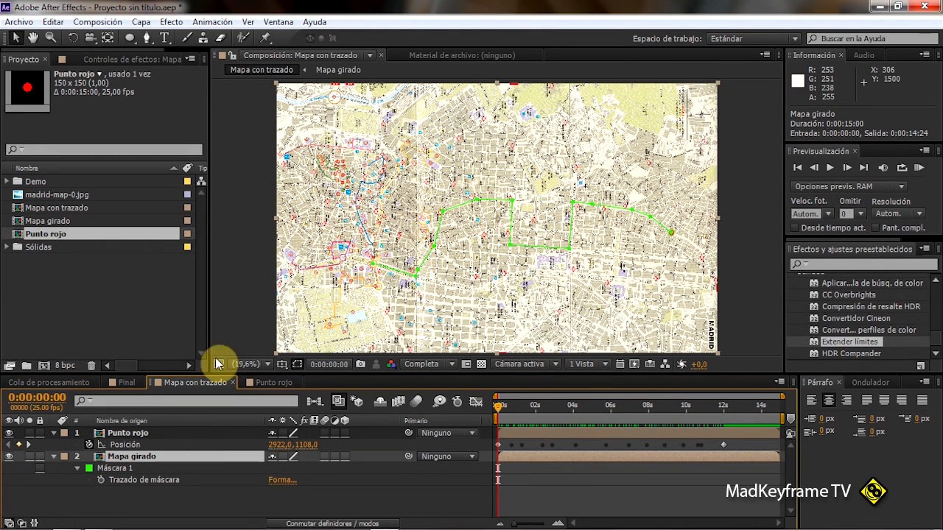
click(170, 23)
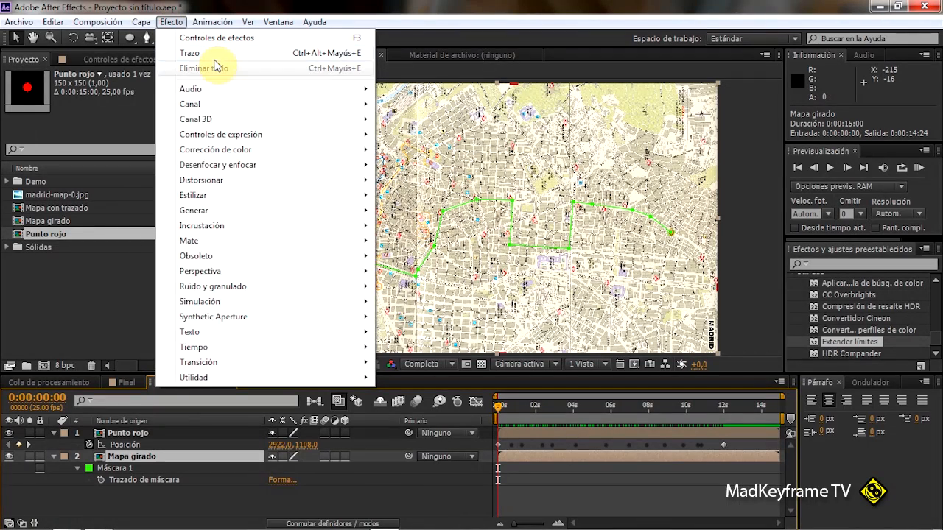
mouse_move(204, 218)
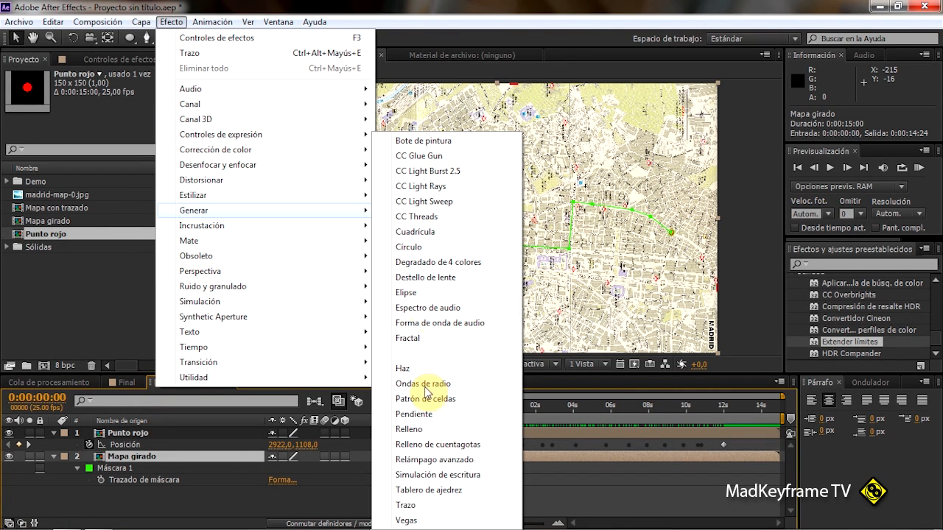
click(406, 506)
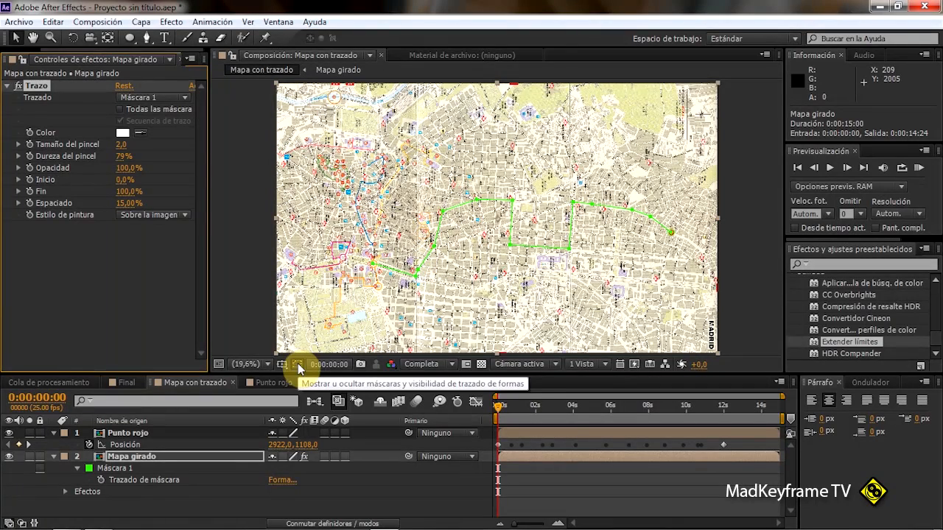
click(298, 365)
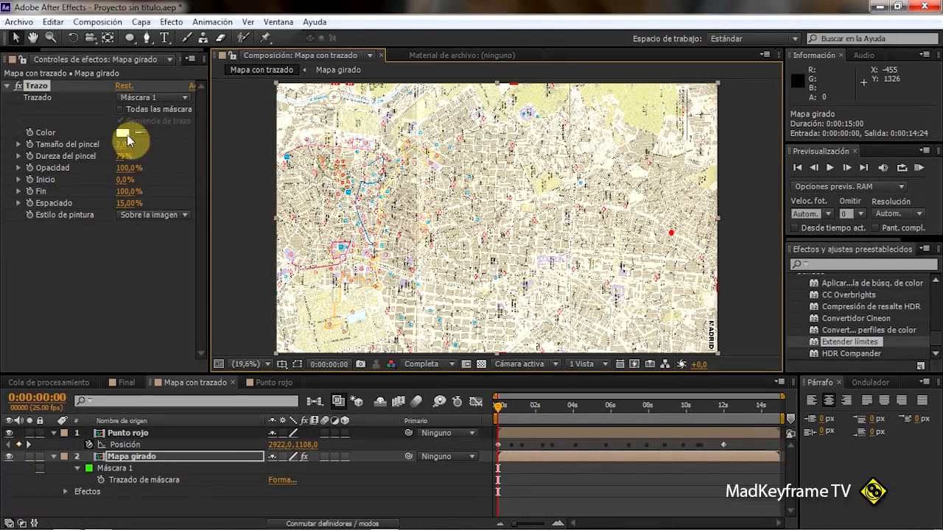
Step: Sample the red marker's color for the Trazo line and set its Tamaño del pincel to 5,9
scroll(508, 191, up, 1)
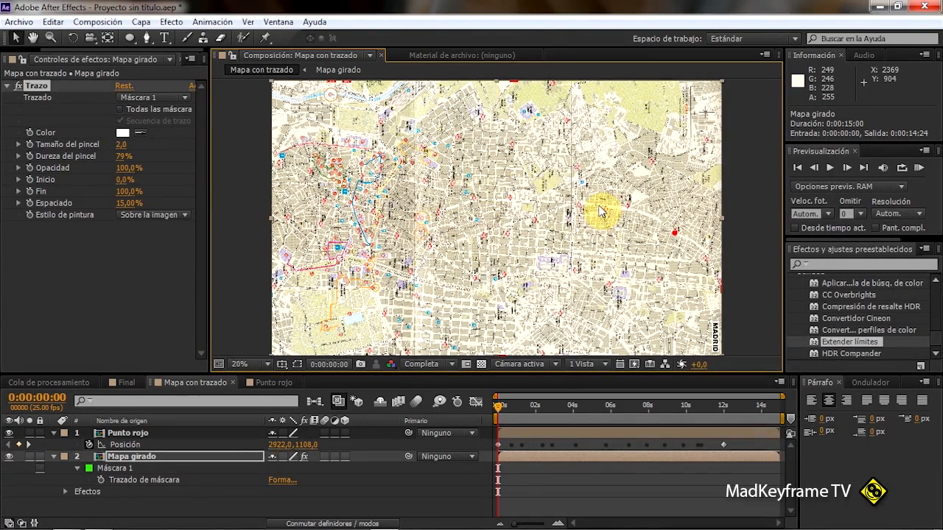
scroll(599, 216, up, 2)
key(h)
drag(648, 291, 548, 259)
key(v)
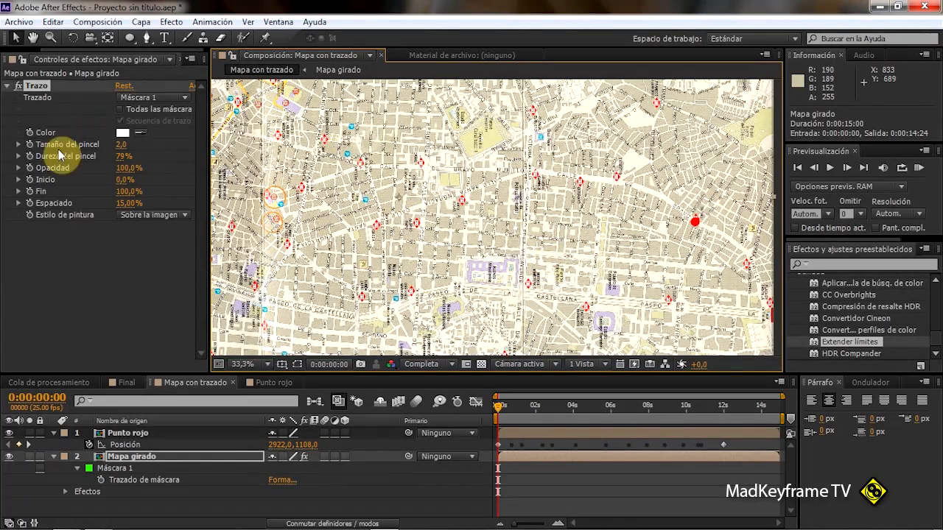
drag(140, 137, 703, 221)
click(699, 215)
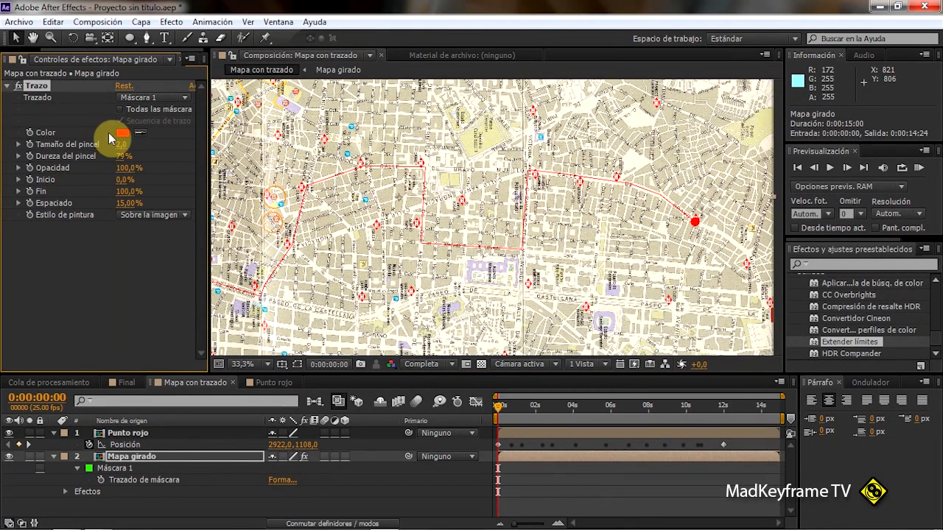
drag(122, 145, 165, 148)
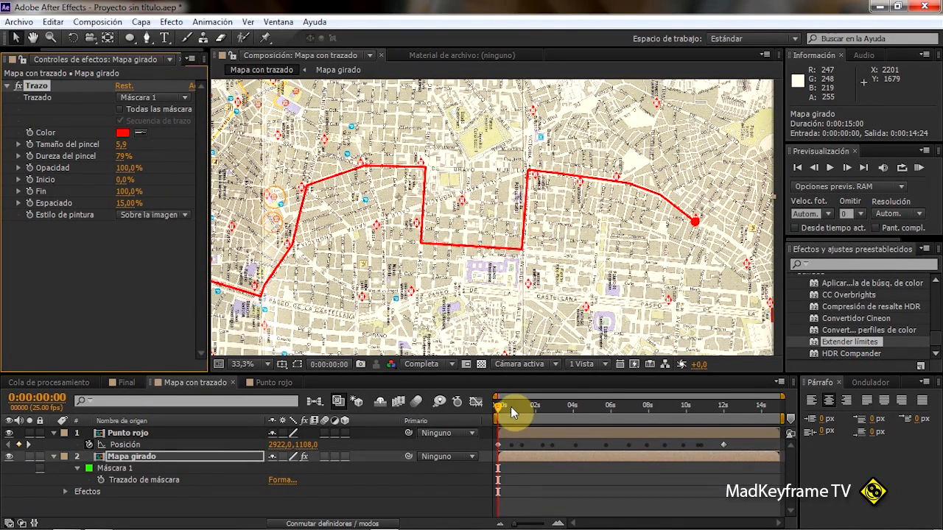
Step: Set the Fin value of Trazo to 0,0% at 0:00:00:00 and turn on keyframing for it
drag(499, 407, 557, 405)
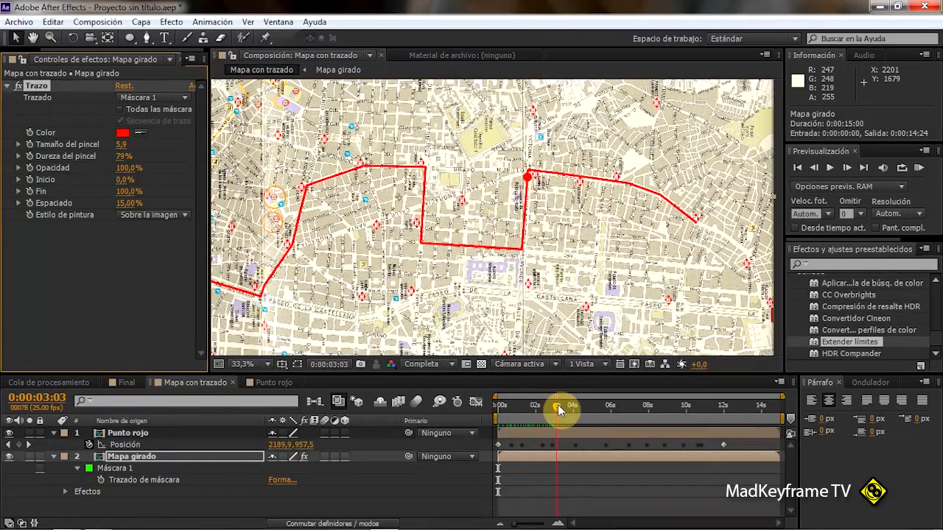
drag(689, 402, 484, 421)
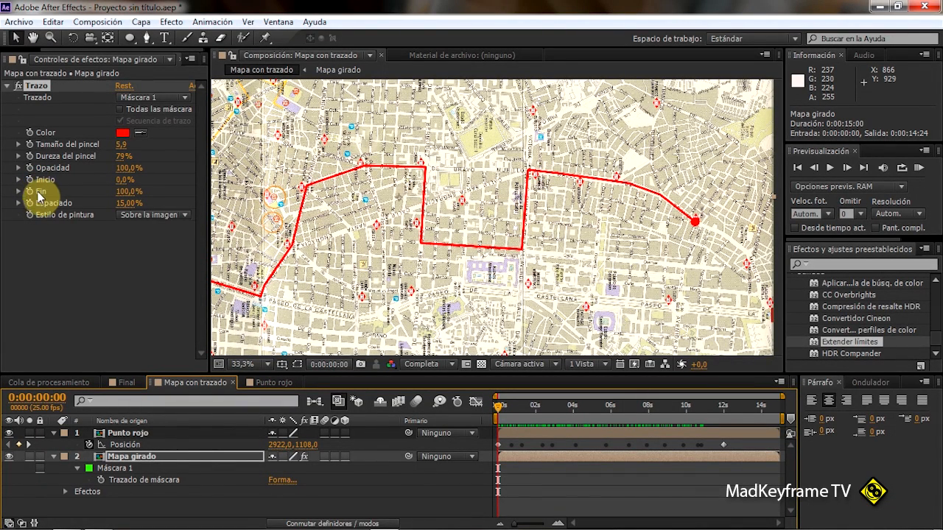
mouse_move(123, 193)
mouse_down()
mouse_move(162, 193)
mouse_move(111, 192)
mouse_move(172, 199)
mouse_move(153, 200)
mouse_move(169, 200)
mouse_move(157, 210)
mouse_up()
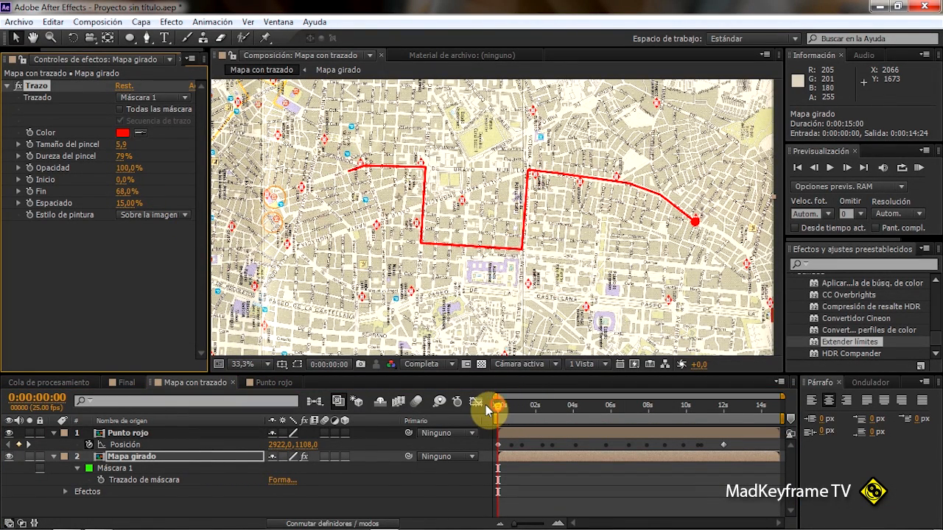
click(508, 419)
click(126, 192)
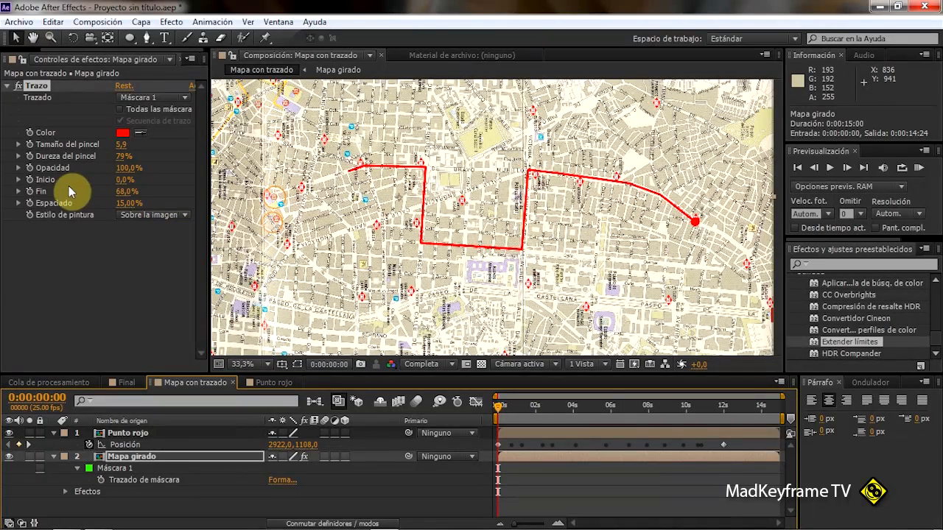
mouse_move(128, 194)
mouse_down()
mouse_move(137, 191)
mouse_move(72, 192)
mouse_up()
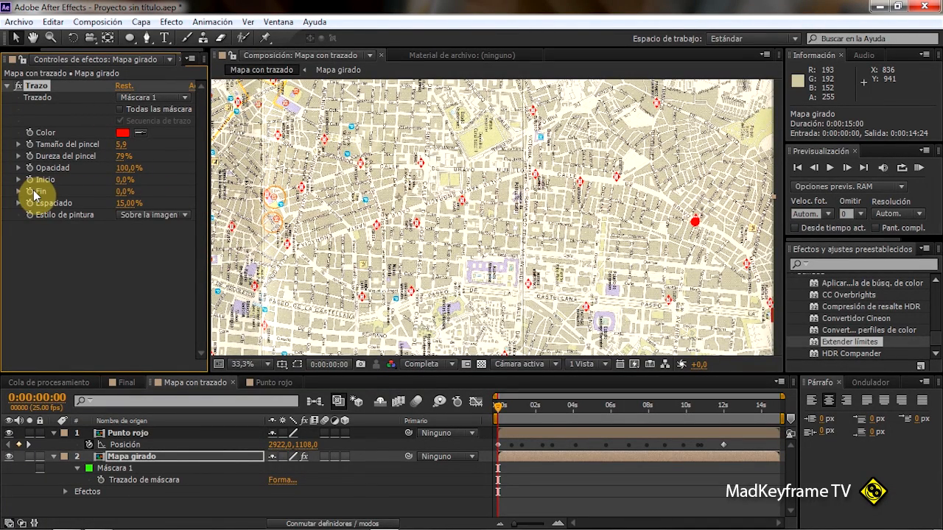
click(30, 191)
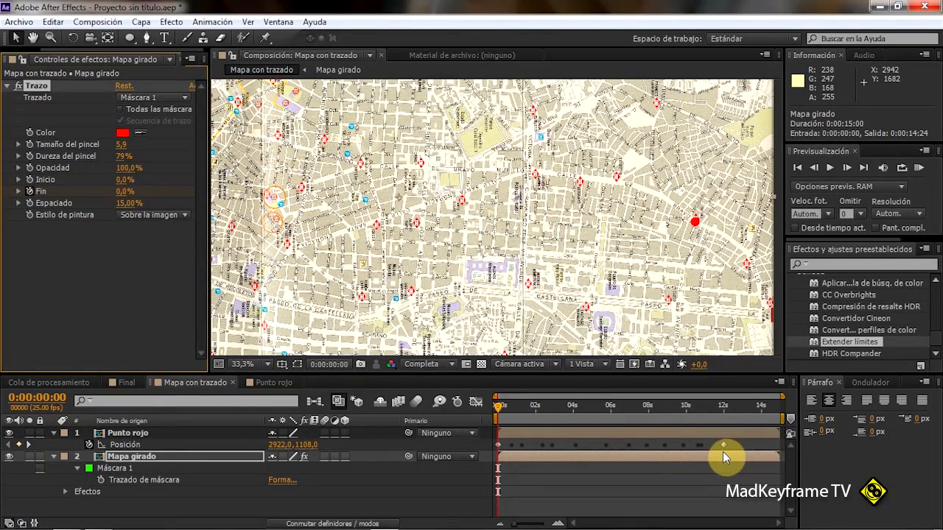
Step: Keyframe Trazo's Fin at 100% at the marker's last Posición keyframe and check the line's growth along the route
drag(720, 405, 724, 405)
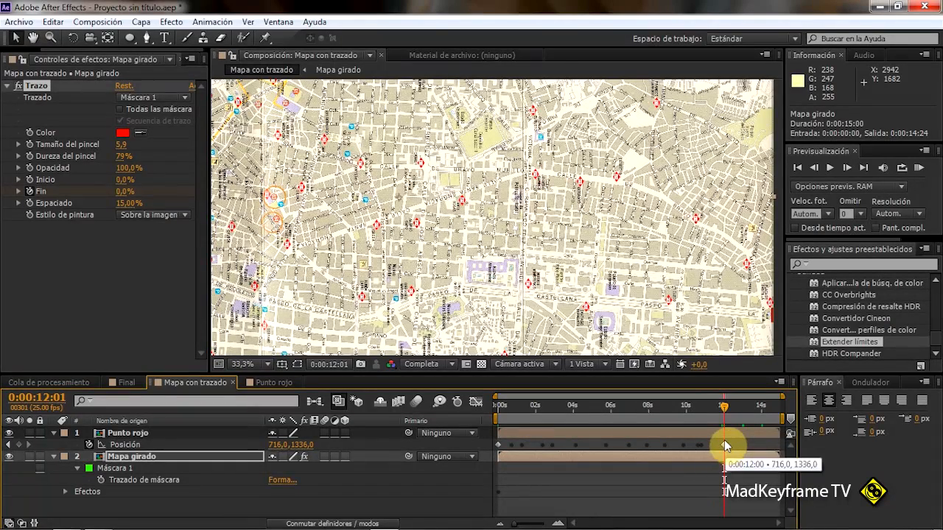
mouse_move(118, 198)
mouse_down()
mouse_move(122, 212)
mouse_move(189, 185)
mouse_move(276, 188)
mouse_up()
drag(718, 406, 534, 407)
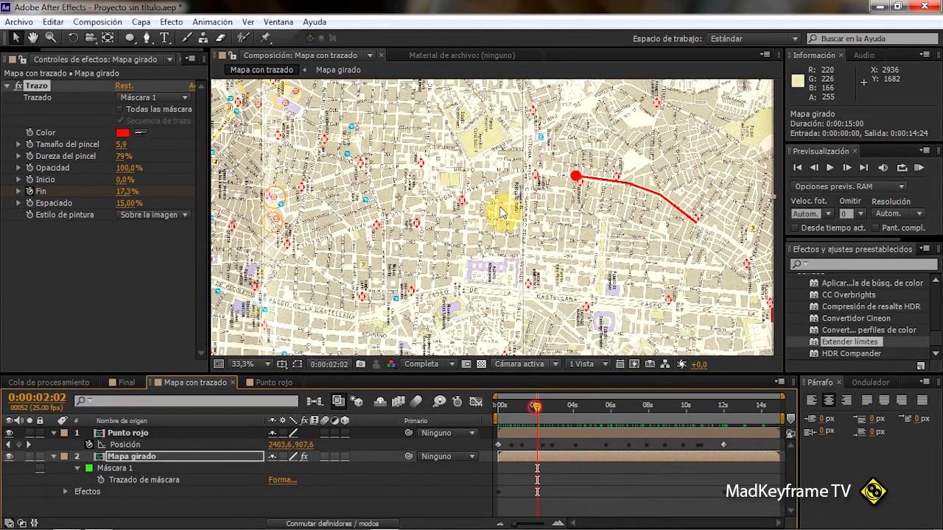
Step: Check the mask choices for Trazo's Trazado and preview the line following the marker from 0:00:00:00
click(184, 99)
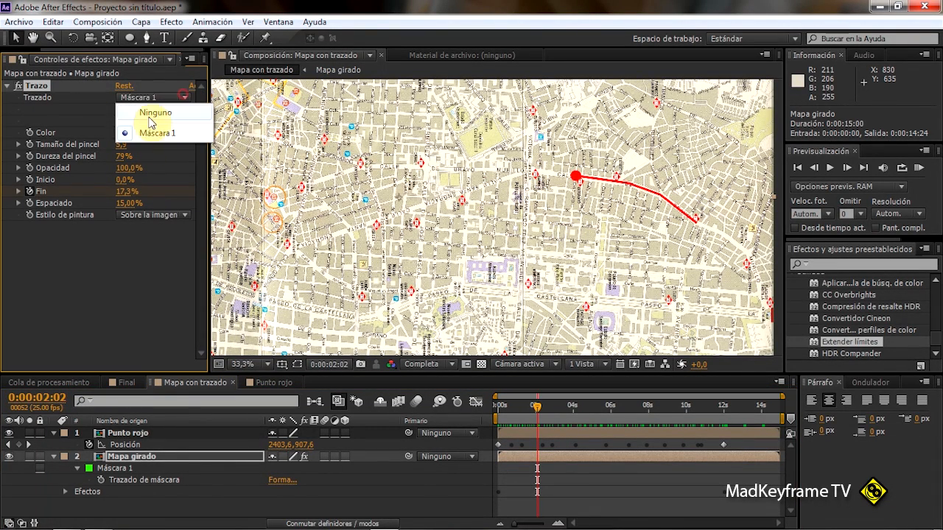
click(122, 274)
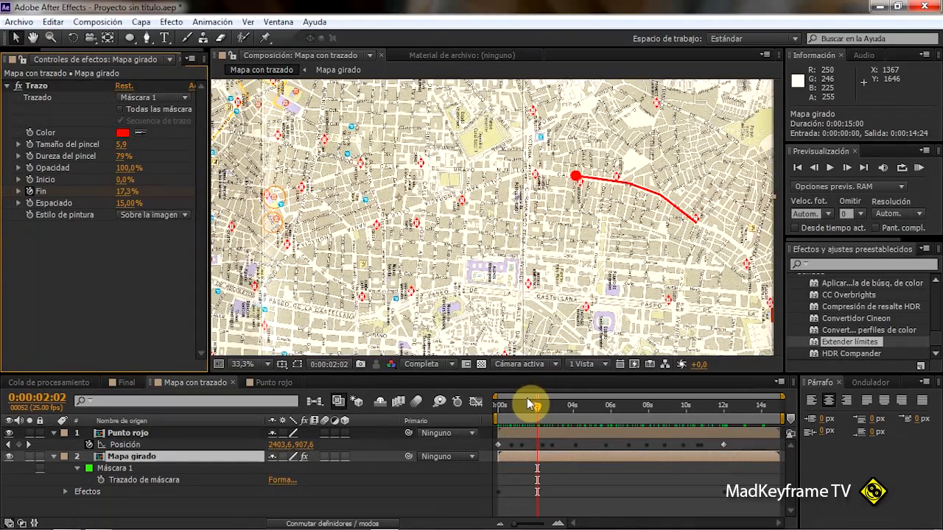
mouse_move(535, 406)
mouse_down()
mouse_move(498, 412)
mouse_move(494, 466)
mouse_up()
key(space)
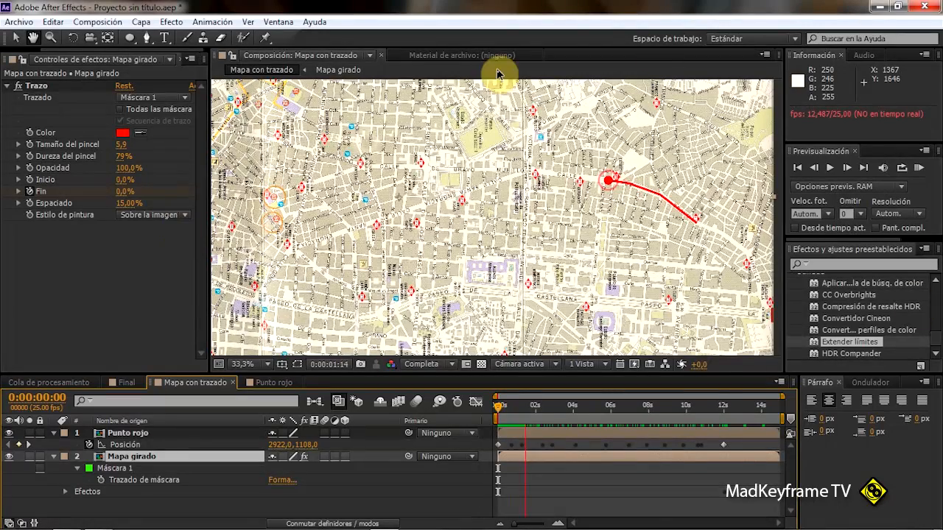
key(space)
Step: Examine the Final composition from its start and review the composition settings of Mapa con trazado
click(130, 386)
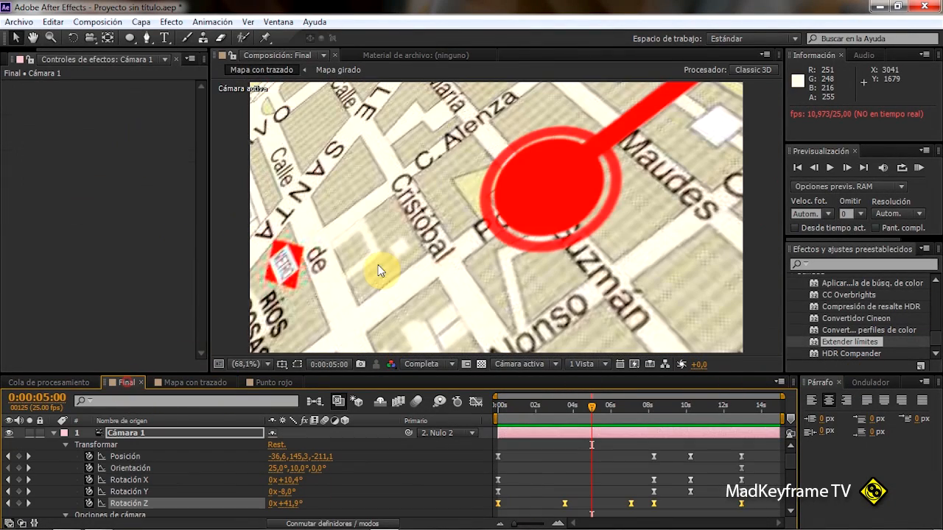
drag(569, 414, 498, 420)
click(215, 384)
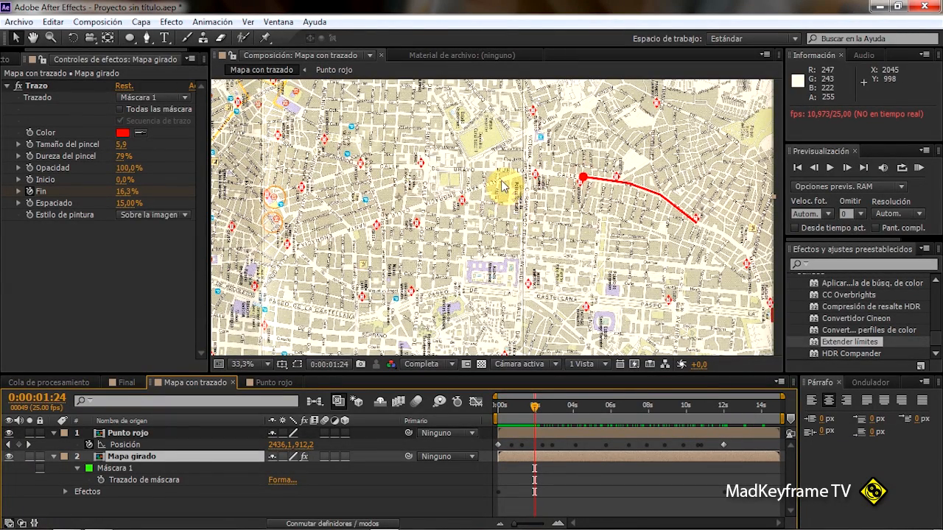
click(98, 22)
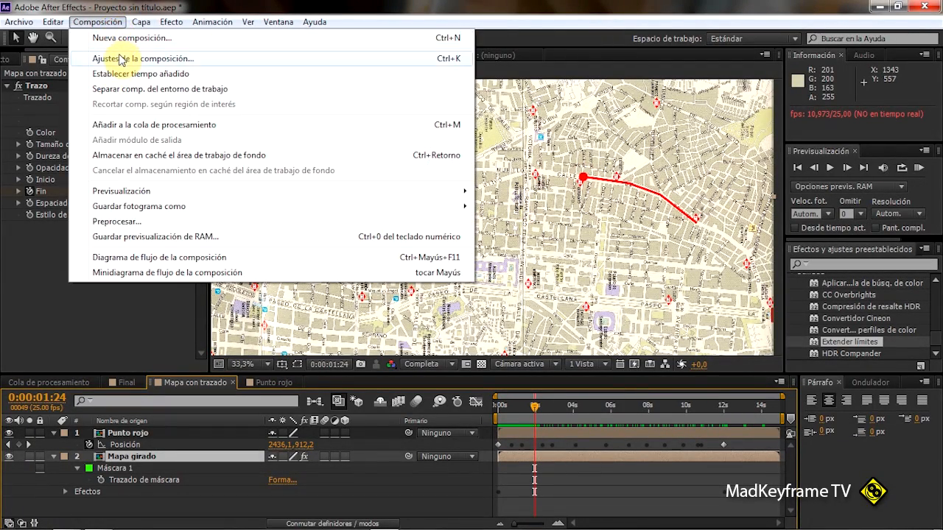
click(121, 59)
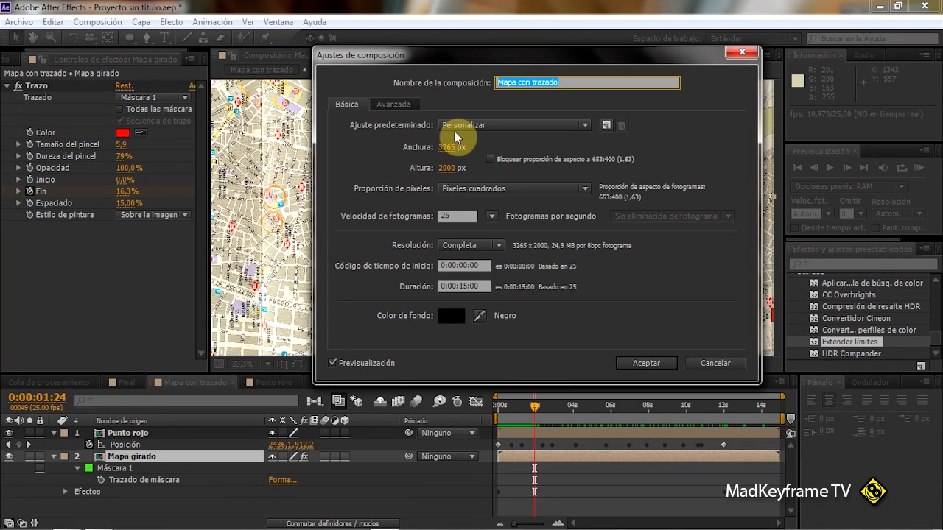
click(715, 366)
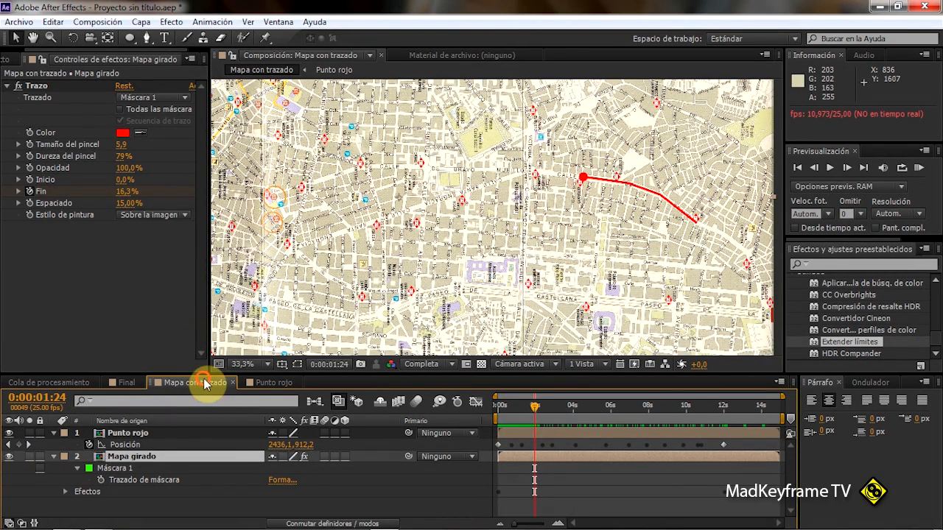
Step: Create a new composition with the PAL D1/DV pantalla ancha píxeles cuadrados preset, 1050 x 576 px and 0:00:15:00 long
click(11, 60)
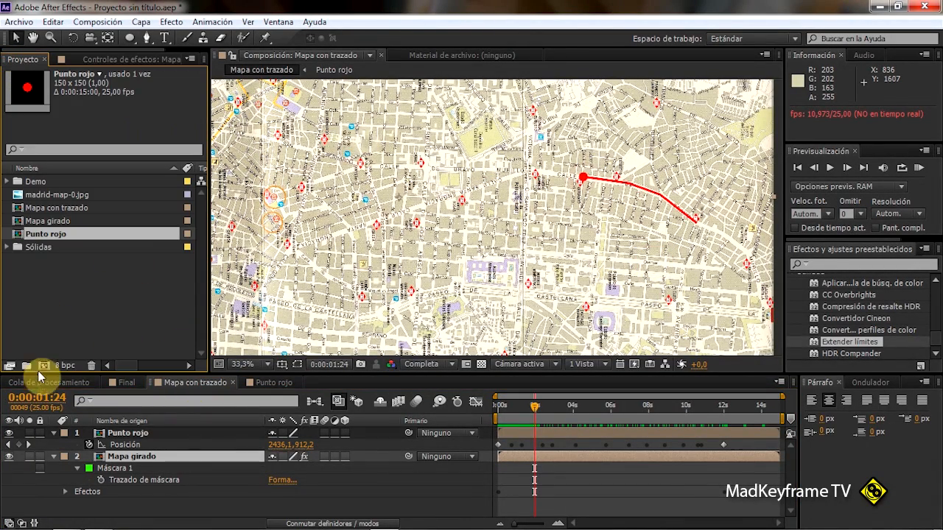
click(45, 366)
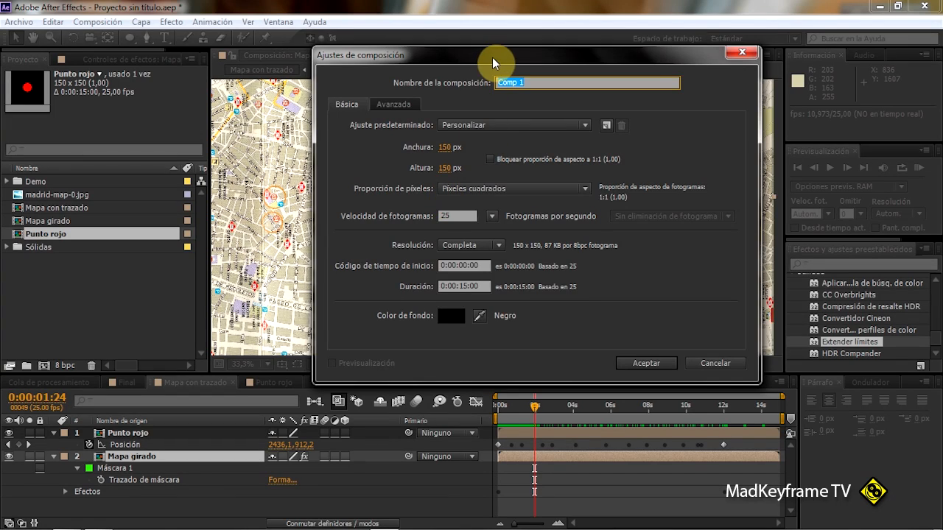
drag(495, 60, 486, 59)
click(577, 123)
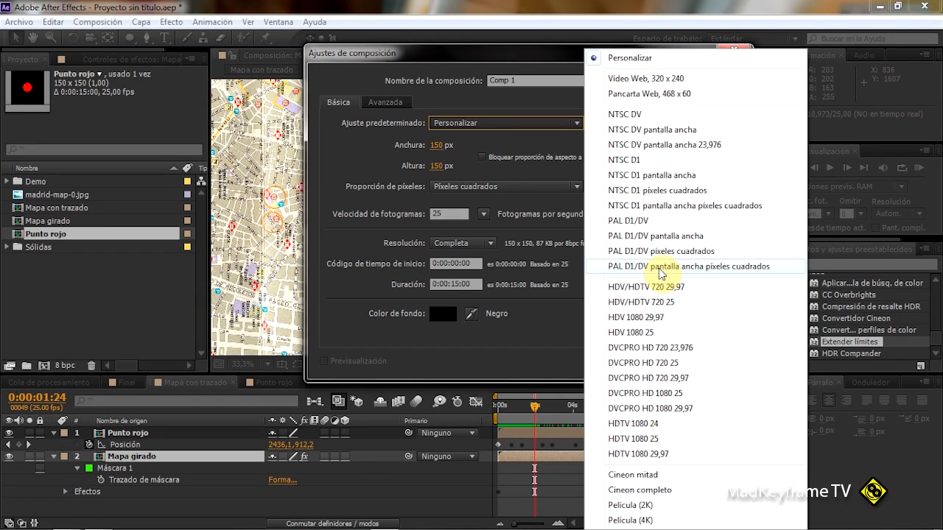
click(633, 268)
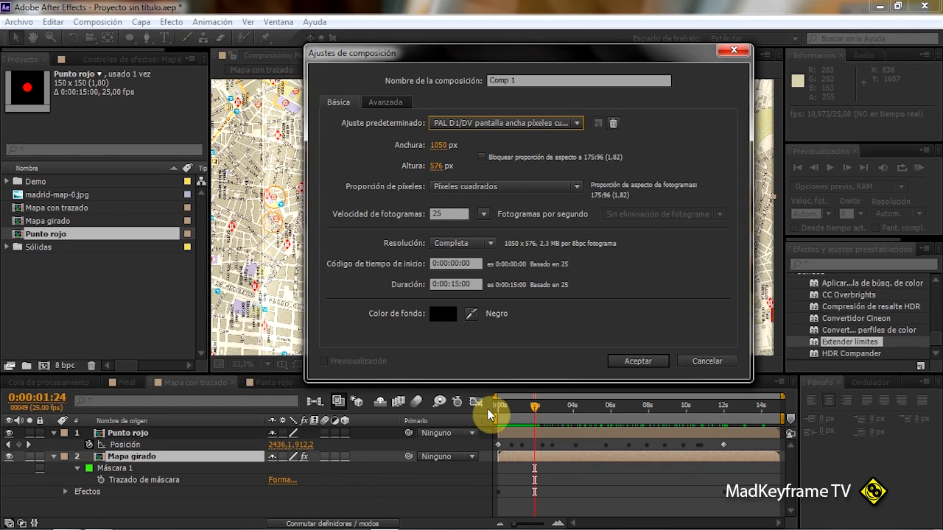
click(639, 361)
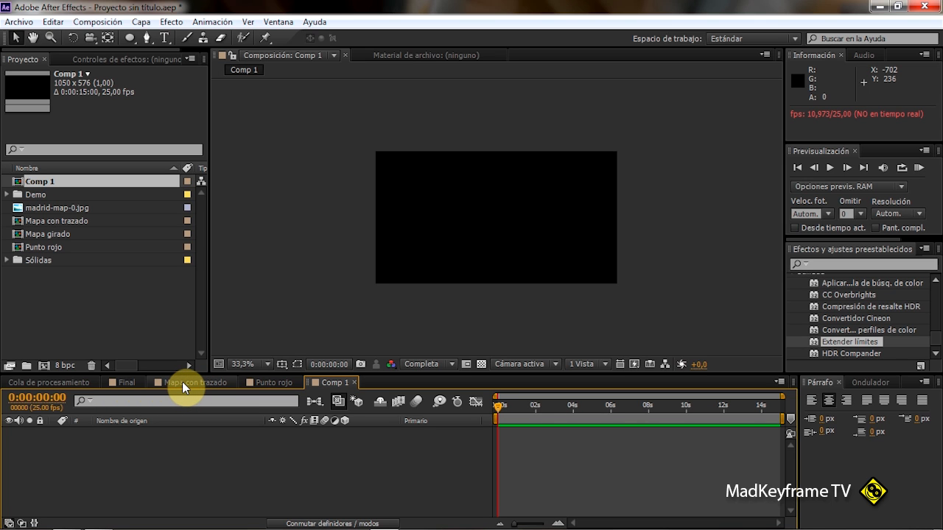
Step: Add Mapa con trazado as a layer in the new composition and select it
click(20, 221)
drag(29, 249, 110, 459)
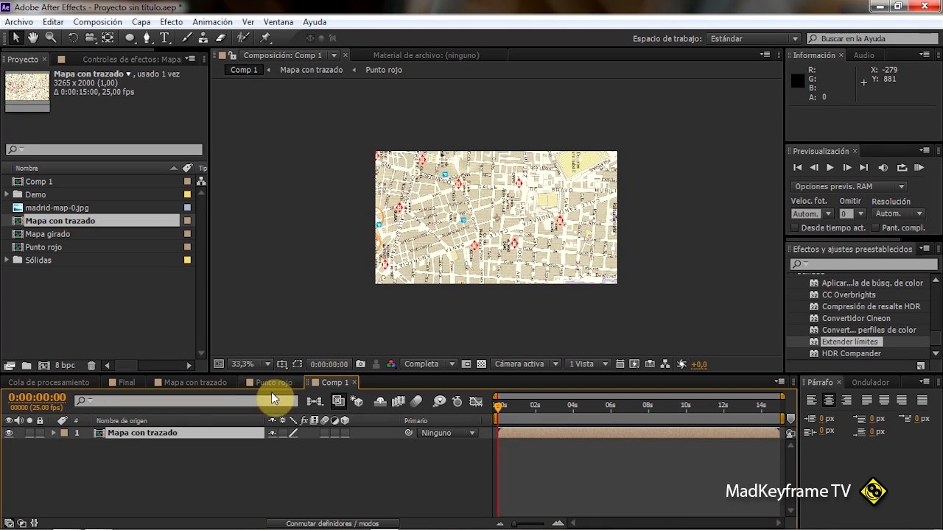
click(153, 435)
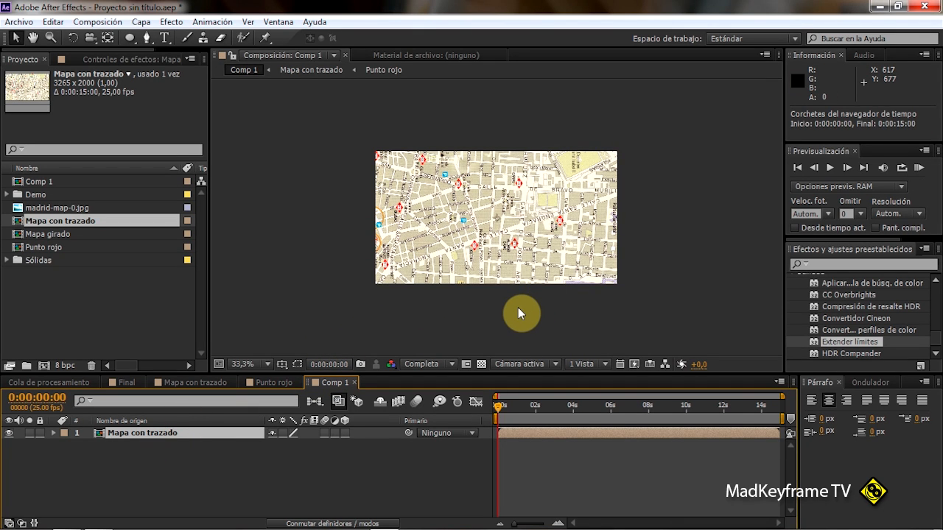
Step: Examine the Mapa con trazado layer's full extents against the composition frame, ending at 12,5% magnification
key(period)
key(period)
key(period)
key(comma)
key(comma)
key(comma)
key(comma)
key(comma)
key(comma)
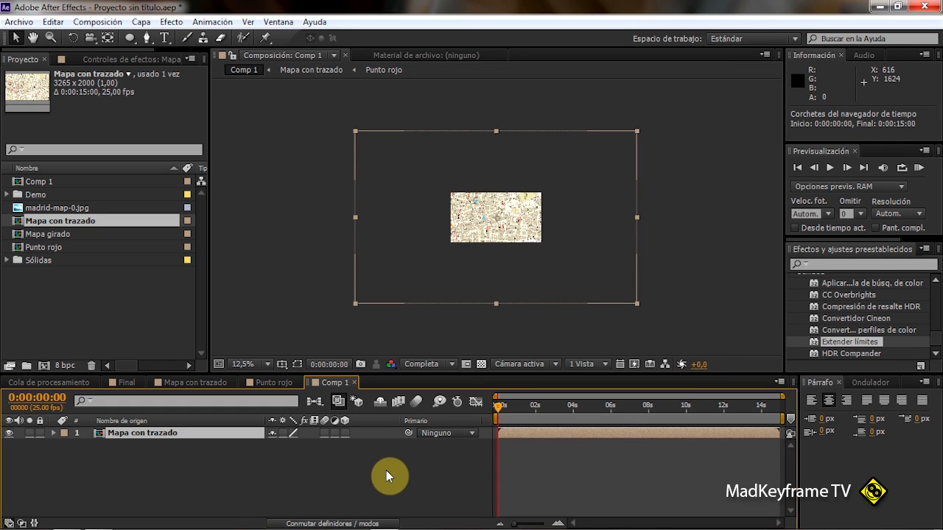
Step: Add a null object to Comp 1 and rename it Control de cámara
click(367, 468)
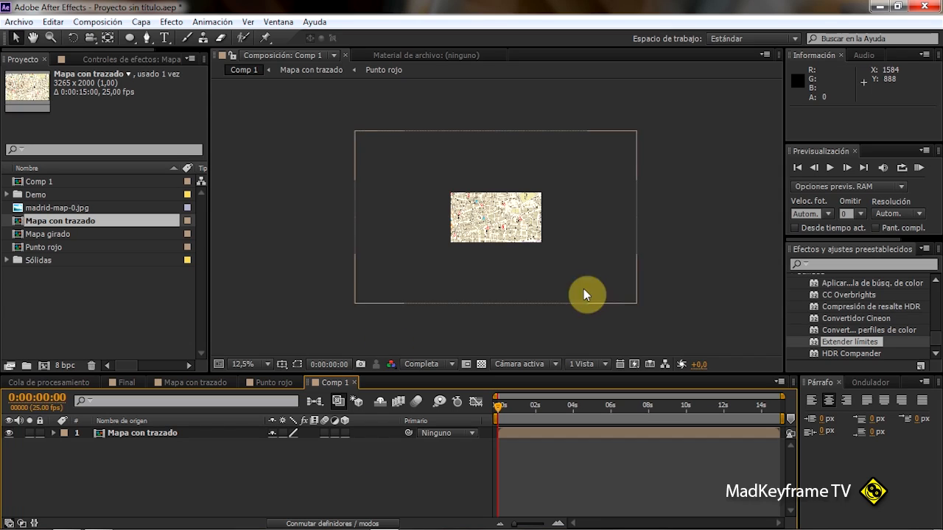
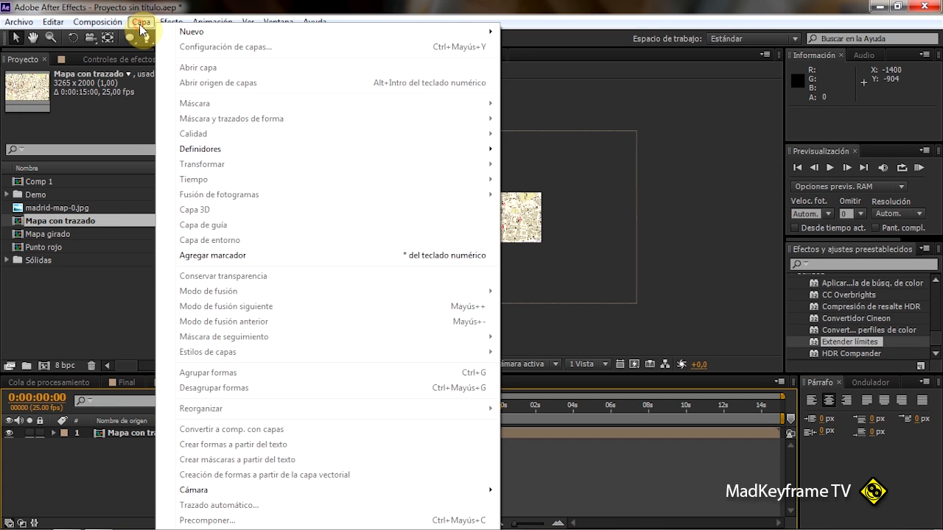
click(140, 23)
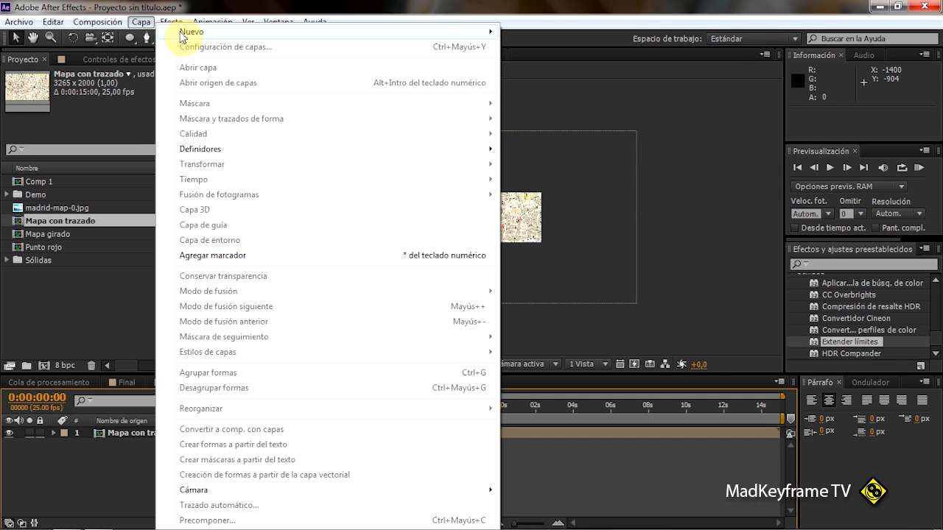
mouse_move(182, 37)
click(535, 92)
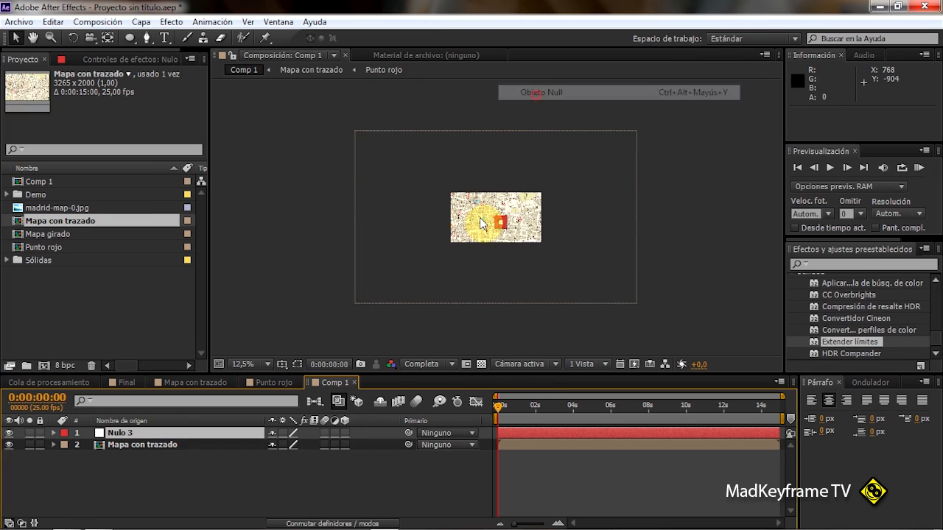
click(124, 435)
key(Return)
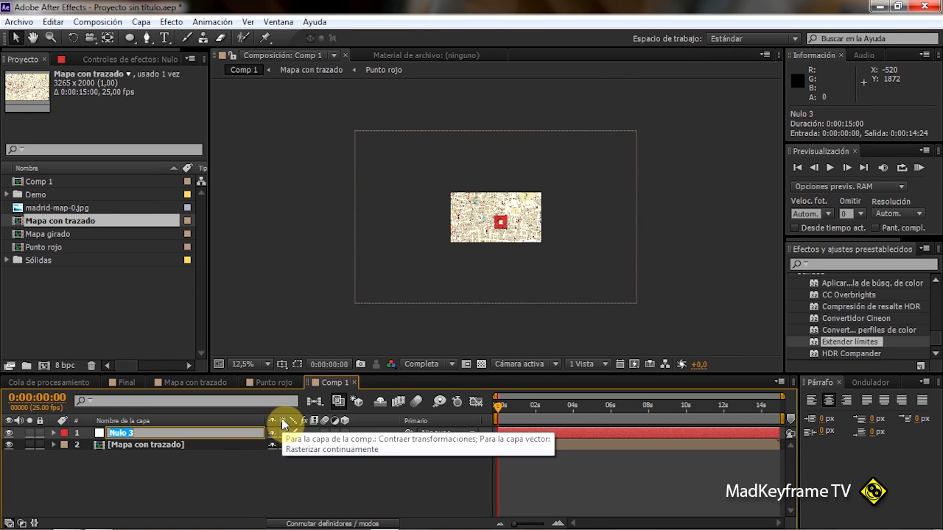
text(Control de cámara)
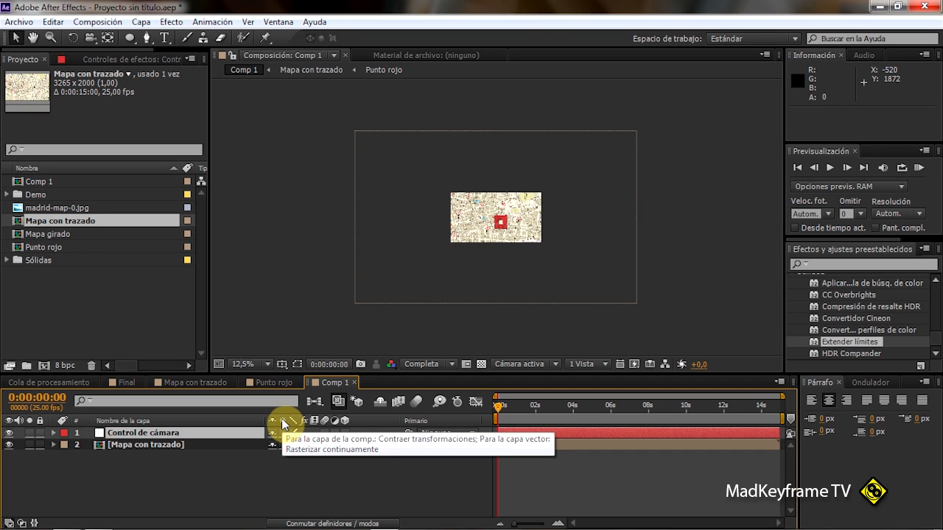
click(271, 468)
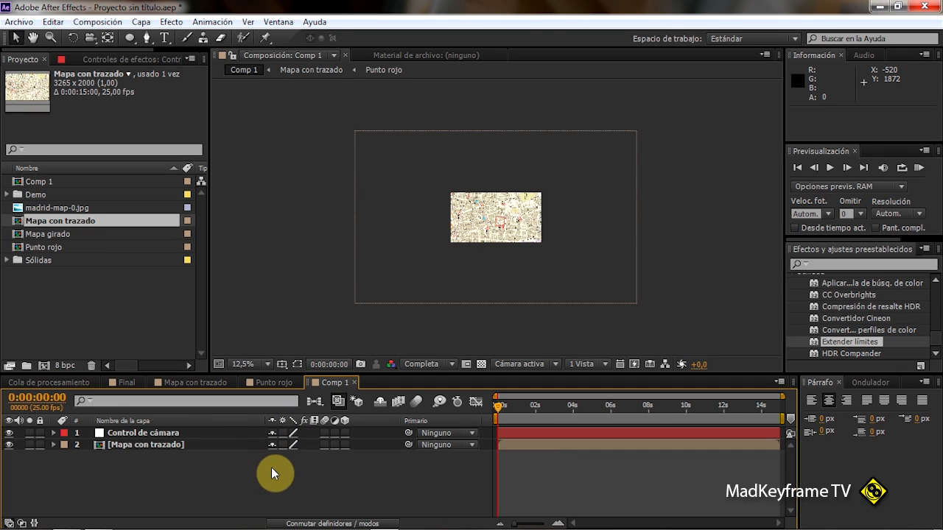
Step: Turn both the Control de cámara and Mapa con trazado layers into 3D layers
click(107, 433)
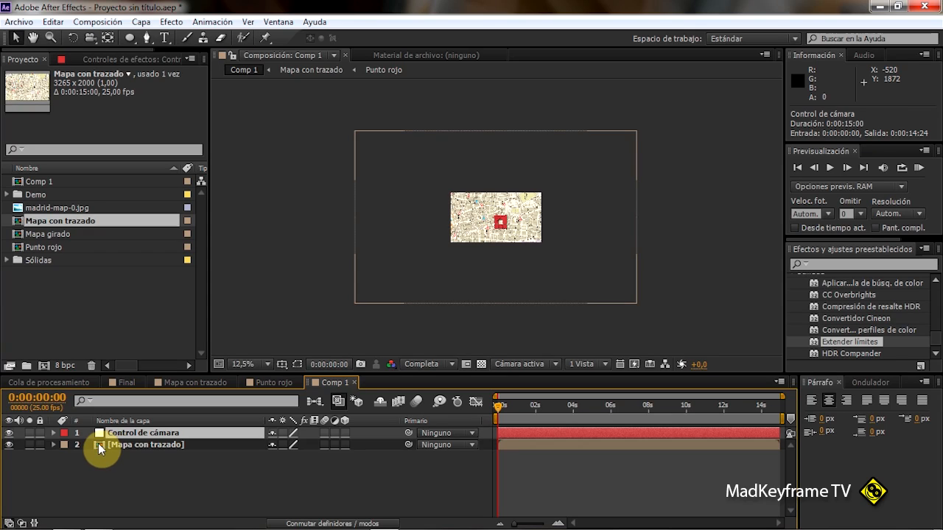
click(98, 444)
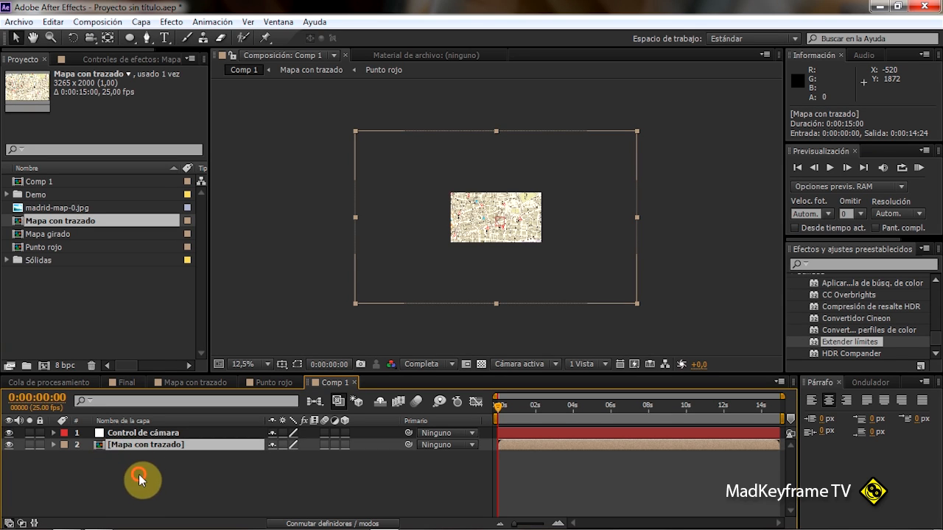
click(140, 479)
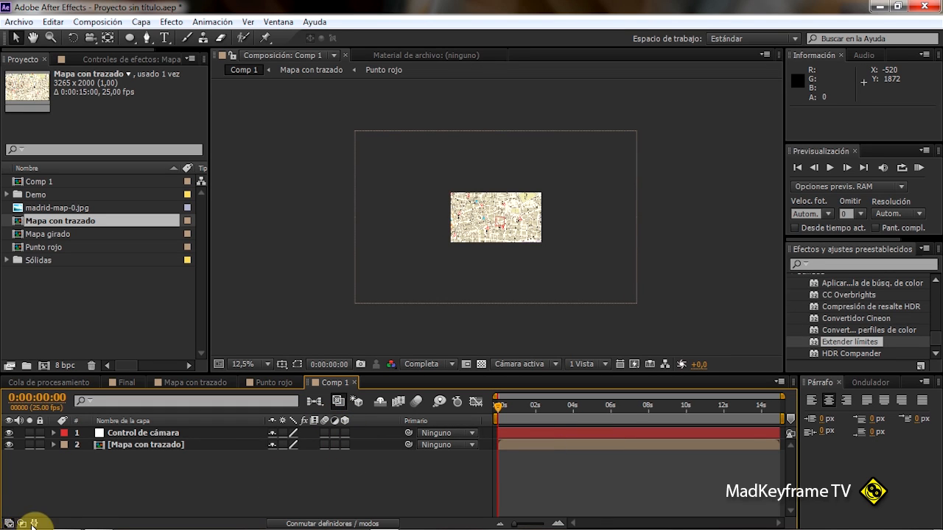
click(9, 523)
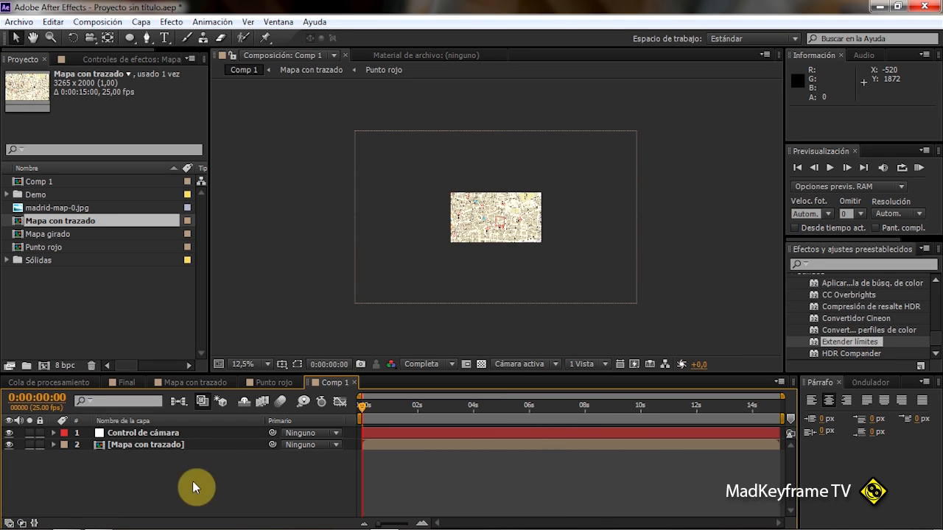
click(8, 523)
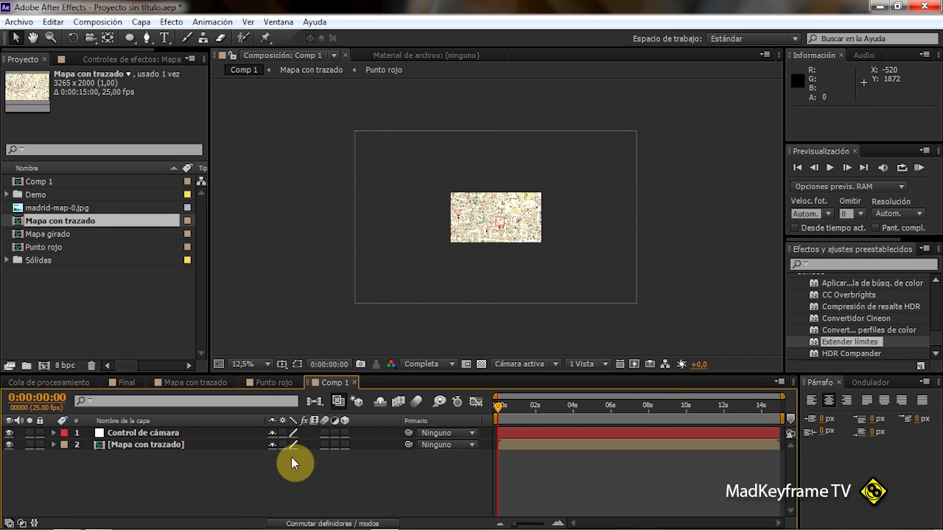
click(346, 432)
click(344, 445)
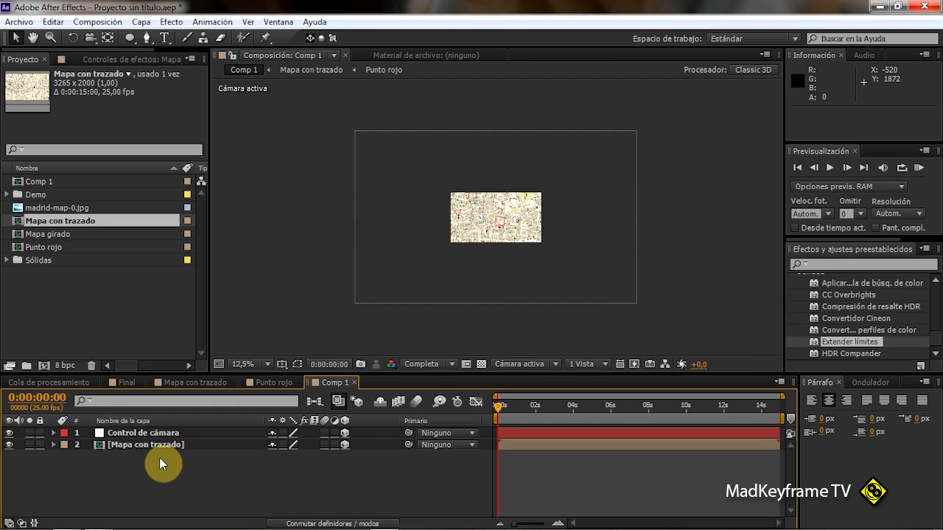
Step: Copy the Máscara 1 path of Mapa girado in Mapa con trazado and paste it into the position of Control de cámara in Comp 1
click(106, 436)
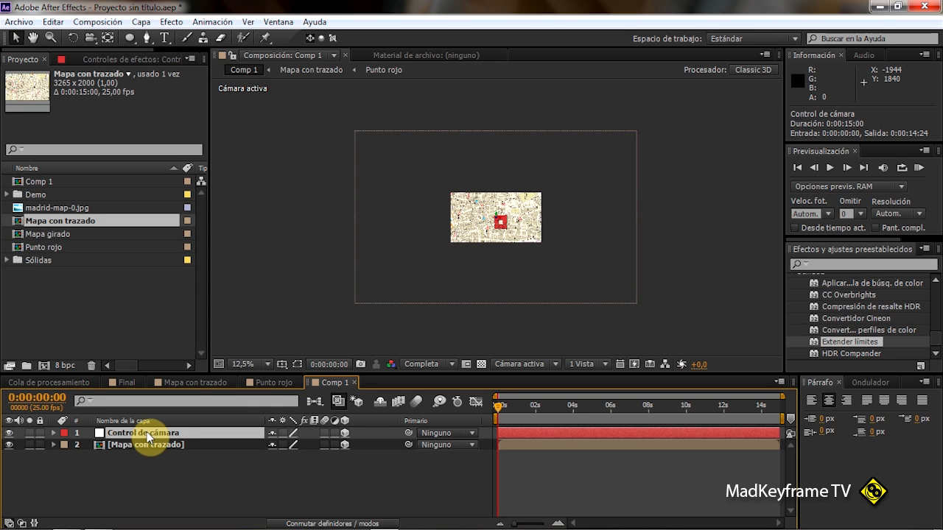
click(196, 382)
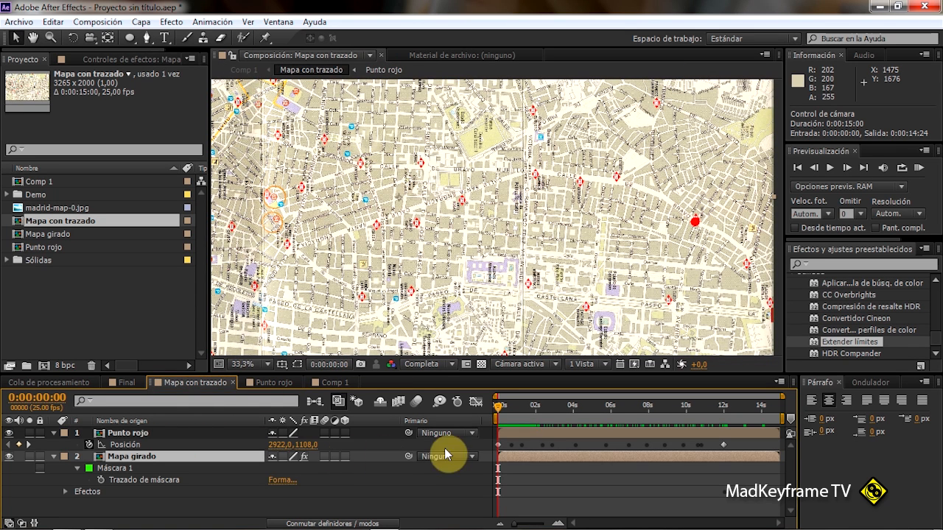
click(116, 468)
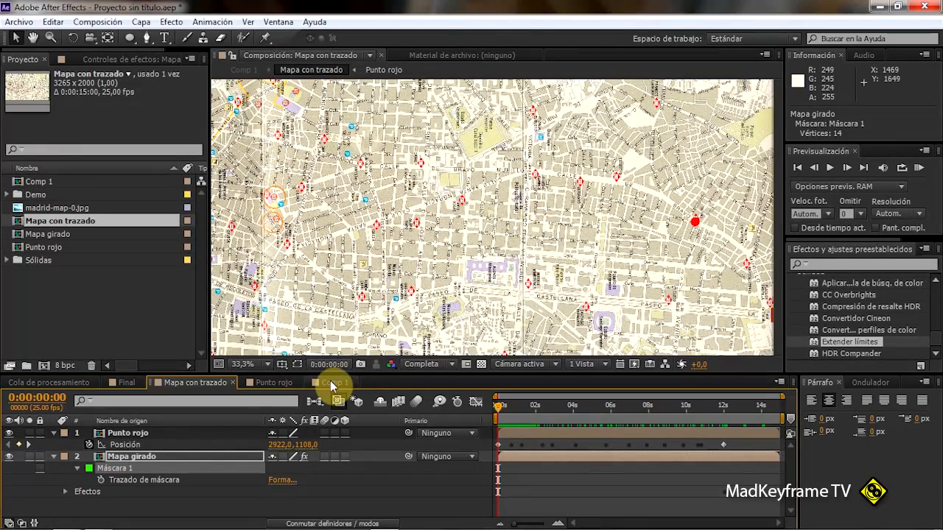
click(297, 363)
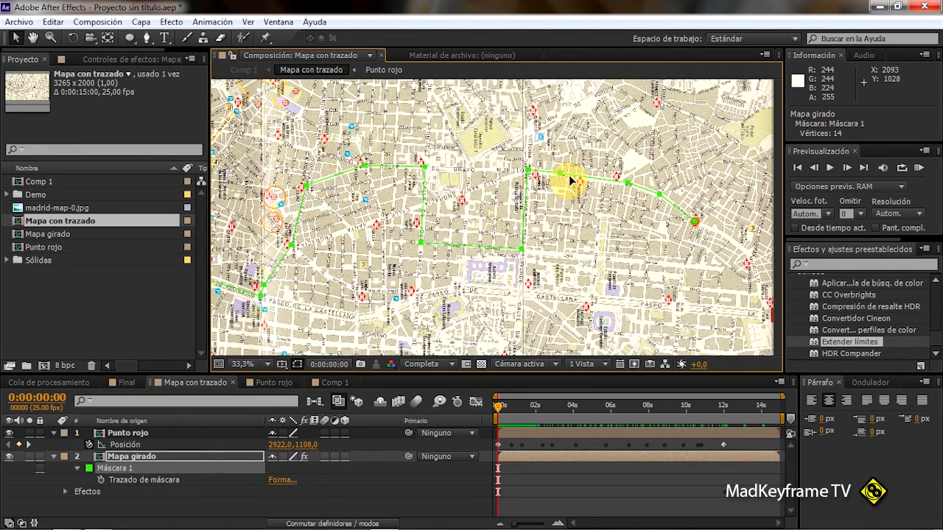
click(137, 482)
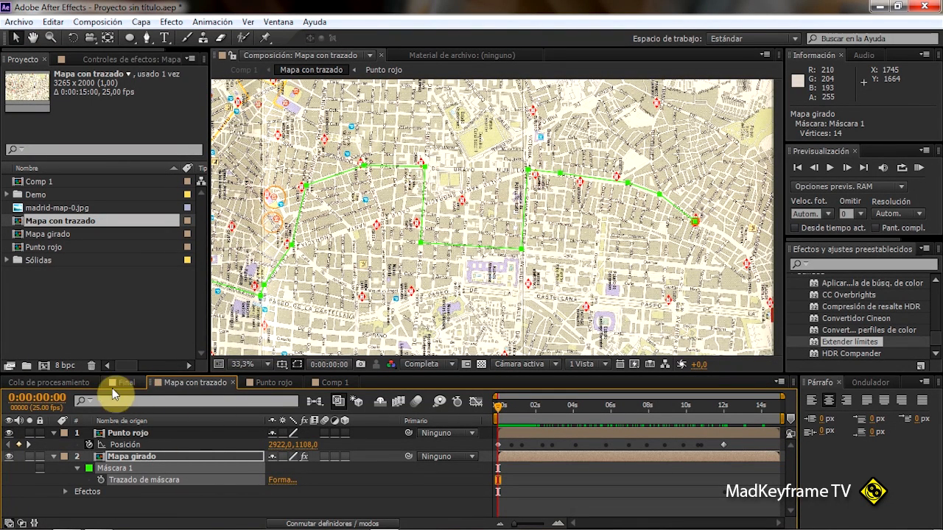
click(334, 384)
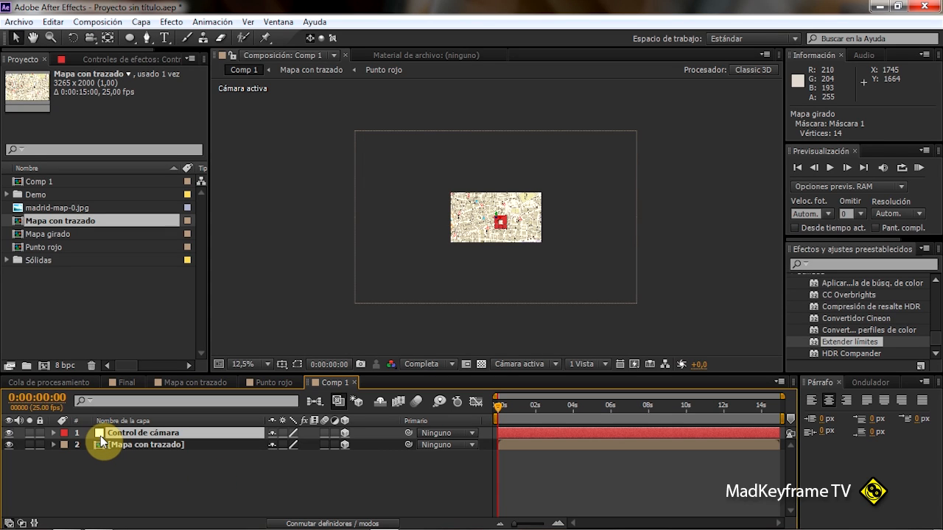
key(p)
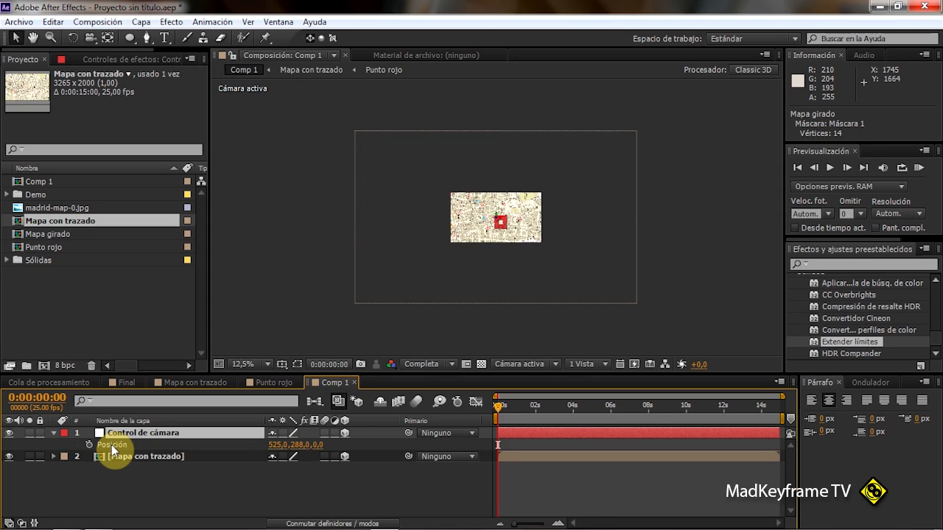
click(111, 445)
mouse_move(456, 524)
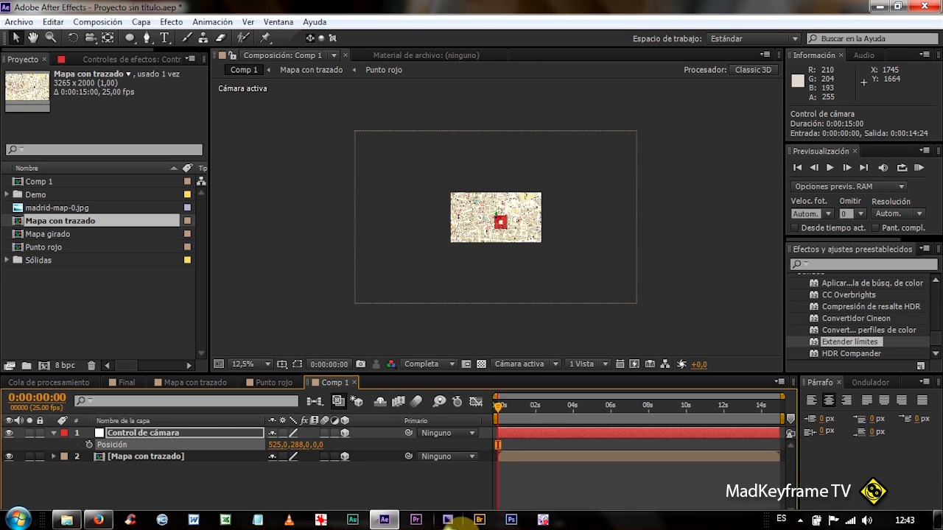
key(ctrl+v)
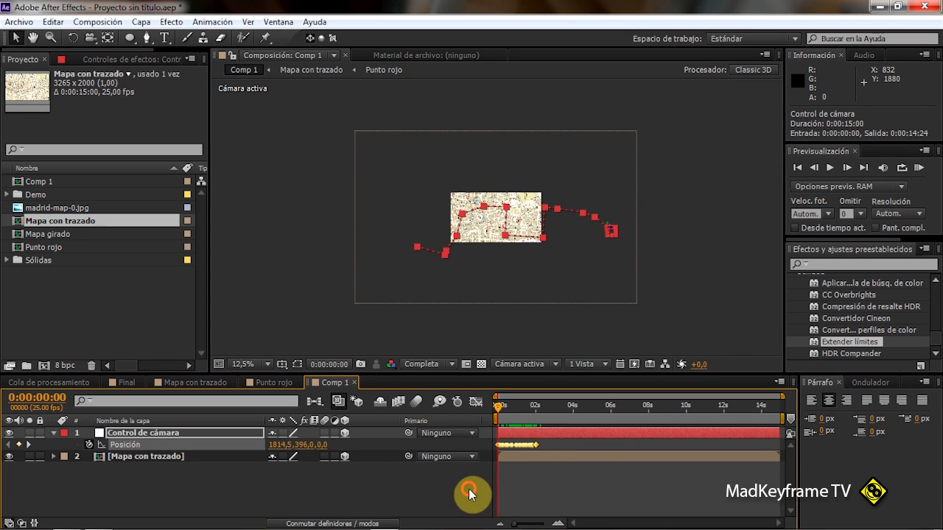
click(470, 493)
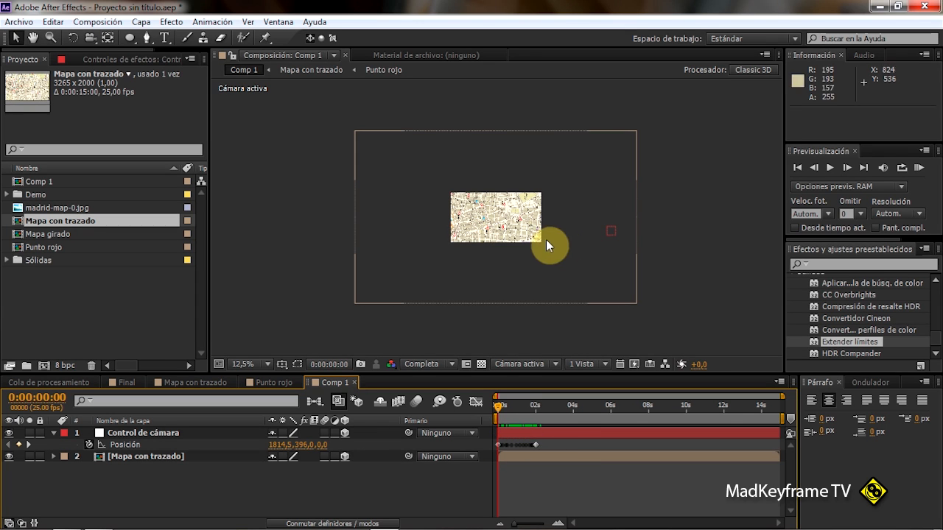
Step: Stretch the Control de cámara position keyframes so the last one falls at about 0:00:12:00, like Punto rojo's final keyframe in Mapa con trazado
click(272, 383)
click(332, 383)
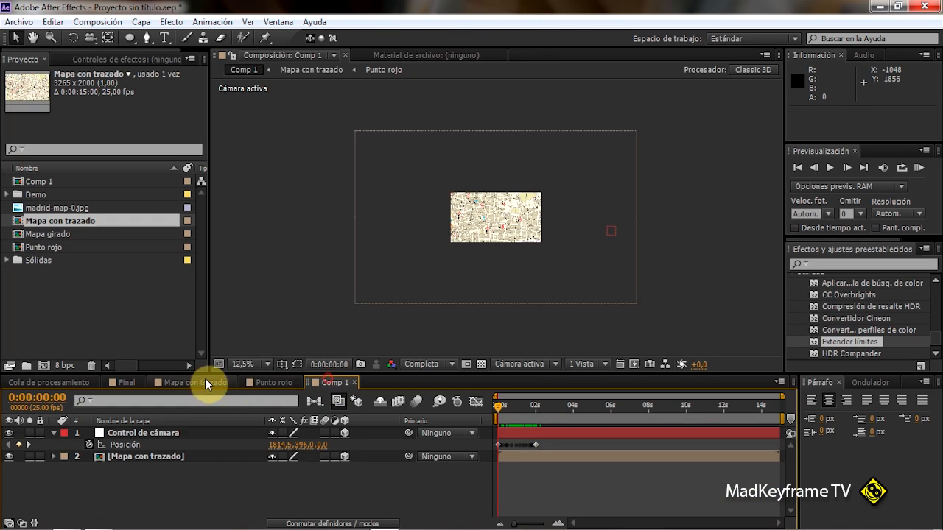
click(199, 382)
click(335, 383)
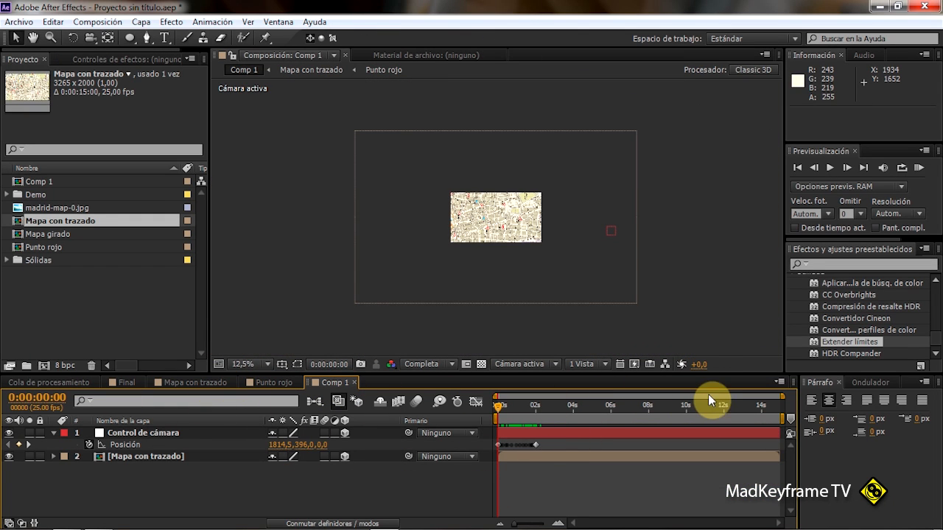
click(177, 381)
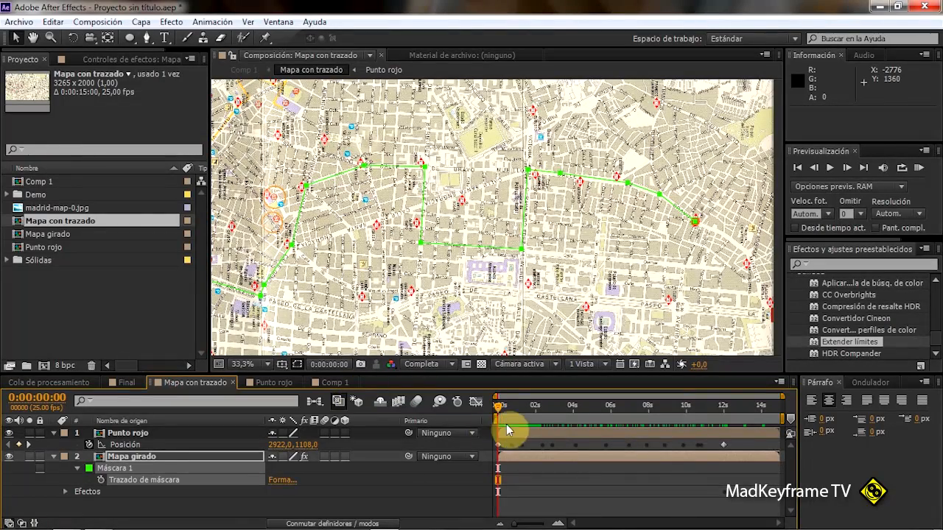
click(725, 407)
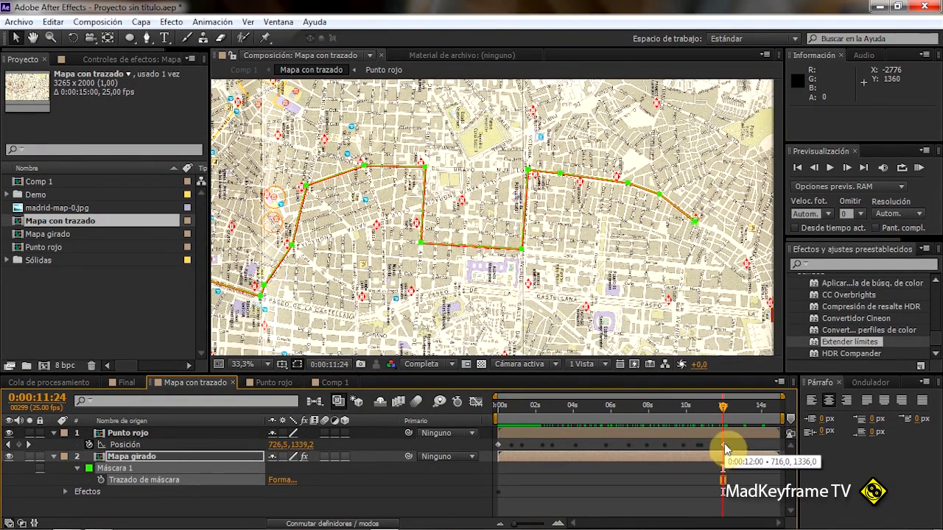
click(332, 383)
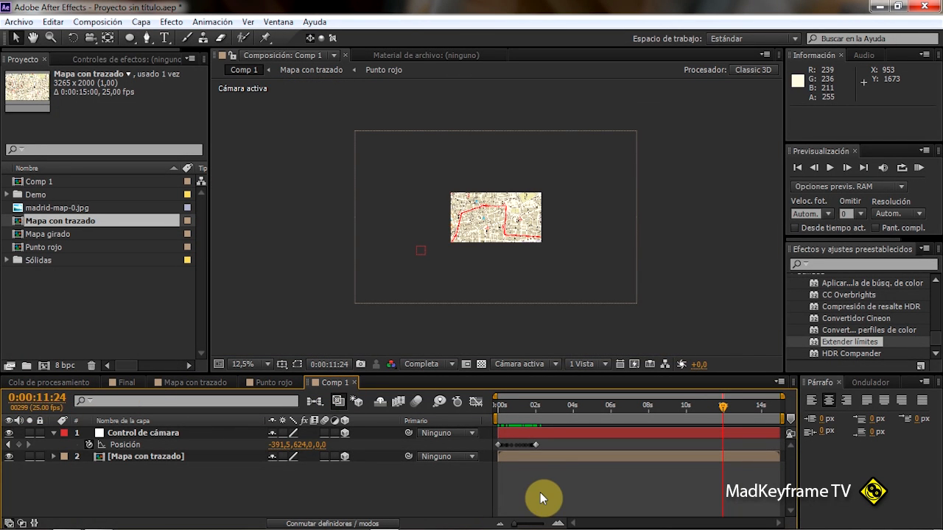
key(Page_Down)
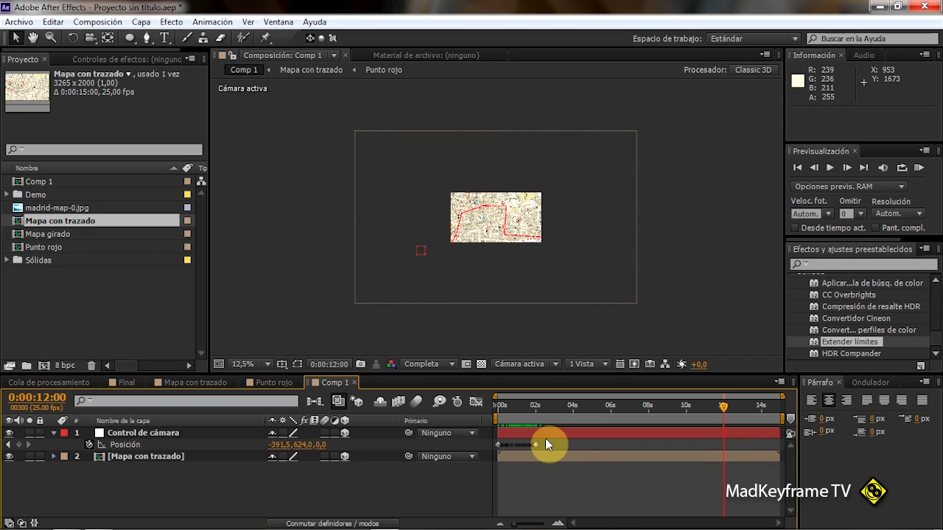
drag(536, 445, 723, 454)
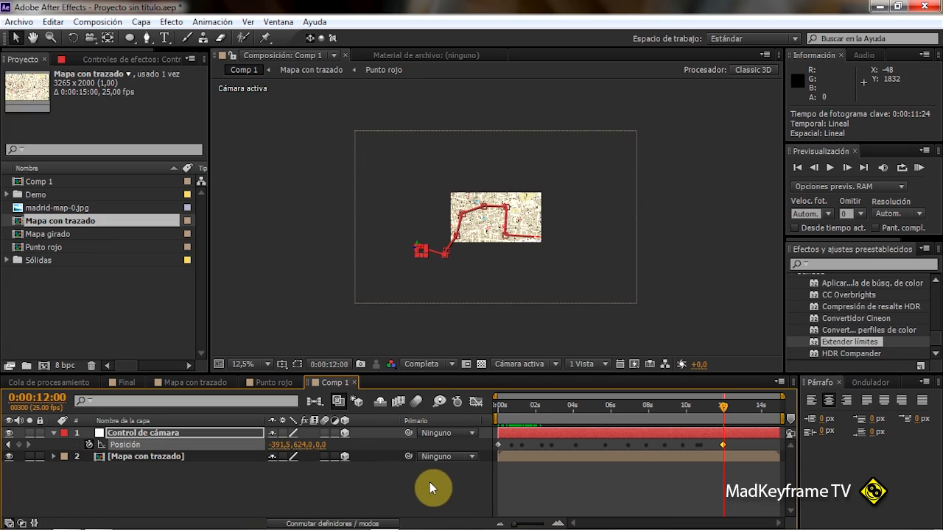
click(377, 486)
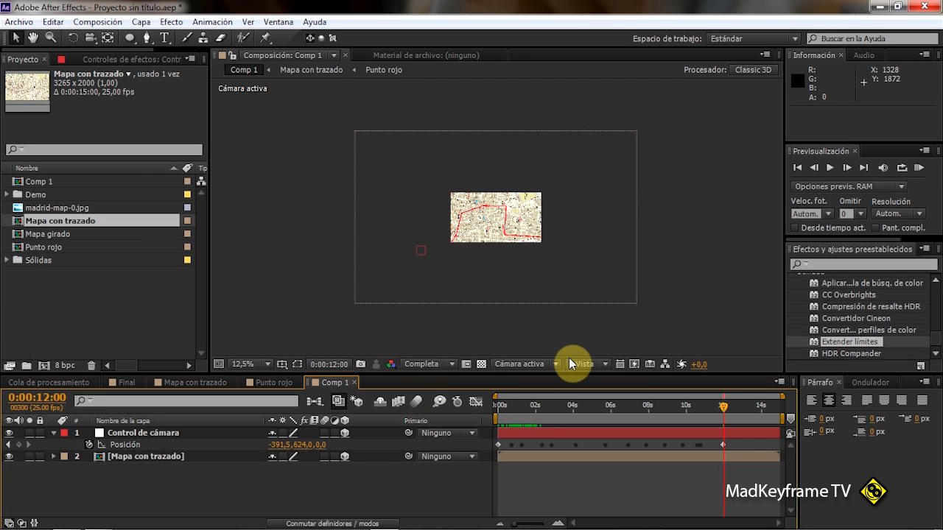
Step: Check the null against the red marker at 0:00:07:14 and set the Control de cámara label colour to Verde oscuro
key(period)
key(period)
key(period)
key(period)
drag(722, 406, 641, 412)
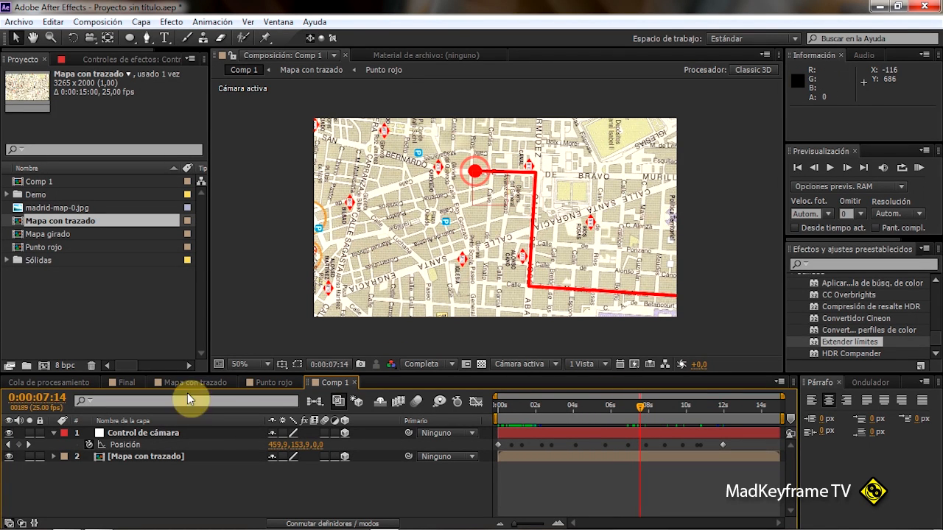
click(65, 435)
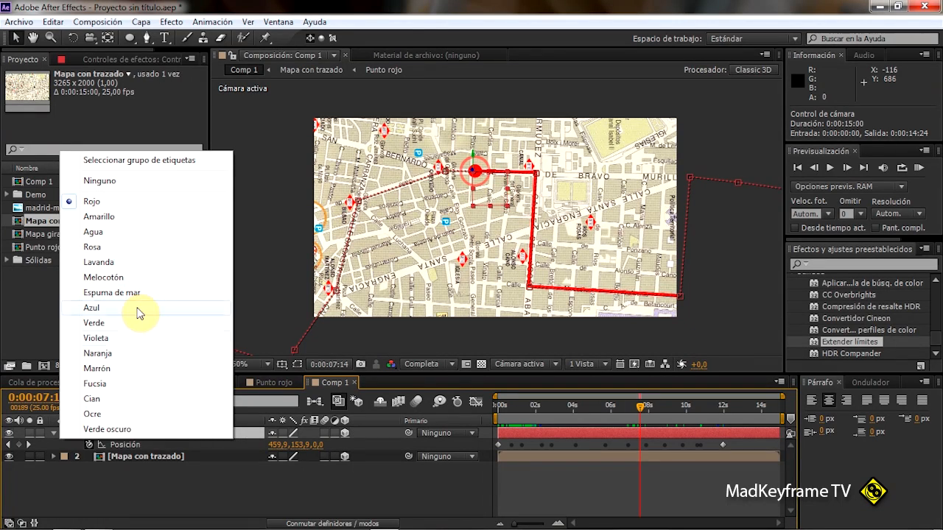
click(106, 431)
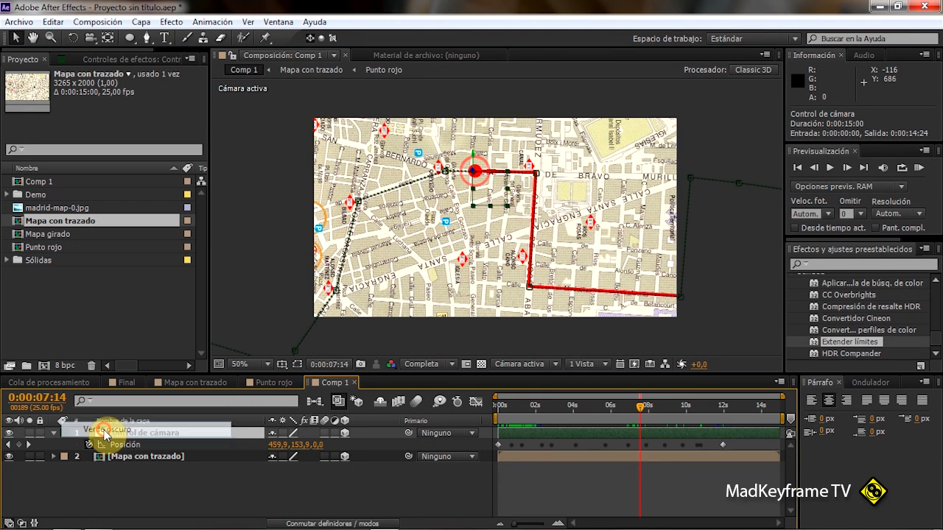
click(338, 492)
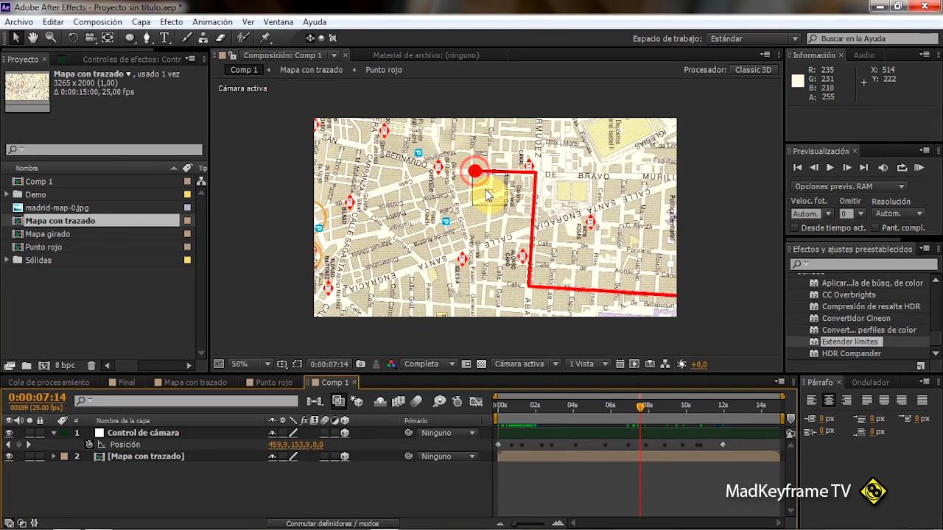
Step: Create a one-node camera with the 35 mm preset in Comp 1
drag(634, 408, 525, 418)
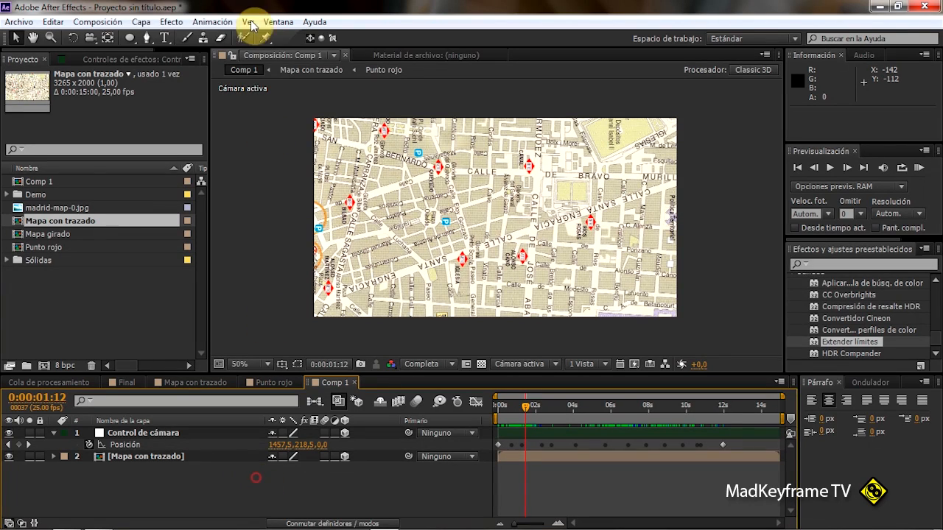
click(142, 23)
mouse_move(316, 31)
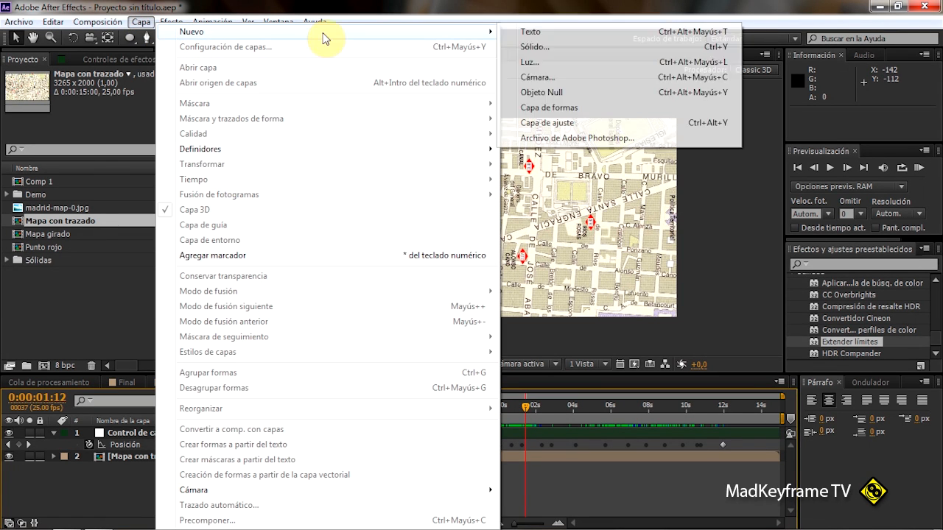
click(533, 77)
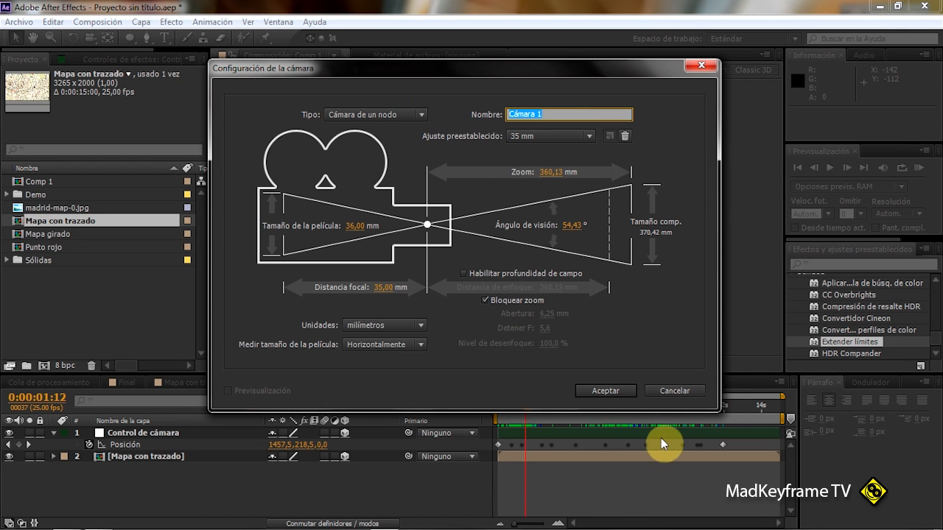
click(609, 389)
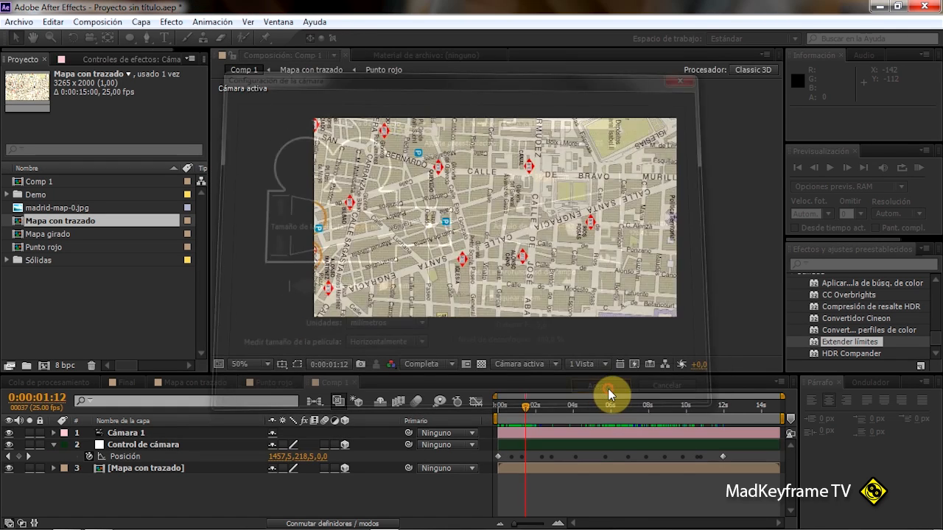
Step: Parent Cámara 1 to the Control de cámara null and check along the timeline that the view follows the red marker
mouse_move(525, 405)
mouse_down()
mouse_move(490, 413)
mouse_move(670, 422)
mouse_move(613, 422)
mouse_move(620, 430)
mouse_up()
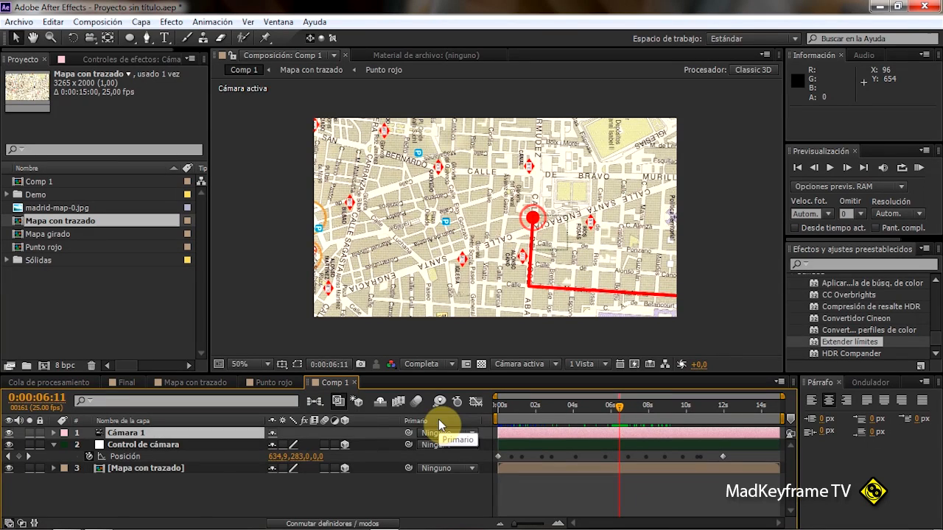
click(9, 523)
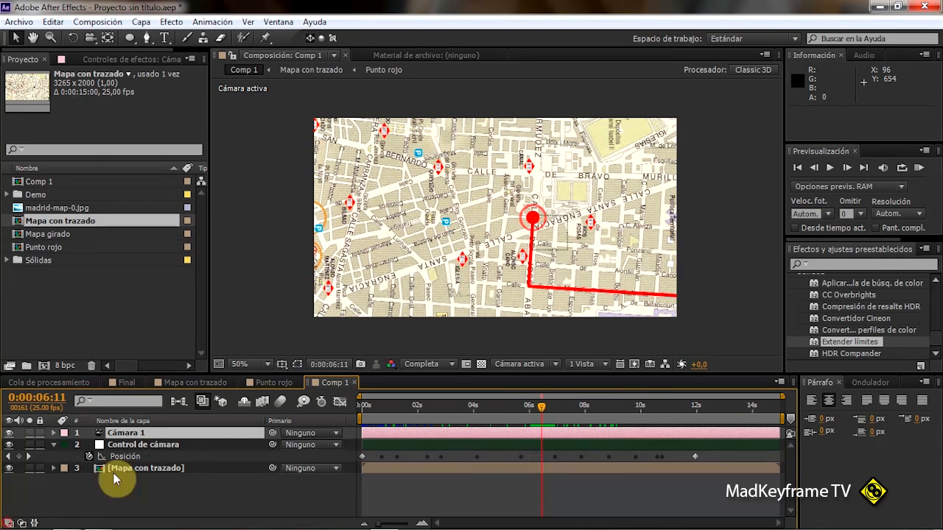
click(9, 523)
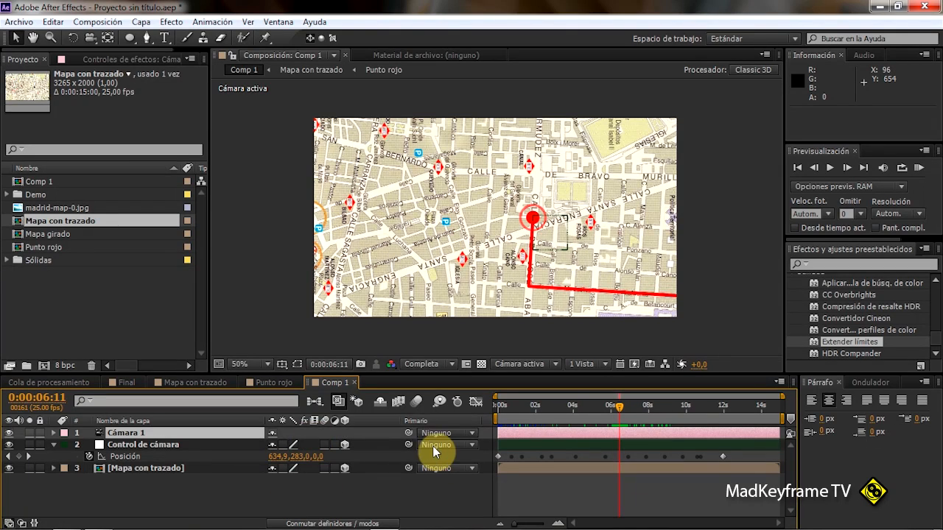
drag(409, 435, 106, 444)
drag(621, 407, 680, 442)
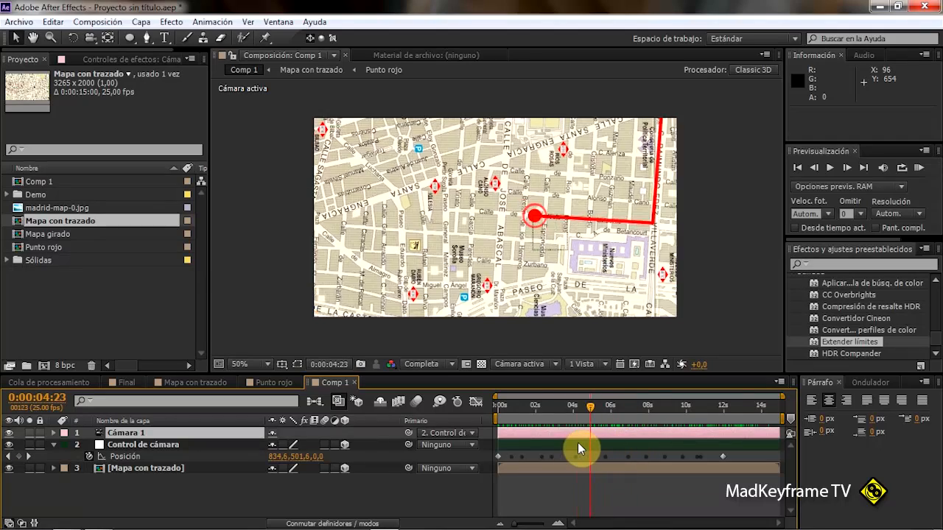
drag(495, 442, 509, 442)
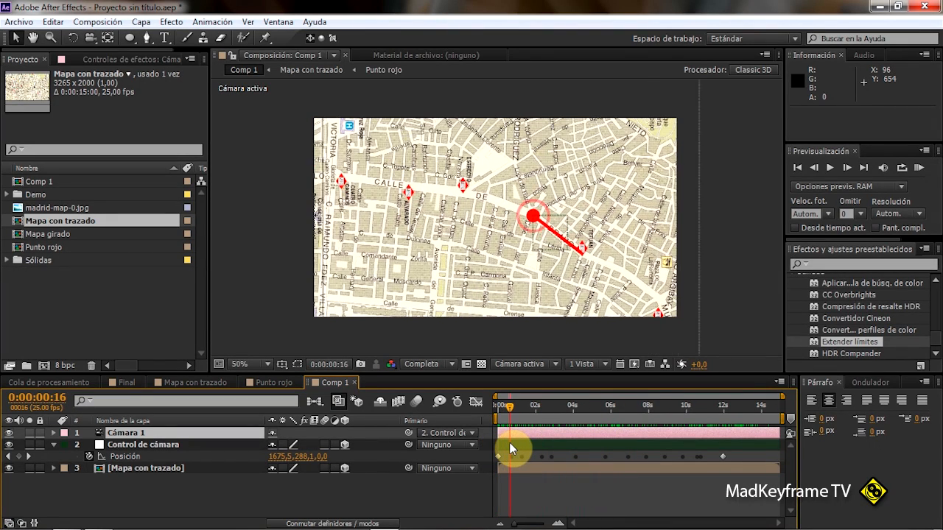
click(509, 442)
Step: Try a zoom of 1757,8 pixels in the camera options of Cámara 1, and undo the change
click(77, 433)
click(54, 433)
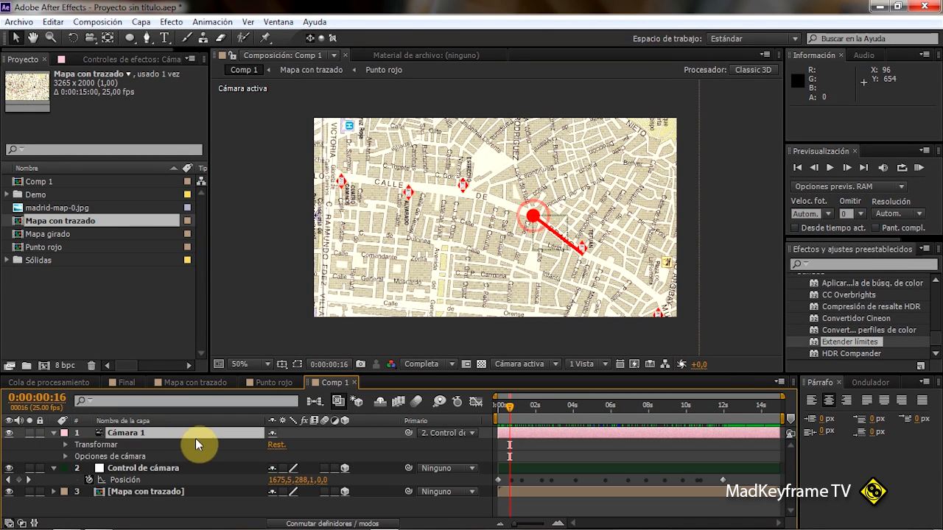
click(66, 456)
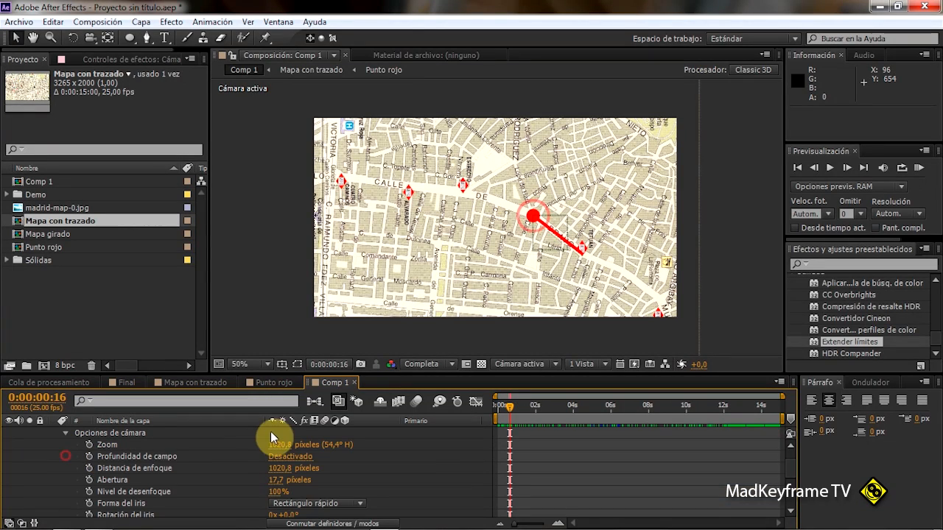
drag(293, 443, 790, 442)
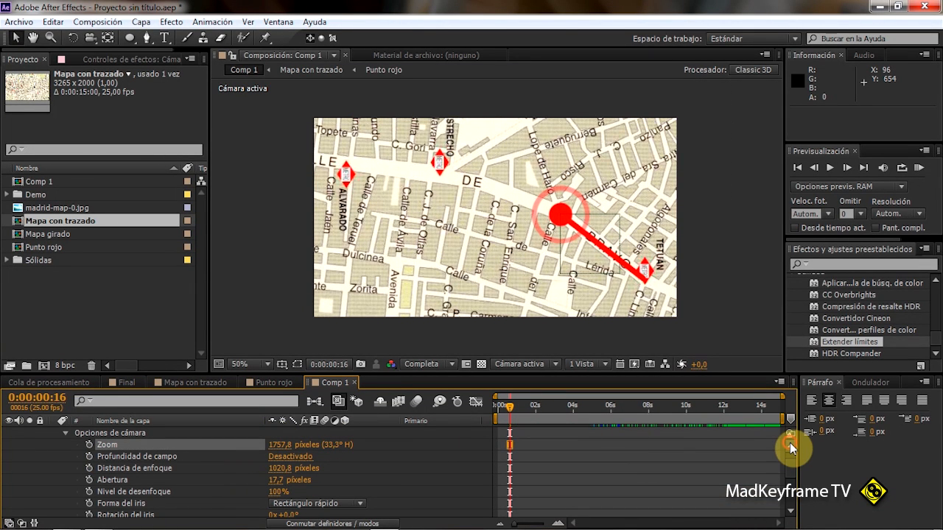
key(ctrl+z)
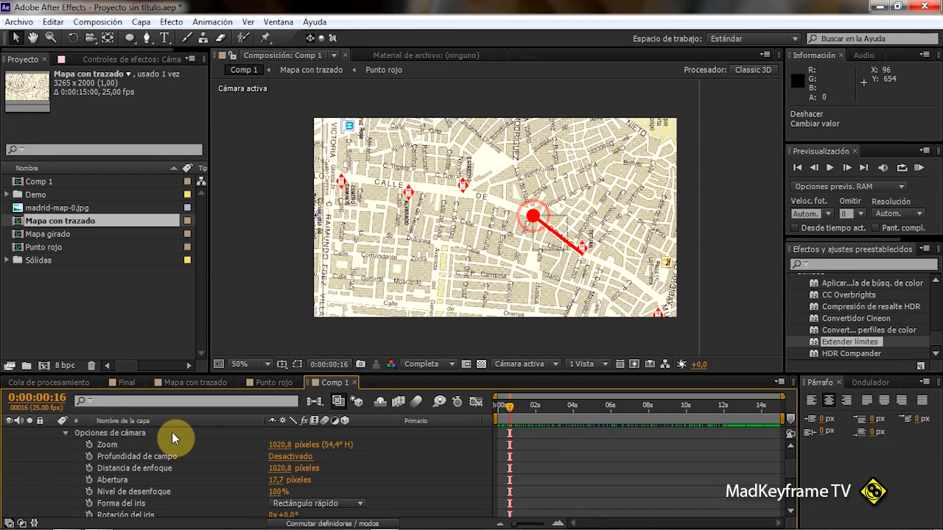
click(67, 433)
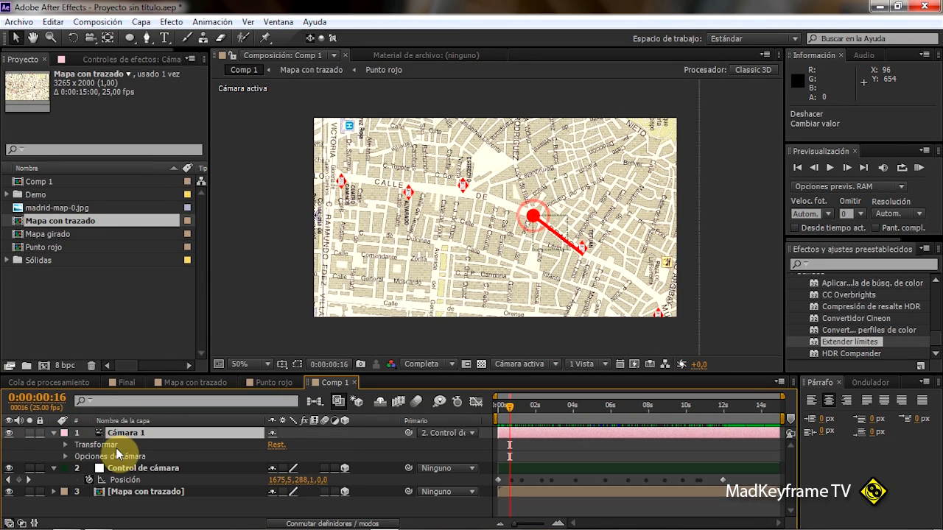
Step: Move Cámara 1 closer to the map at Z position -396,8 and set its Rotación X to 48°
click(66, 445)
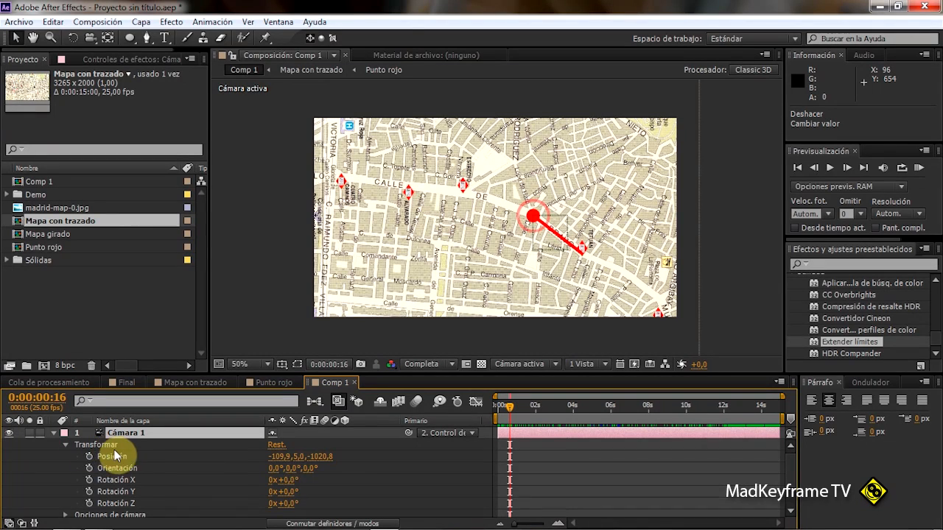
scroll(349, 467, down, 2)
scroll(350, 466, up, 2)
drag(325, 462, 705, 462)
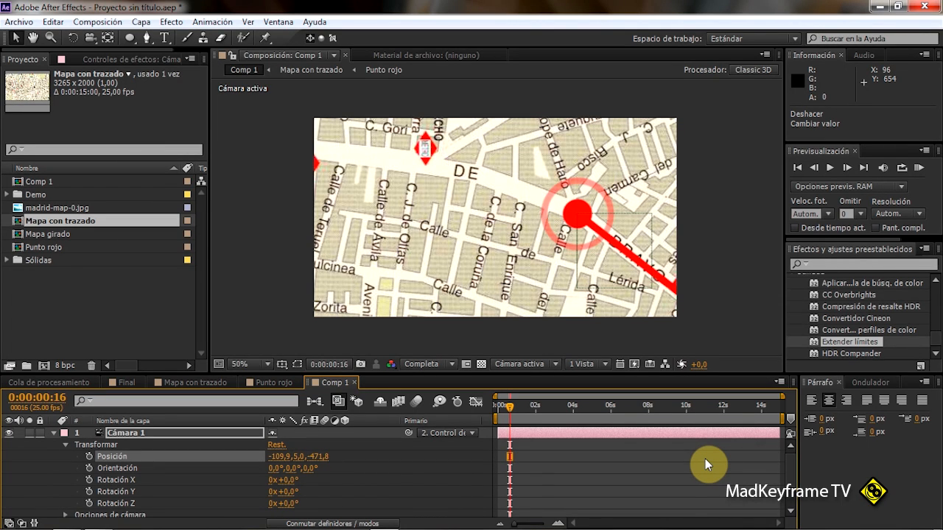
drag(321, 462, 373, 456)
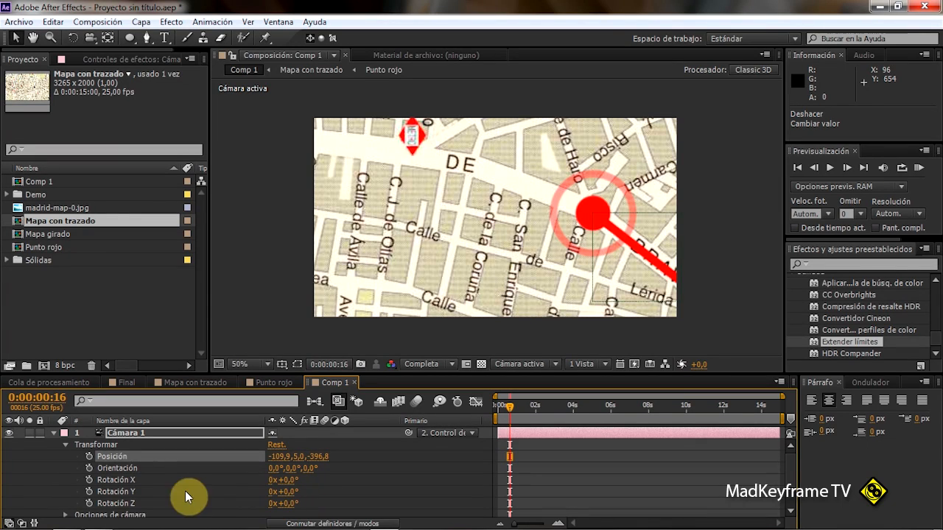
drag(286, 480, 324, 480)
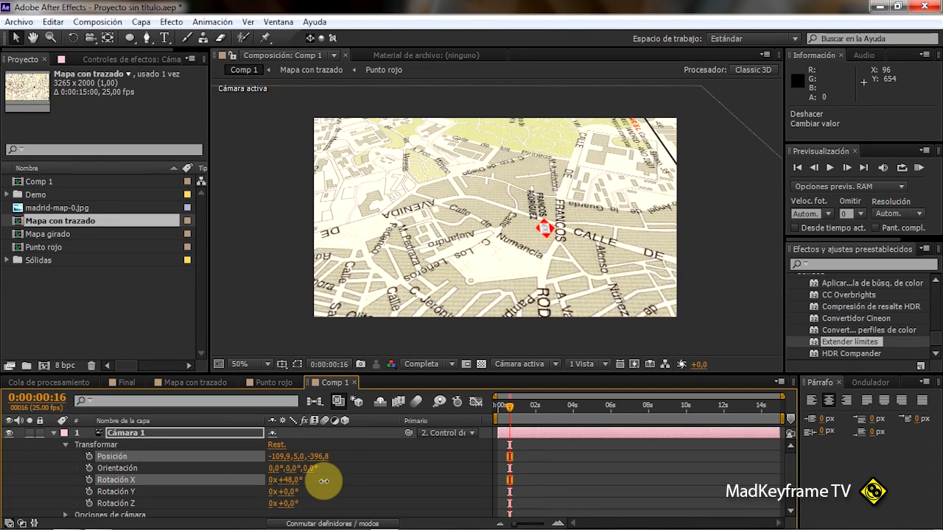
click(243, 480)
Step: Reframe the tilted view on the red marker by setting Cámara 1's position to -85,9, 221,0, -193,8
drag(298, 458, 567, 454)
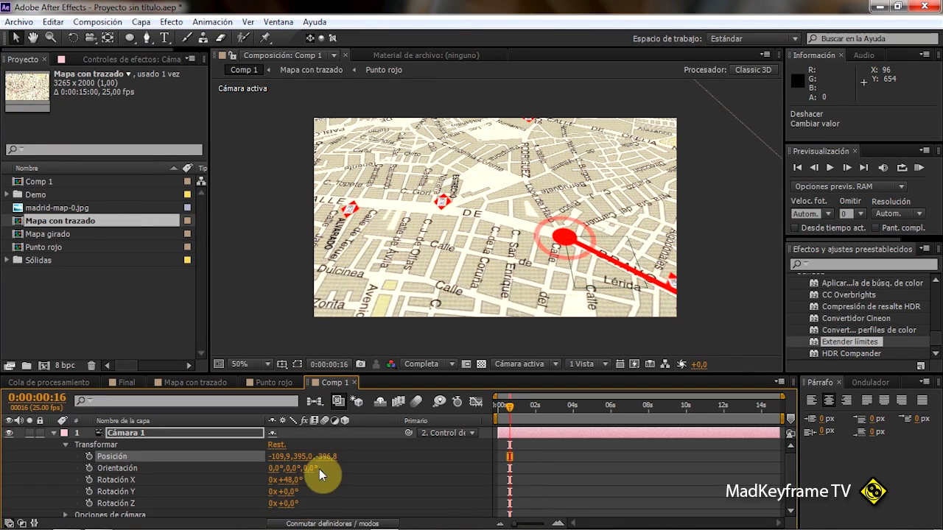
drag(324, 457, 370, 455)
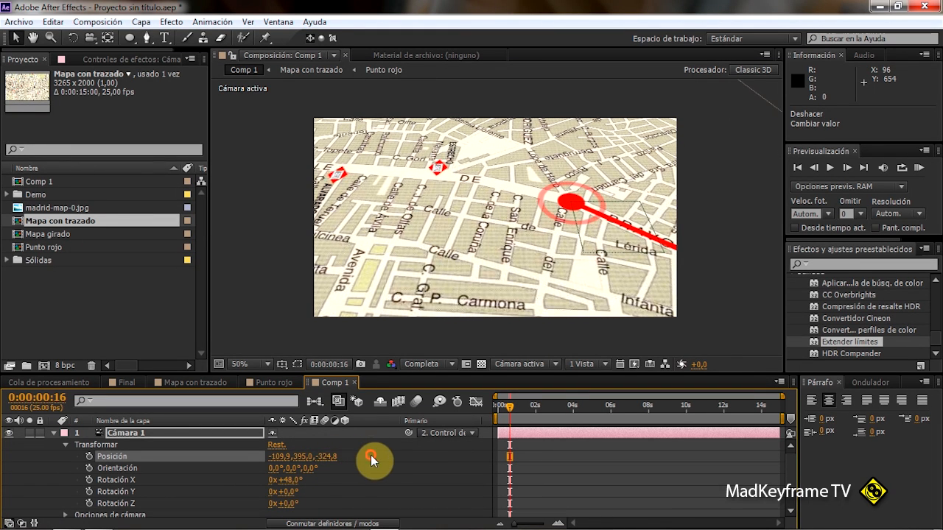
drag(277, 456, 368, 458)
mouse_move(304, 462)
mouse_down()
mouse_move(324, 458)
mouse_move(202, 461)
mouse_up()
drag(318, 456, 274, 454)
Step: Set initial keyframes at 0:00:00:00 for Cámara 1's Posición, Orientación, Rotación X, Rotación Y and Rotación Z
drag(508, 406, 483, 404)
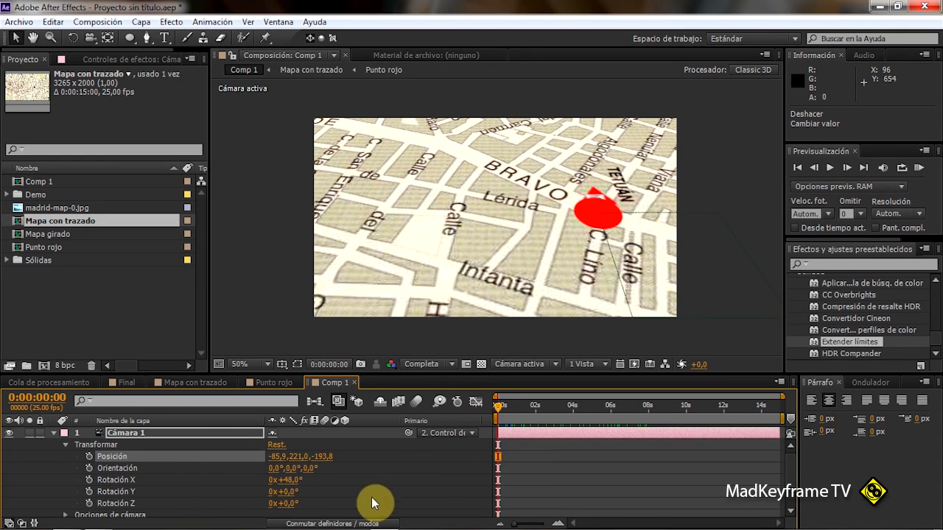
click(89, 456)
click(88, 468)
click(88, 479)
click(89, 492)
click(88, 503)
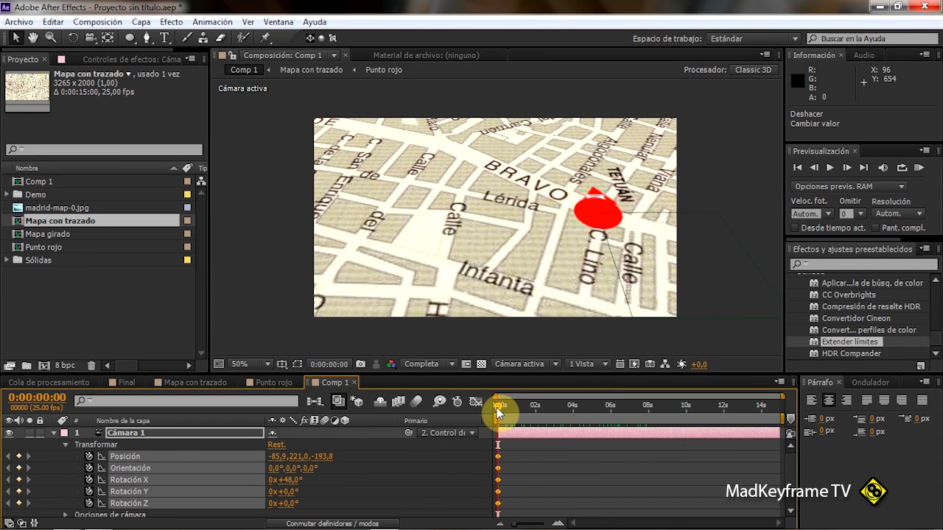
Step: At 0:00:05:01, keyframe Cámara 1 with position -42,9, 175,0, -142,8, Rotación Z 24° and Rotación X 53°
drag(498, 413, 590, 410)
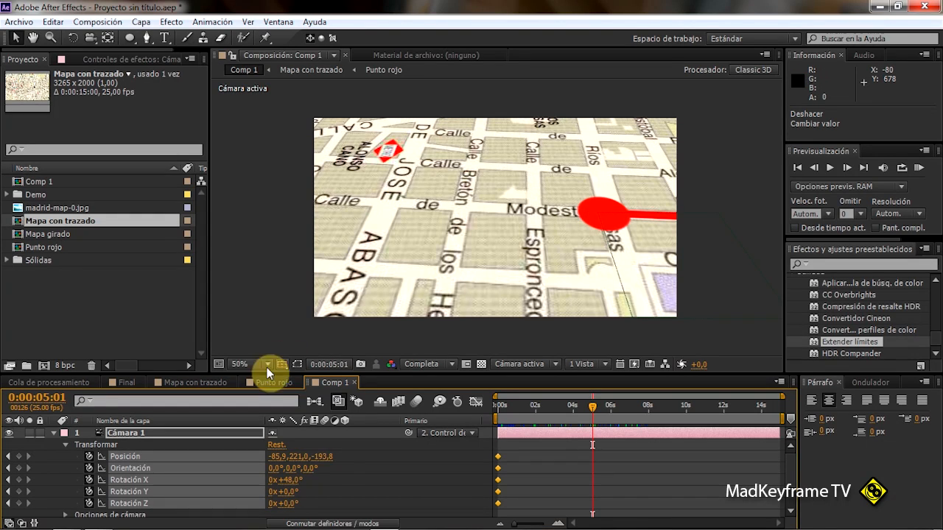
drag(327, 458, 299, 454)
drag(275, 503, 305, 501)
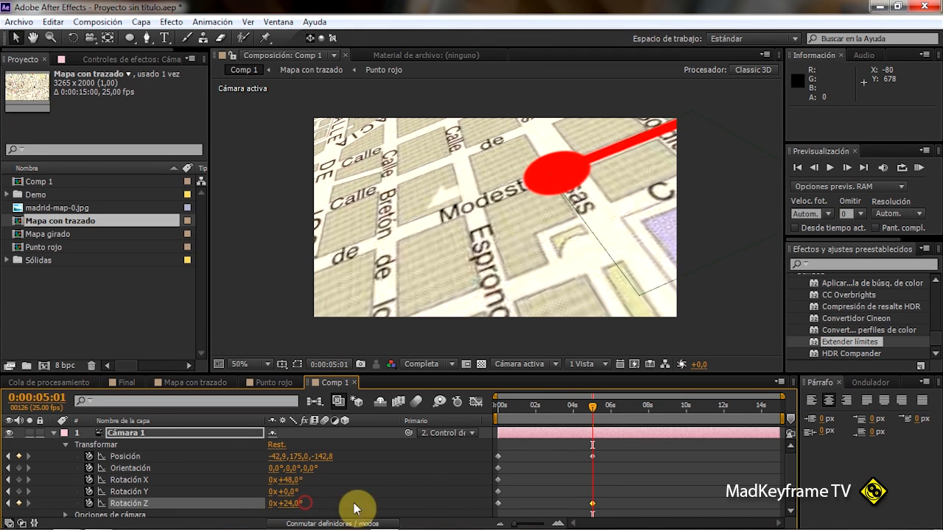
drag(293, 486, 294, 479)
Step: At 0:00:12:01, keyframe a wide view of the route with Cámara 1's position 376,1, 414,0, -850,8, Rotación X 32° and Rotación Z 1°
drag(590, 405, 648, 418)
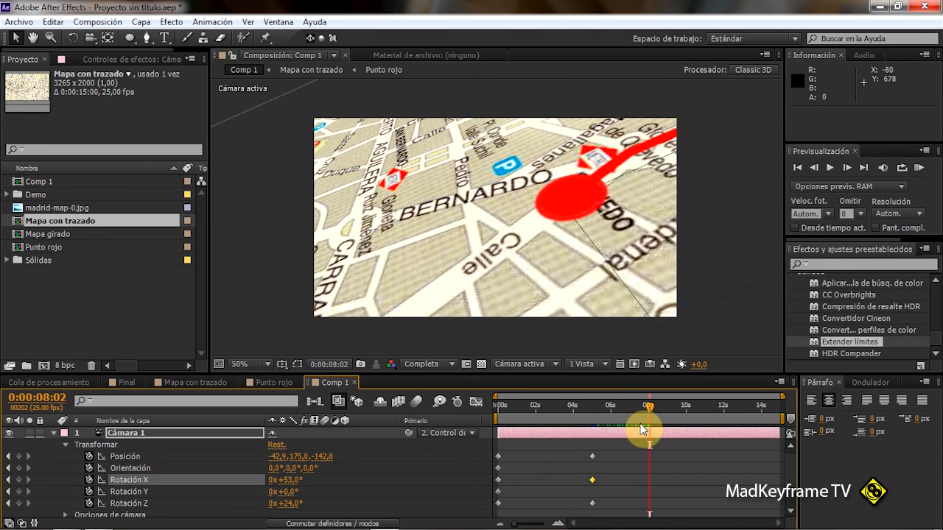
drag(647, 406, 731, 431)
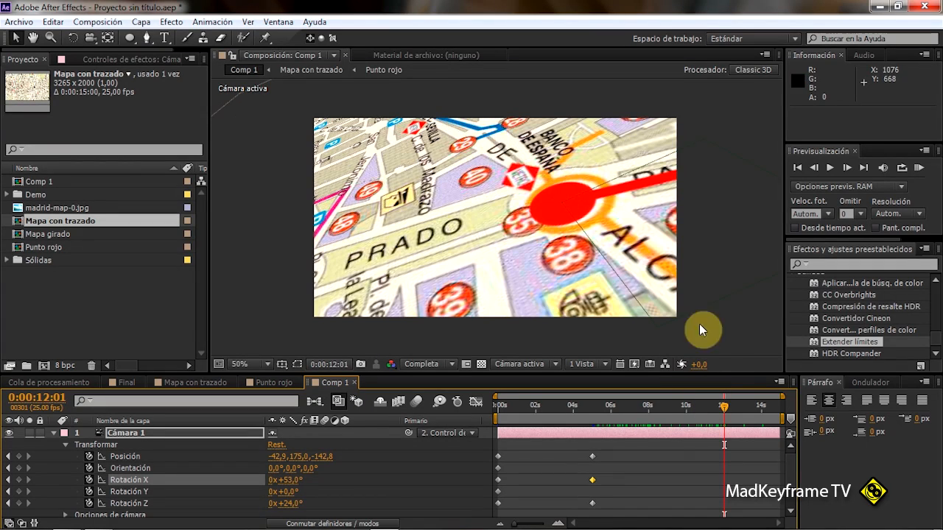
click(564, 220)
click(682, 394)
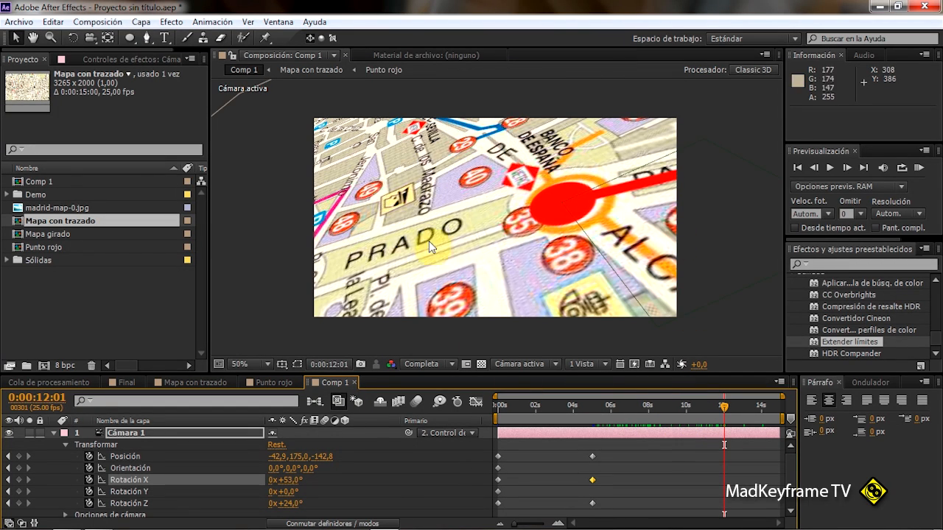
key(ctrl+z)
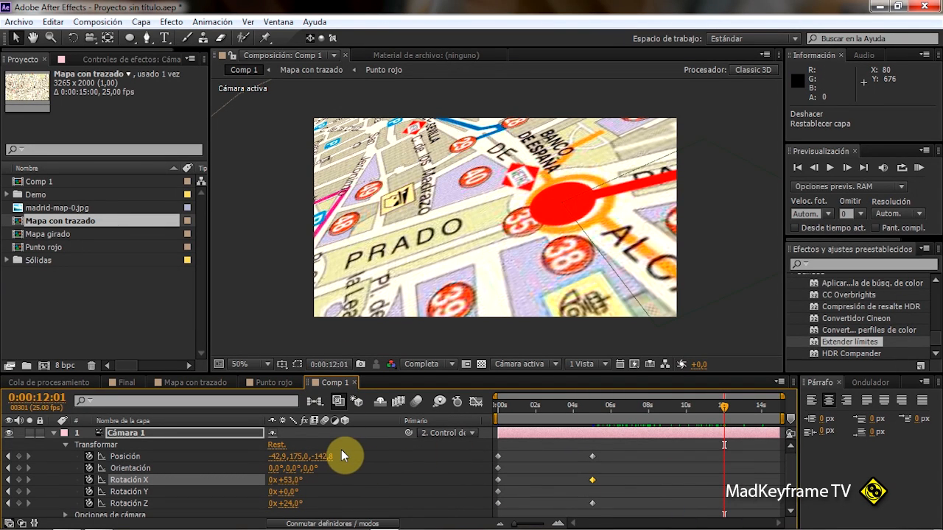
drag(324, 456, 237, 458)
drag(293, 505, 368, 447)
drag(282, 457, 401, 455)
drag(326, 462, 133, 452)
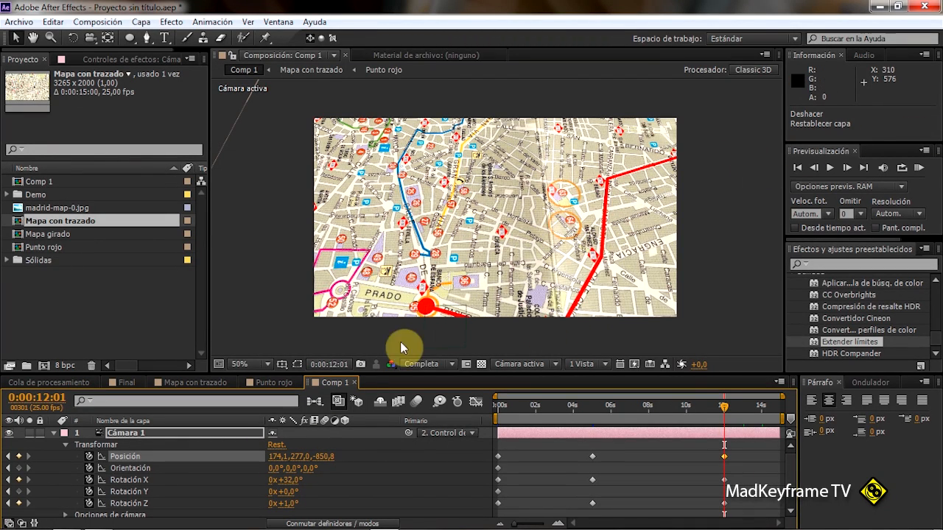
drag(295, 456, 417, 457)
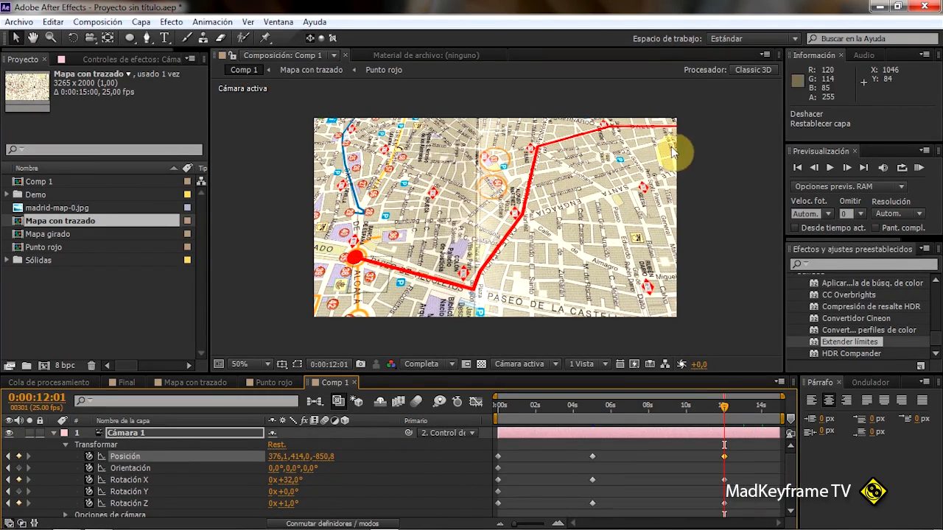
Step: Play a RAM preview of the camera animation from 0:00:00:00
drag(724, 407, 491, 432)
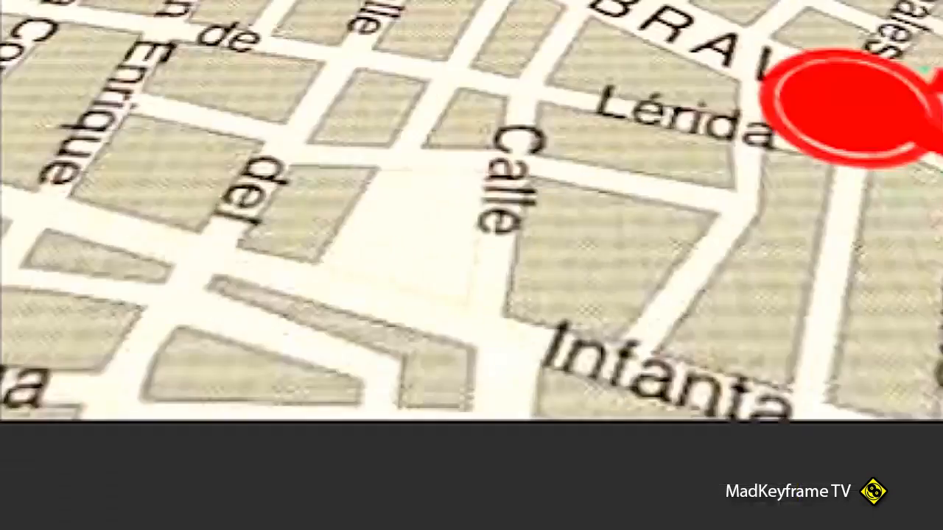
mouse_move(499, 405)
mouse_down()
mouse_move(538, 404)
mouse_move(492, 405)
mouse_up()
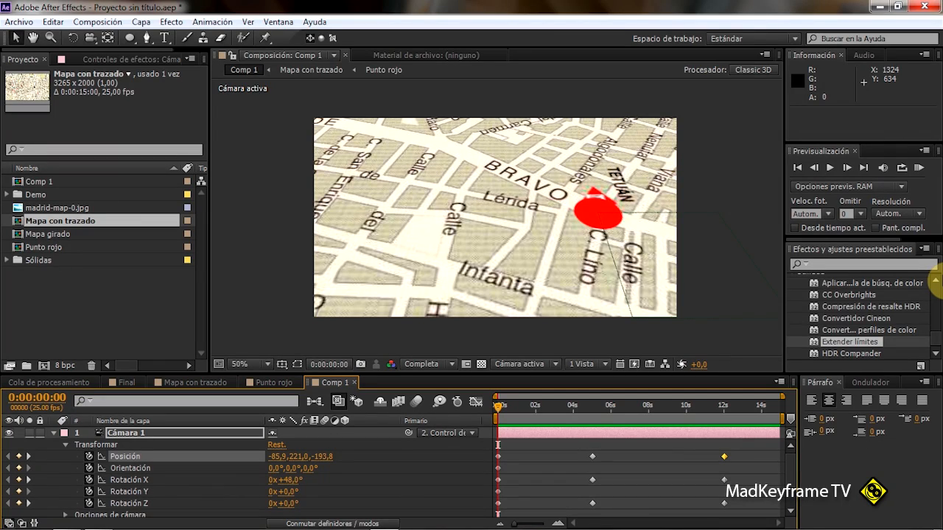
key(KP_0)
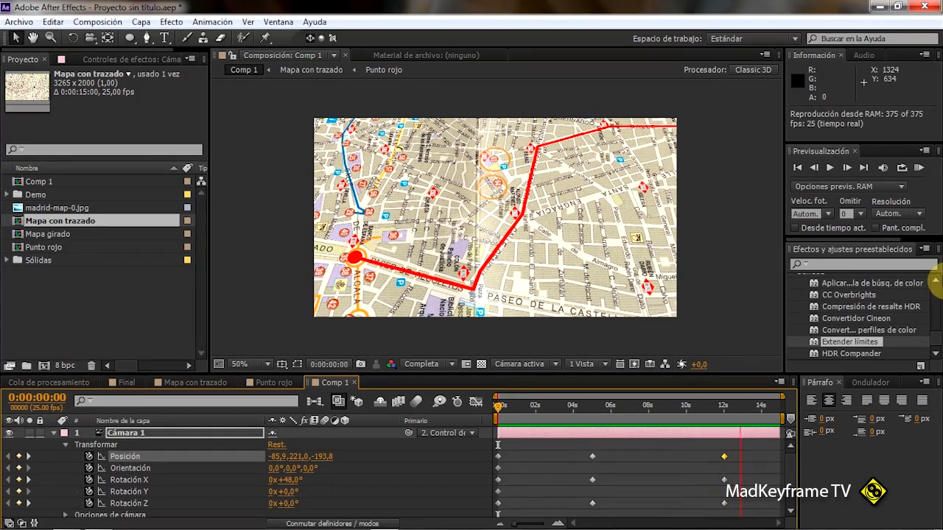
Step: At 0:00:06:14, add a Cámara 1 position keyframe with Y set to 352,2 to bring the red marker back into frame
click(602, 407)
drag(601, 410, 623, 412)
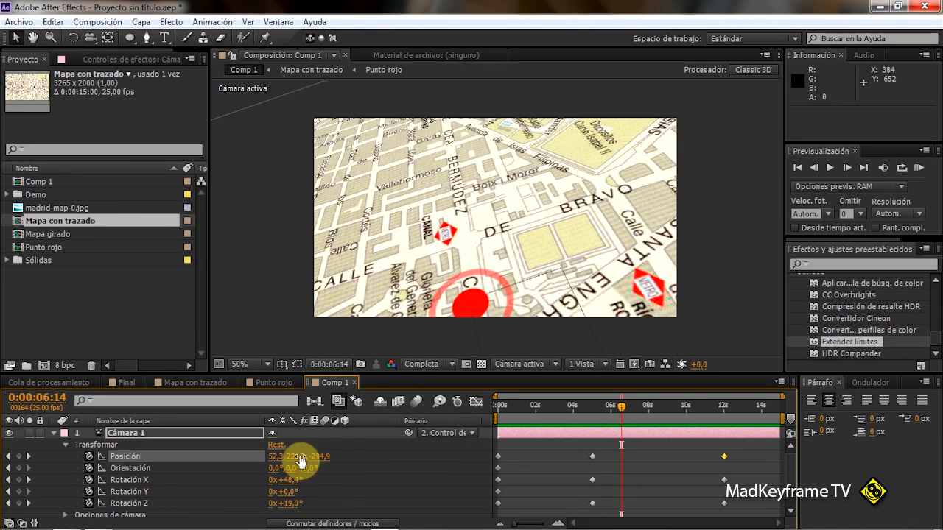
drag(293, 455, 384, 453)
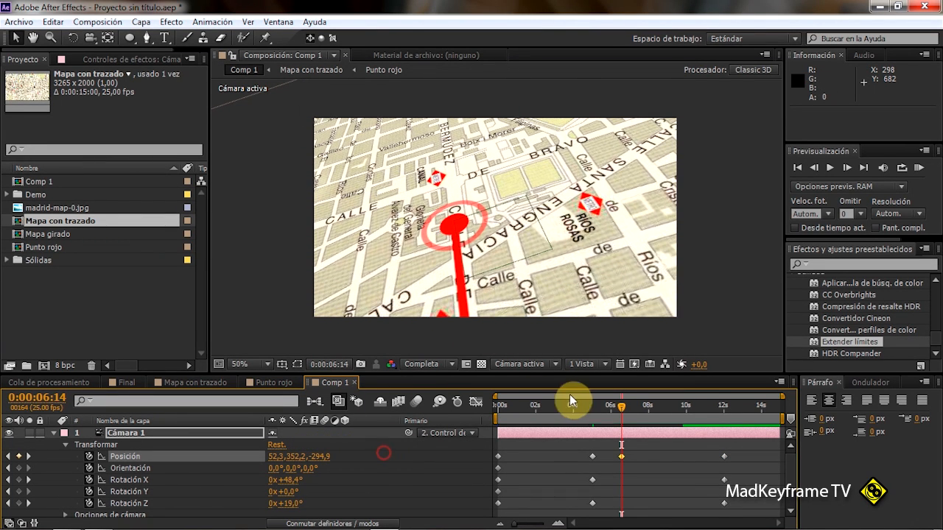
Step: Preview the camera animation in Comp 1 from around 0:00:05:00
drag(622, 406, 593, 410)
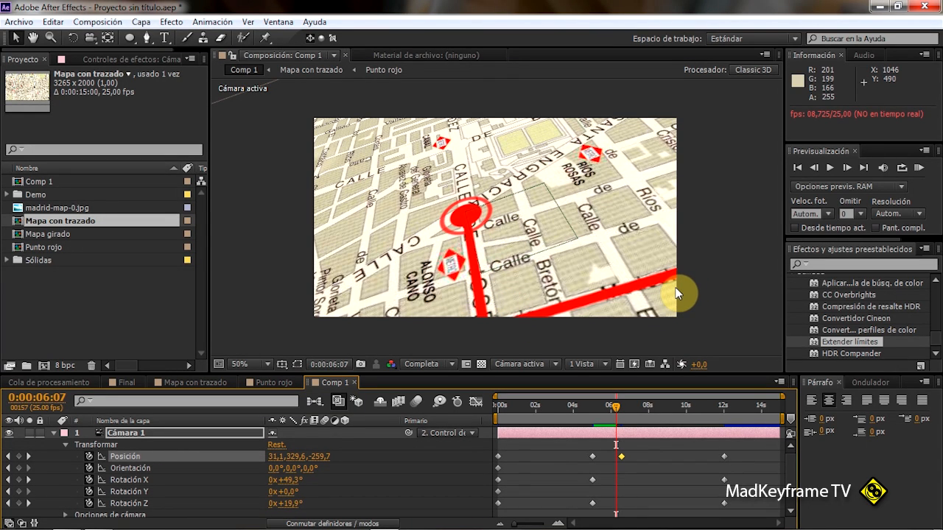
Step: In the Mapa con trazado composition, set Espaciado to 100% in Mapa girado's Trazo effect to turn the route into a dotted line
click(196, 382)
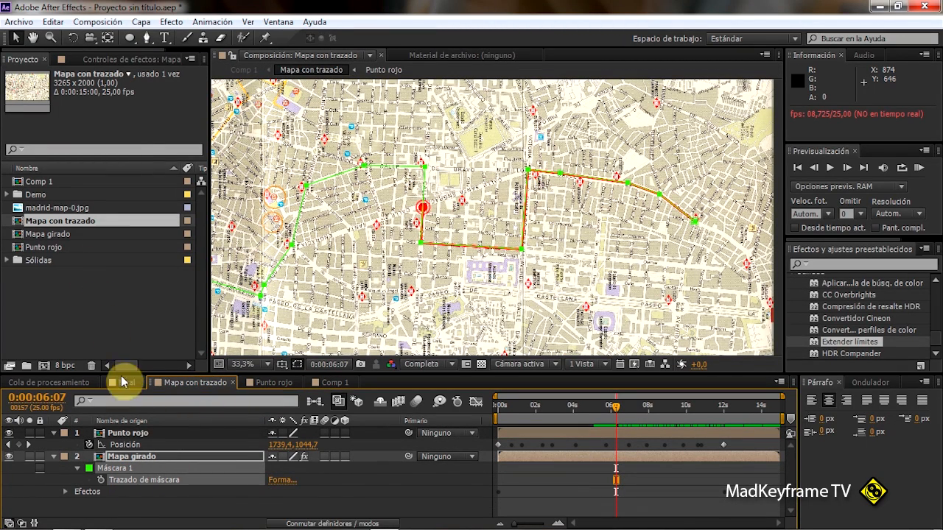
click(103, 61)
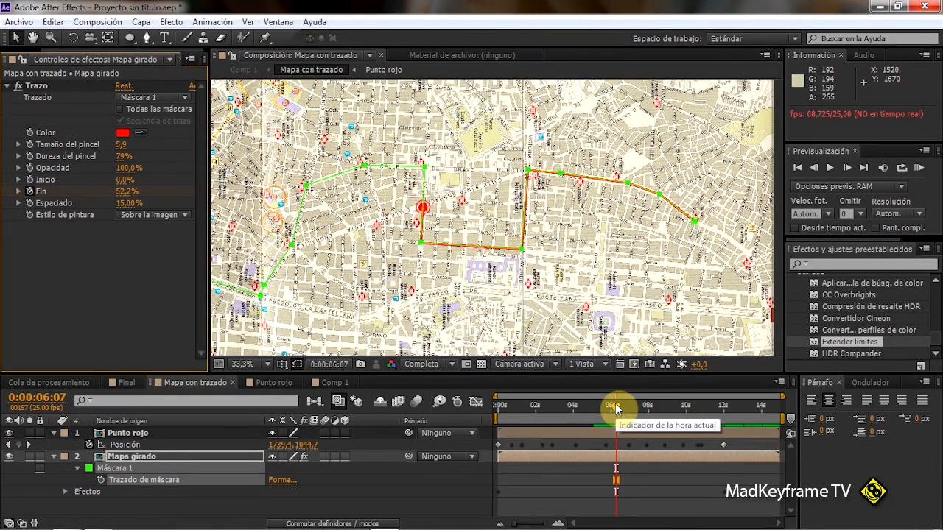
key(period)
key(period)
key(period)
key(period)
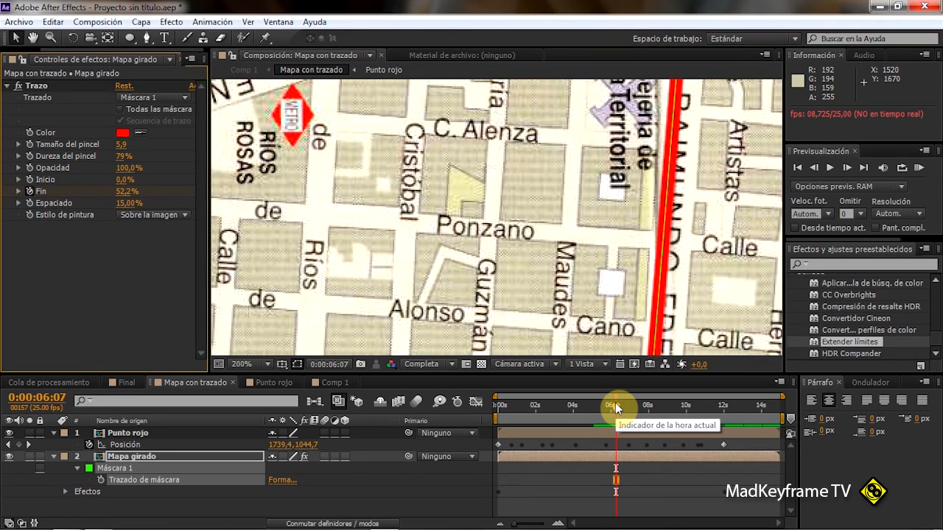
scroll(378, 242, down, 1)
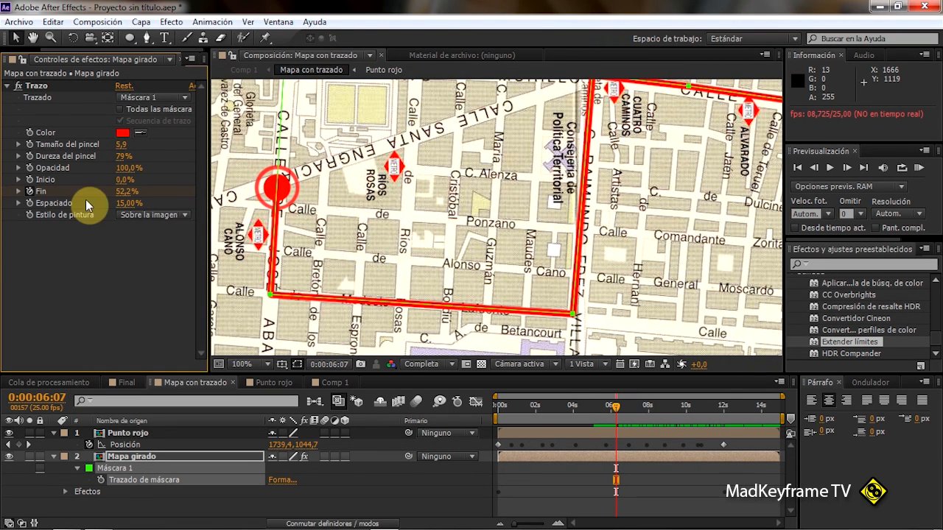
drag(128, 203, 230, 213)
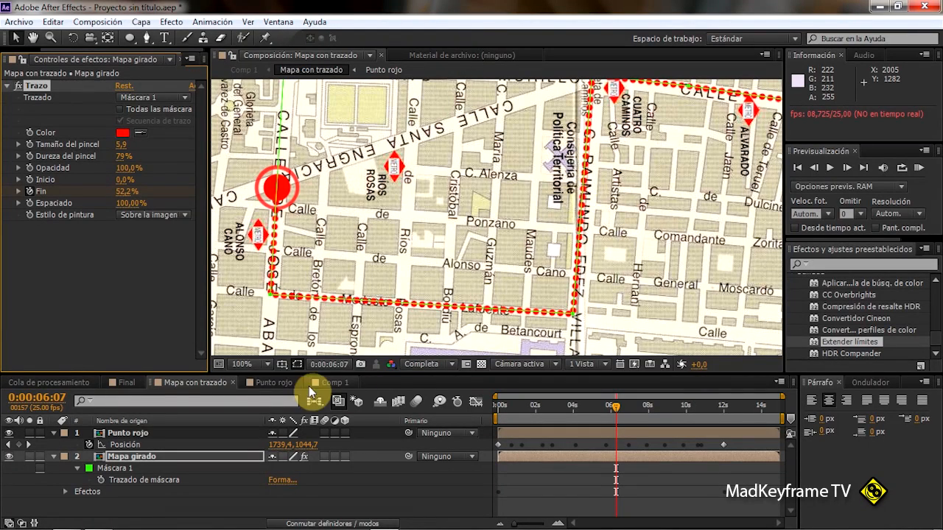
Step: Hide the mask outlines in the composition view and set the Trazo effect's Espaciado to 14% for a continuous route line
click(294, 364)
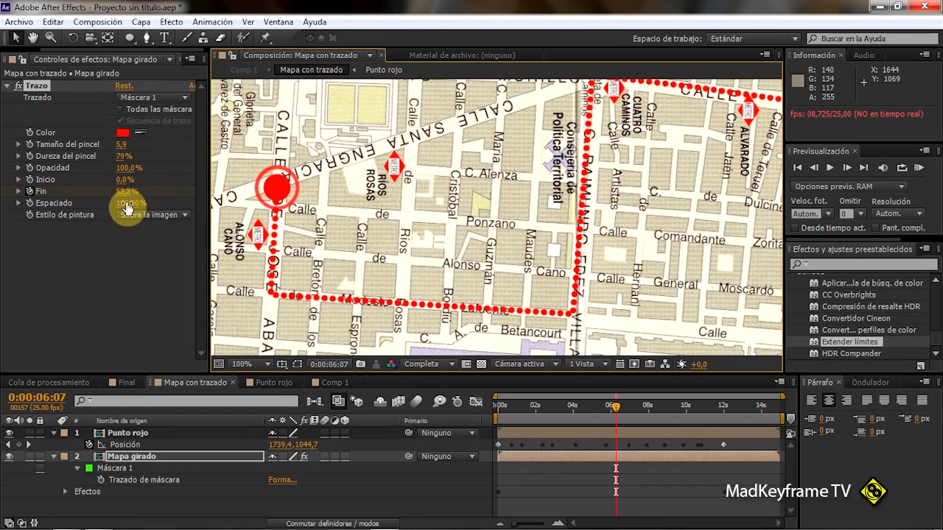
drag(133, 201, 99, 208)
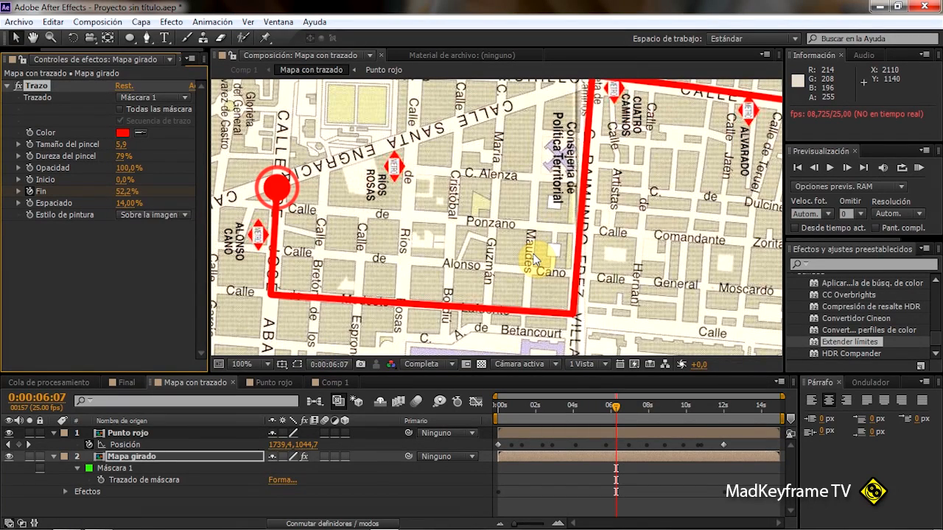